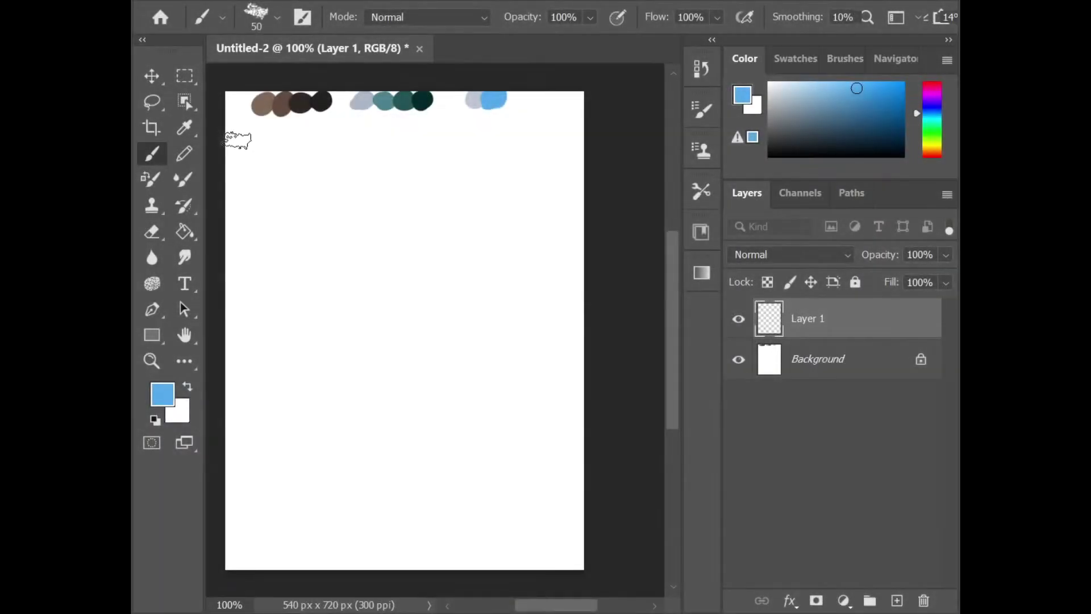
Paint Layer 1 flat sky blue below the swatches with the 123 px hard round brush.
right_click(361, 228)
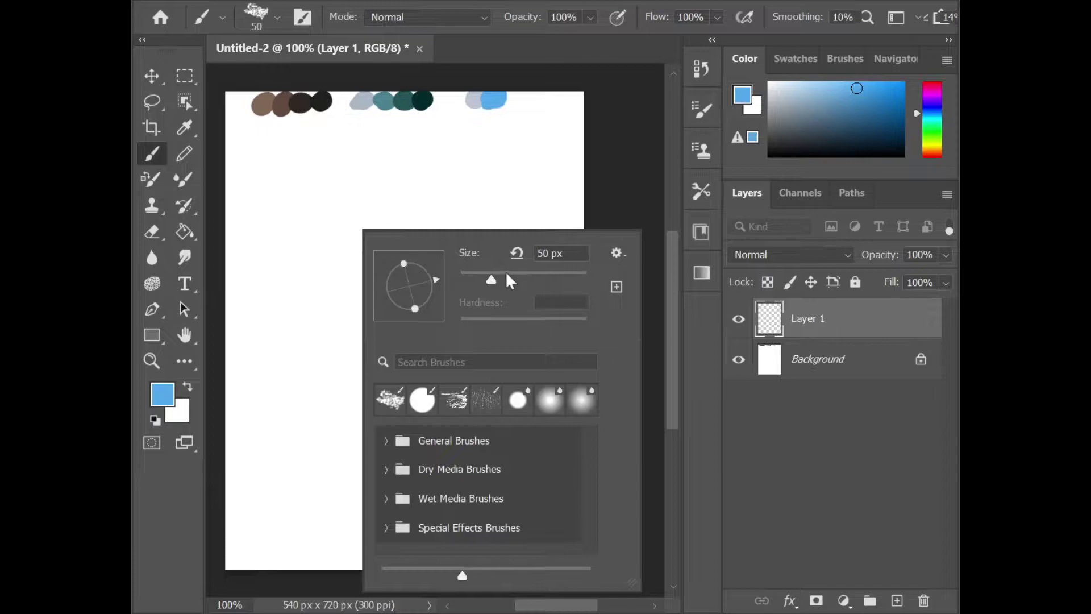
click(699, 110)
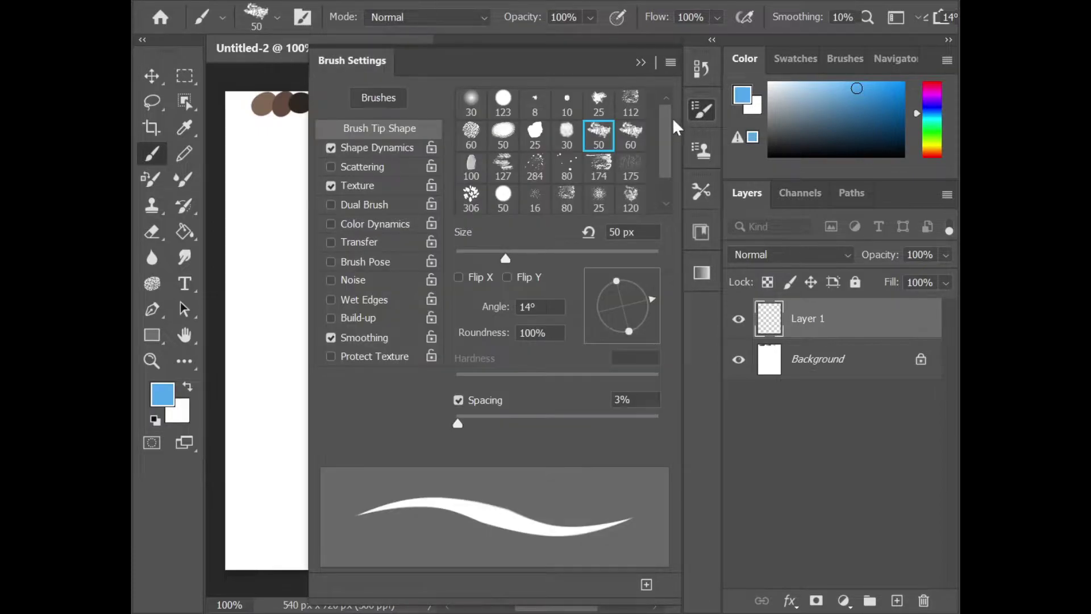
click(519, 106)
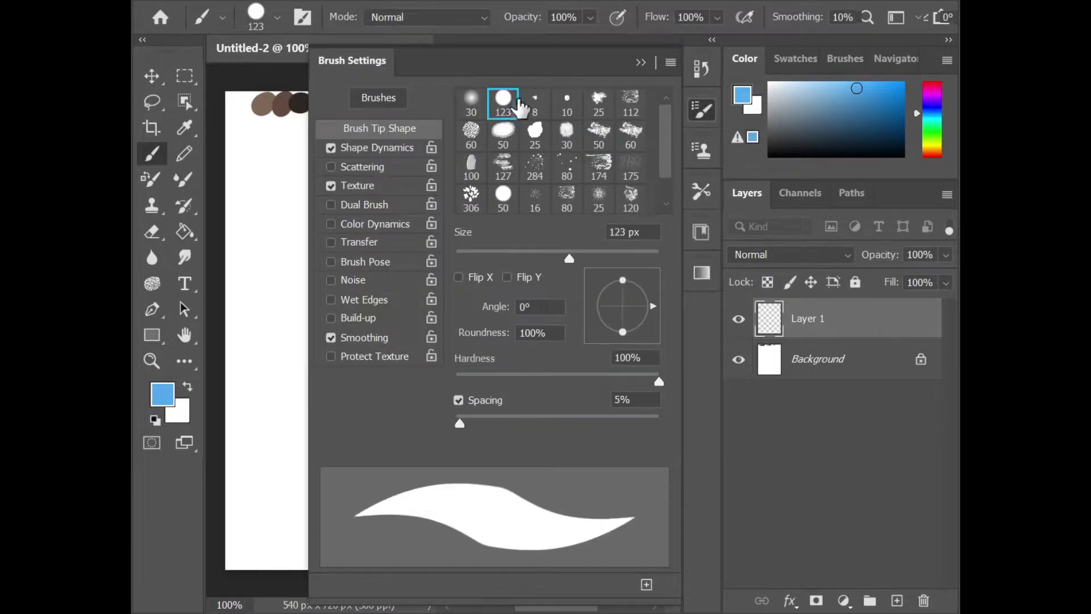
click(640, 63)
right_click(462, 214)
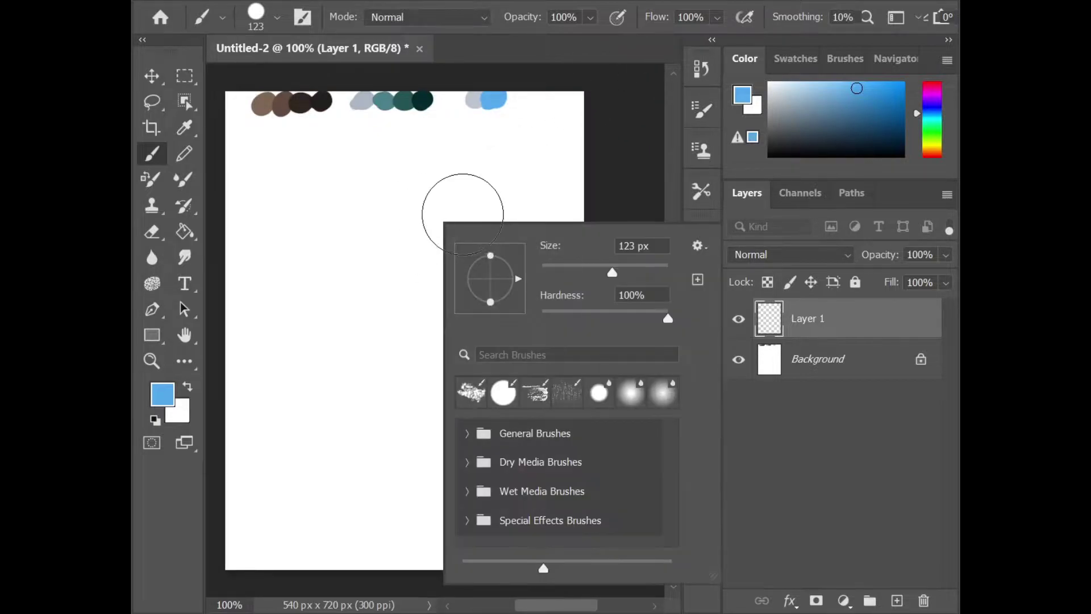
drag(653, 277, 636, 277)
mouse_move(275, 263)
mouse_down()
mouse_move(366, 218)
mouse_move(596, 219)
mouse_move(409, 511)
mouse_move(535, 318)
mouse_up()
Switch back to the textured 50 px brush and add an empty Layer 2.
right_click(536, 318)
double_click(724, 348)
key(F5)
click(648, 66)
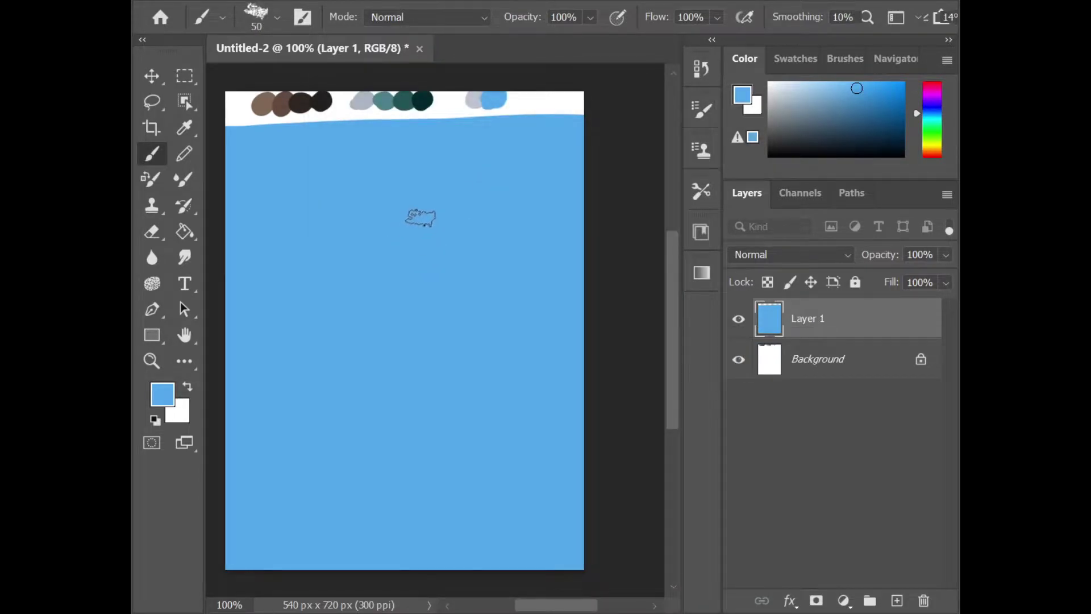
click(897, 600)
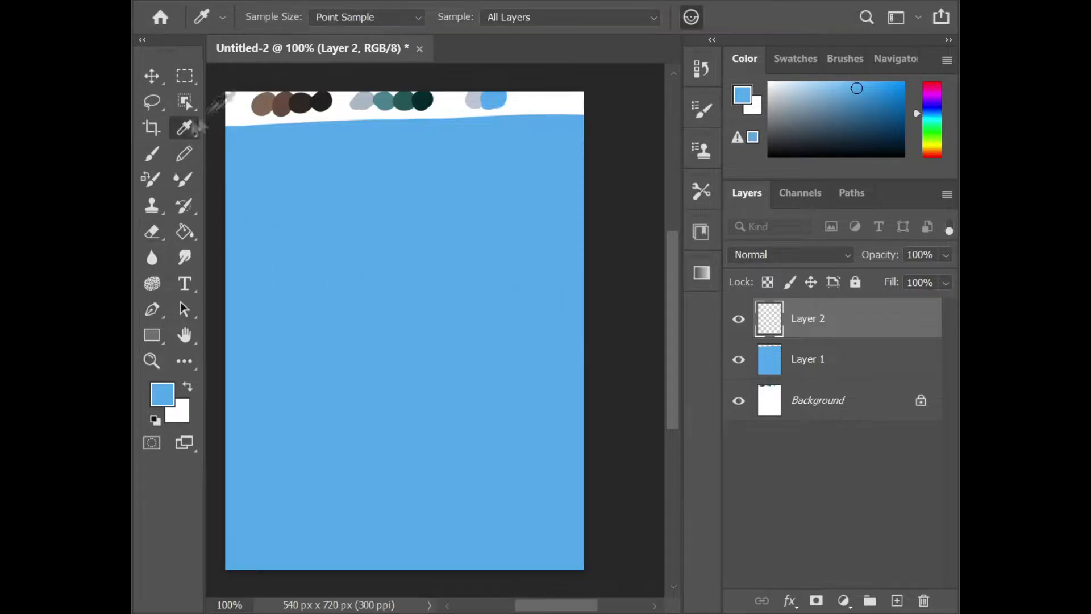
Outline the distant wall band in dark brown and fill it with the Paint Bucket.
alt+click(281, 105)
drag(227, 207, 585, 331)
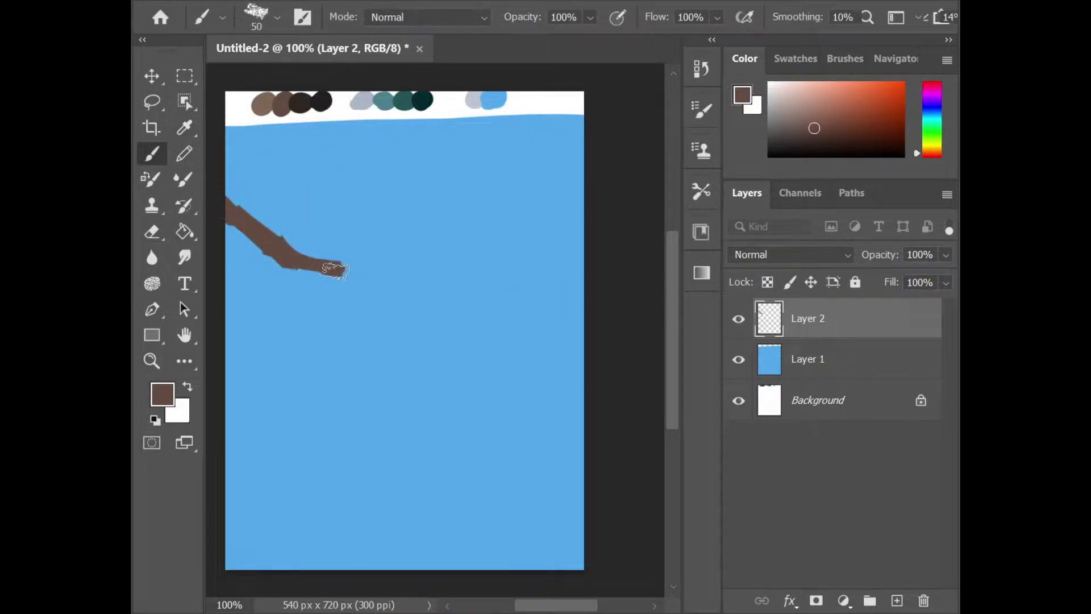
drag(222, 364, 617, 361)
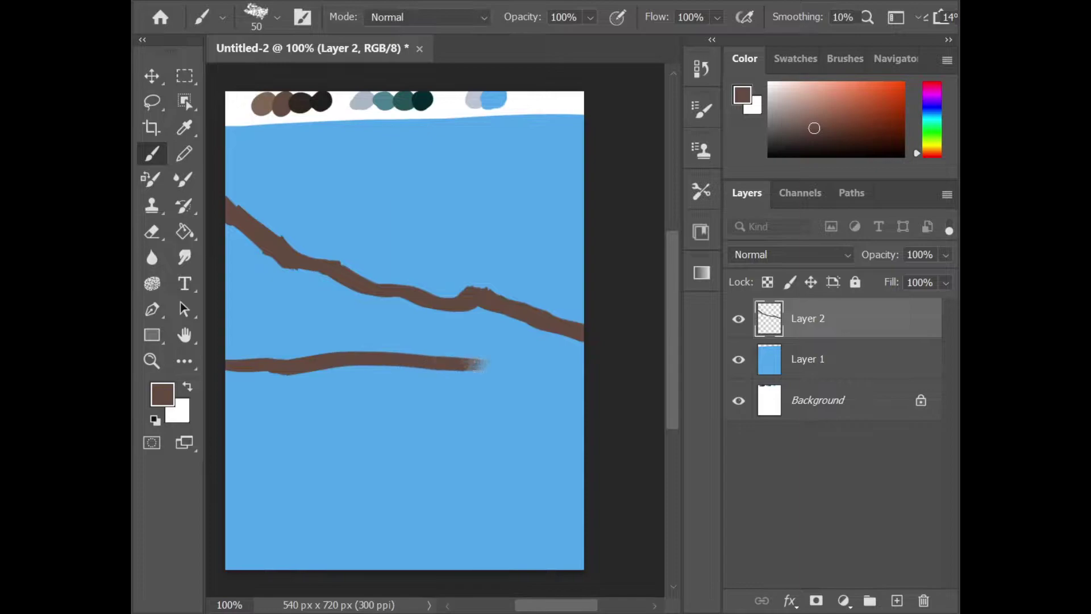
drag(241, 210, 242, 363)
click(185, 231)
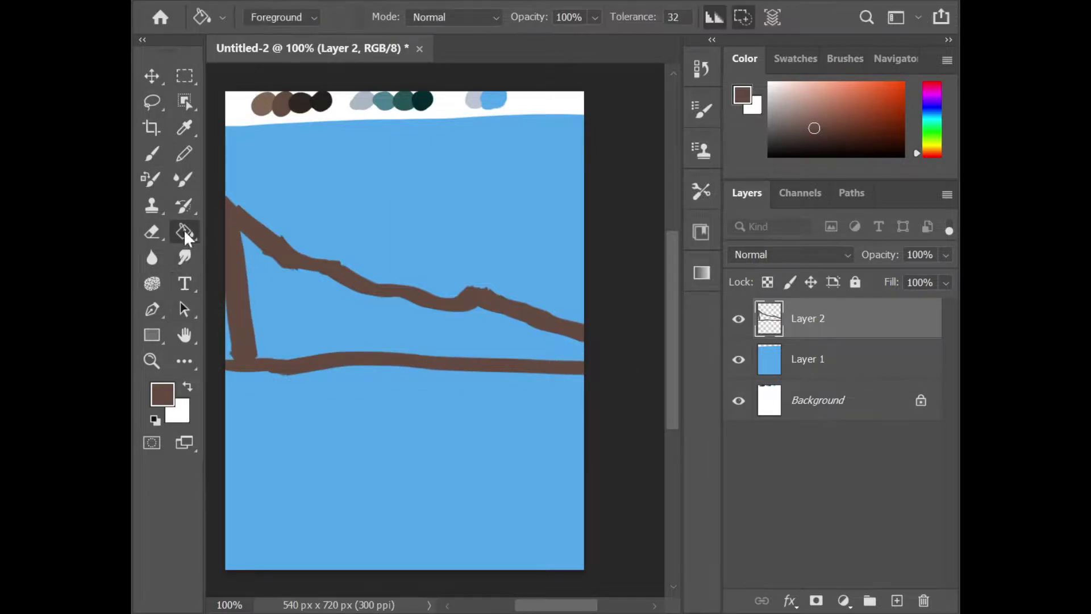
click(264, 302)
Brush-refine the brown band's upper, lower and right edges, then add Layer 3.
key(b)
mouse_move(335, 270)
mouse_down()
mouse_move(377, 288)
mouse_move(520, 296)
mouse_move(588, 316)
mouse_up()
drag(227, 391, 588, 374)
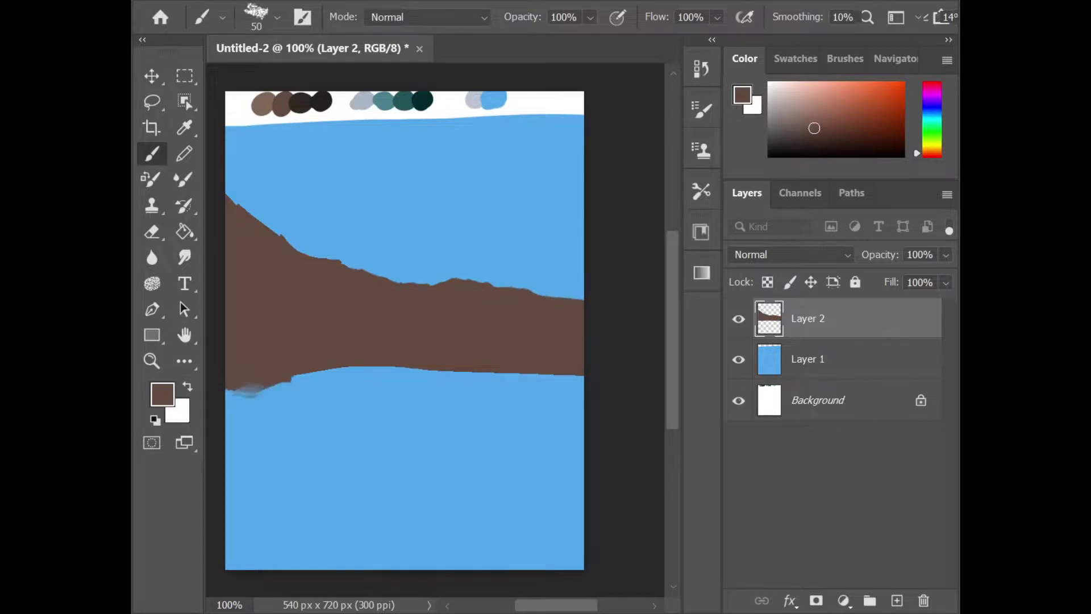
drag(437, 293, 222, 196)
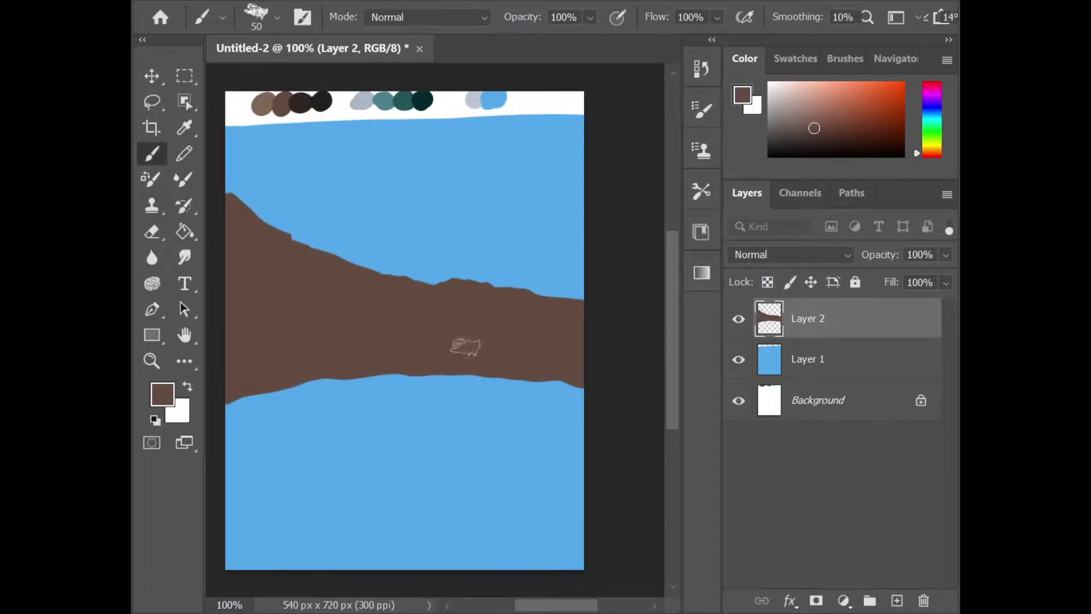
key(ctrl+shift+alt+n)
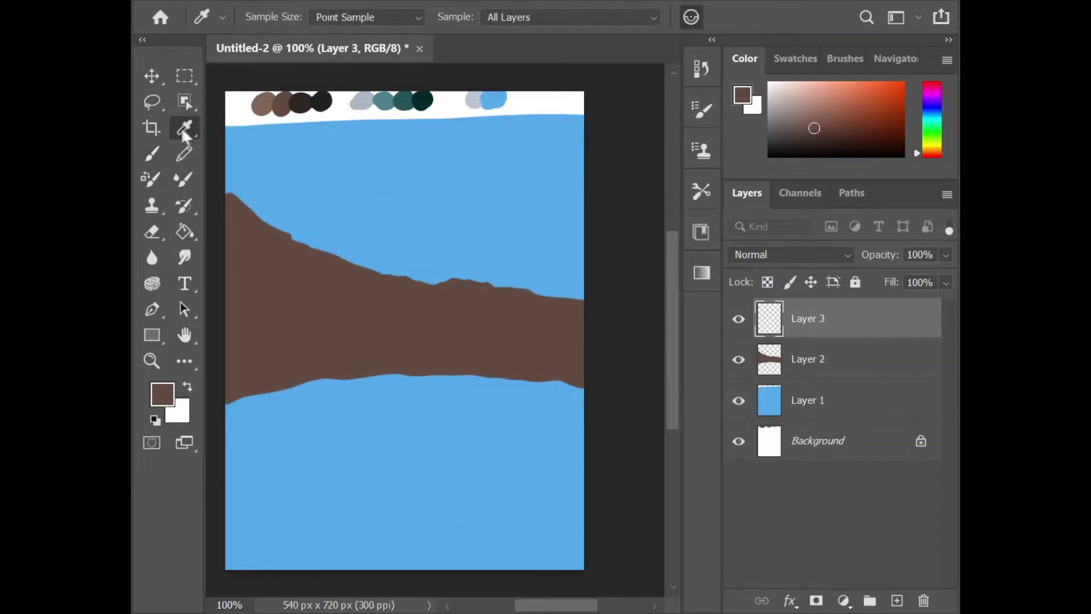
Shade the brown wall dark brown on Layer 3, clipped to Layer 2.
alt+click(310, 102)
mouse_move(228, 199)
mouse_down()
mouse_move(256, 250)
mouse_move(391, 284)
mouse_up()
mouse_move(293, 247)
mouse_down()
mouse_move(426, 310)
mouse_move(523, 315)
mouse_up()
mouse_move(404, 310)
mouse_down()
mouse_move(233, 278)
mouse_move(392, 310)
mouse_move(398, 321)
mouse_up()
alt+click(812, 340)
mouse_move(324, 267)
mouse_down()
mouse_move(540, 318)
mouse_move(278, 335)
mouse_move(228, 273)
mouse_up()
mouse_move(523, 312)
mouse_down()
mouse_move(574, 313)
mouse_move(568, 335)
mouse_move(392, 333)
mouse_up()
mouse_move(228, 276)
mouse_down()
mouse_move(398, 347)
mouse_move(568, 369)
mouse_up()
On new Layer 4, paint a solid near-black cliff along the left edge.
key(ctrl+shift+alt+n)
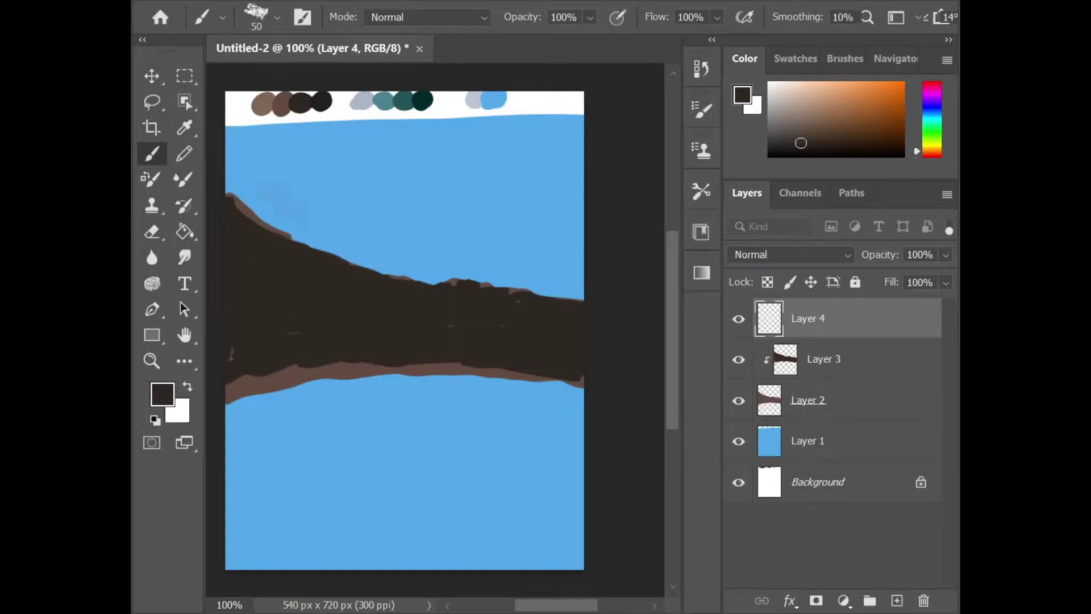
alt+click(232, 196)
mouse_move(233, 123)
mouse_down()
mouse_move(313, 219)
mouse_move(298, 250)
mouse_move(363, 420)
mouse_move(227, 455)
mouse_up()
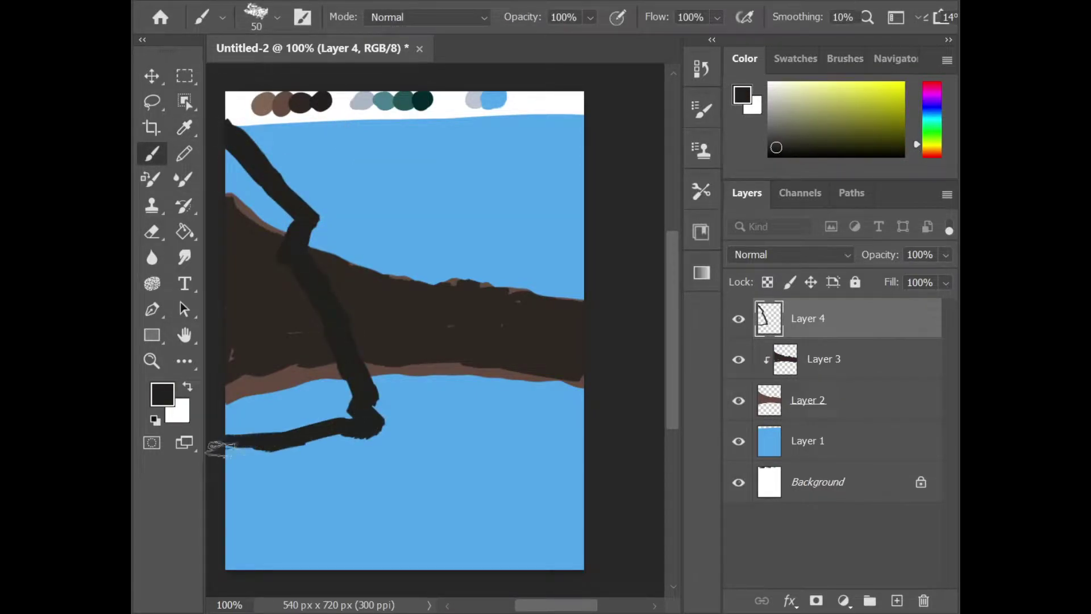
drag(326, 421, 335, 377)
mouse_move(245, 438)
mouse_down()
mouse_move(238, 150)
mouse_move(256, 165)
mouse_up()
mouse_move(267, 318)
mouse_down()
mouse_move(358, 398)
mouse_move(233, 457)
mouse_up()
drag(312, 386, 267, 161)
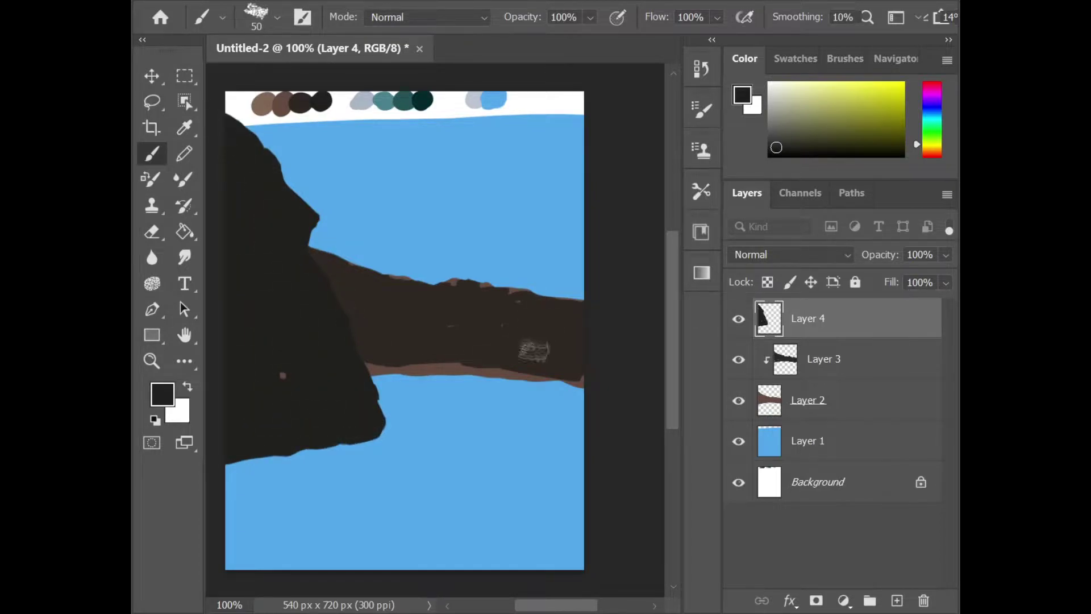
Paint the solid near-black right cliff, then hide Layer 4.
mouse_move(478, 426)
mouse_down()
mouse_move(585, 453)
mouse_move(480, 363)
mouse_move(486, 267)
mouse_move(511, 236)
mouse_move(584, 199)
mouse_move(571, 332)
mouse_move(500, 421)
mouse_up()
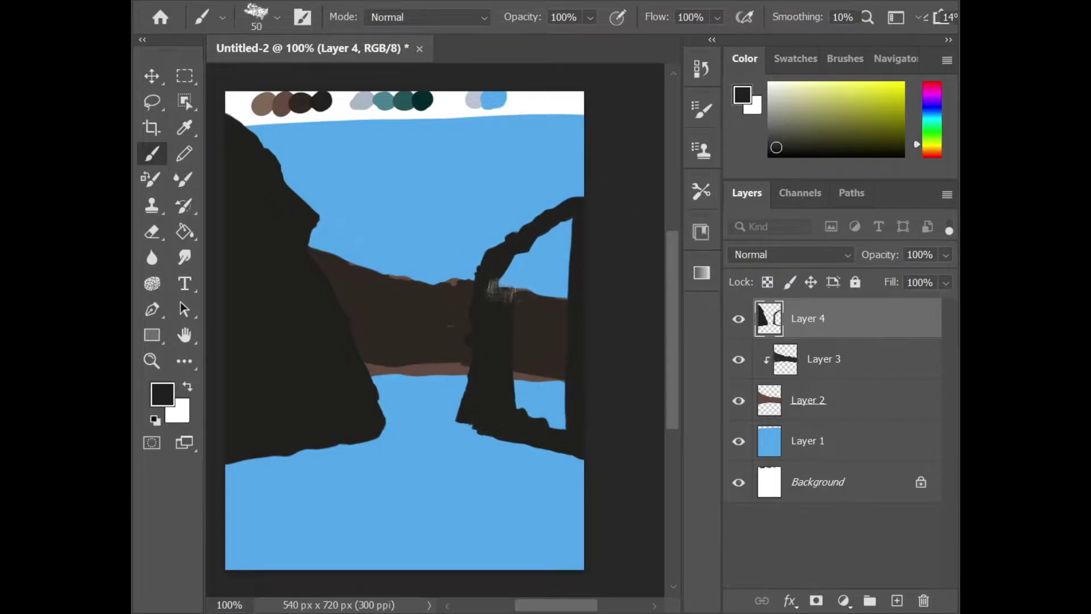
drag(494, 284, 562, 238)
drag(545, 341, 534, 397)
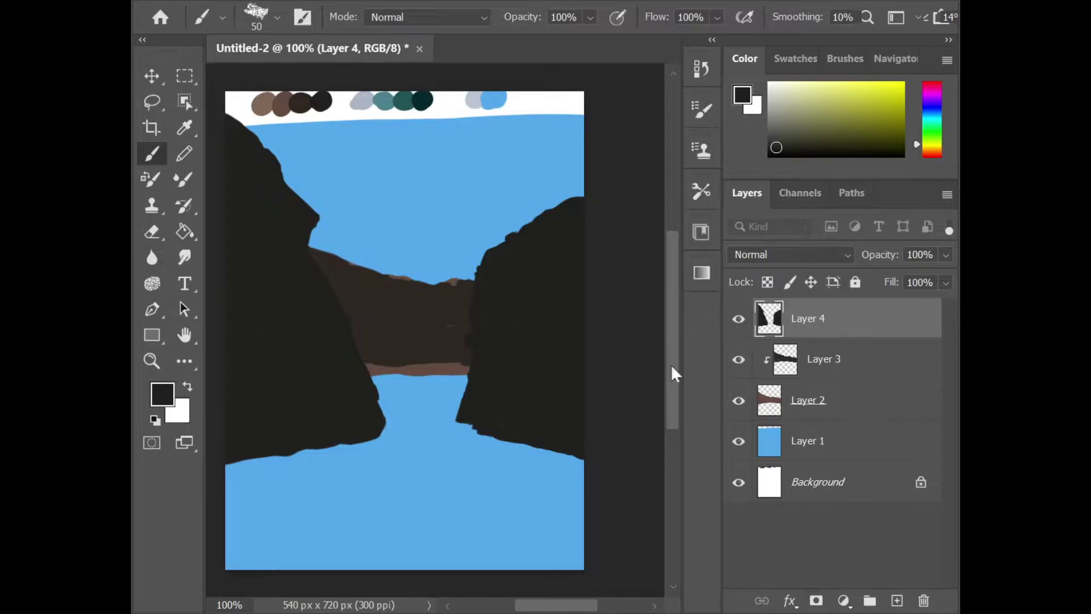
click(738, 318)
Select Layer 3, sample a brown swatch and choose a streaky brush tip.
click(806, 359)
alt+click(261, 105)
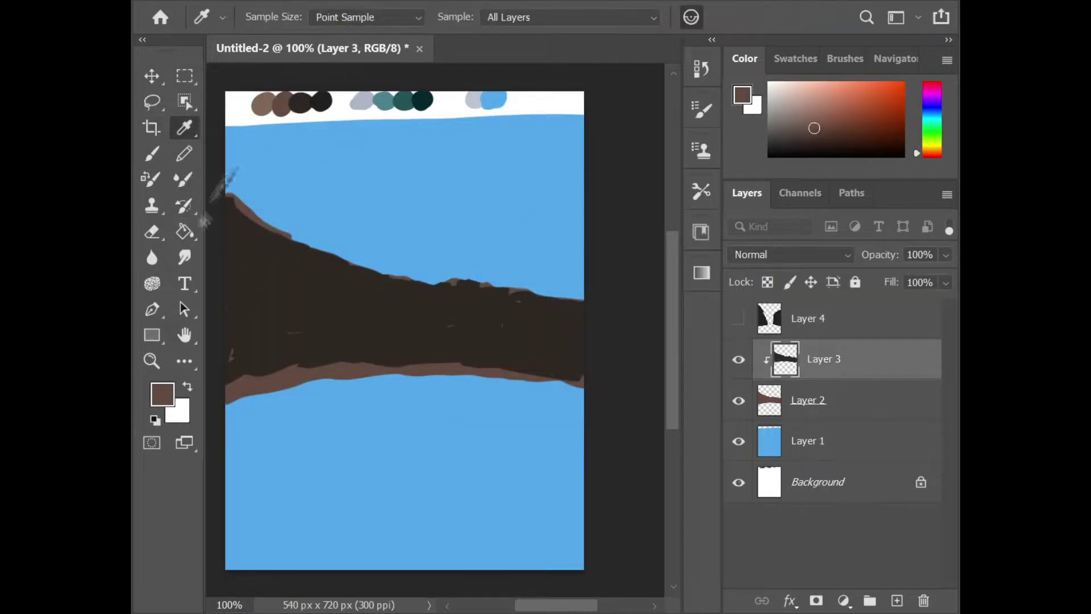
click(702, 113)
click(608, 165)
click(702, 272)
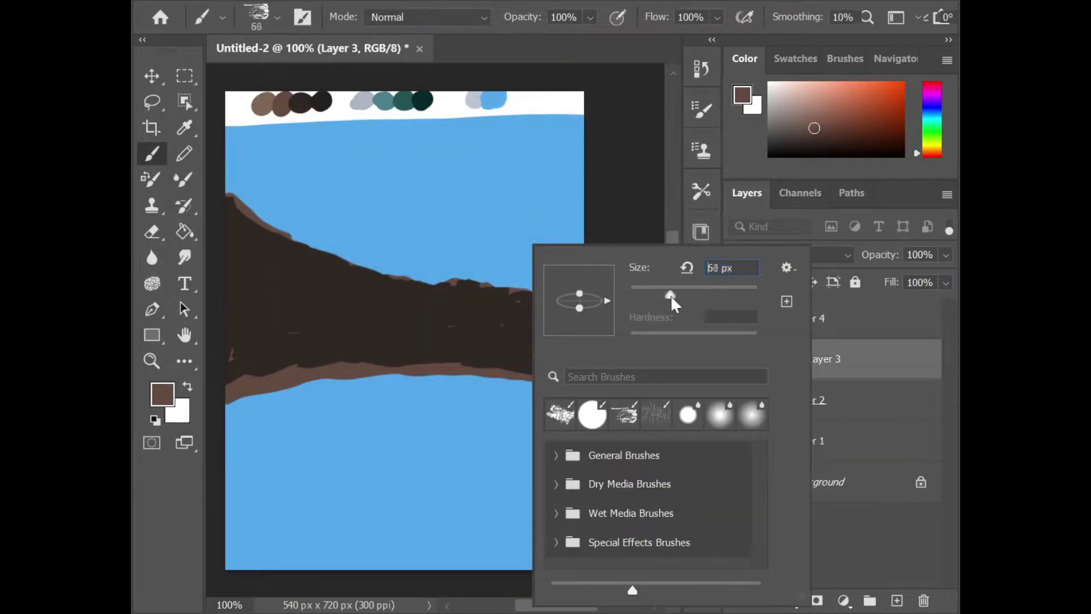
click(704, 274)
scroll(676, 379, down, 7)
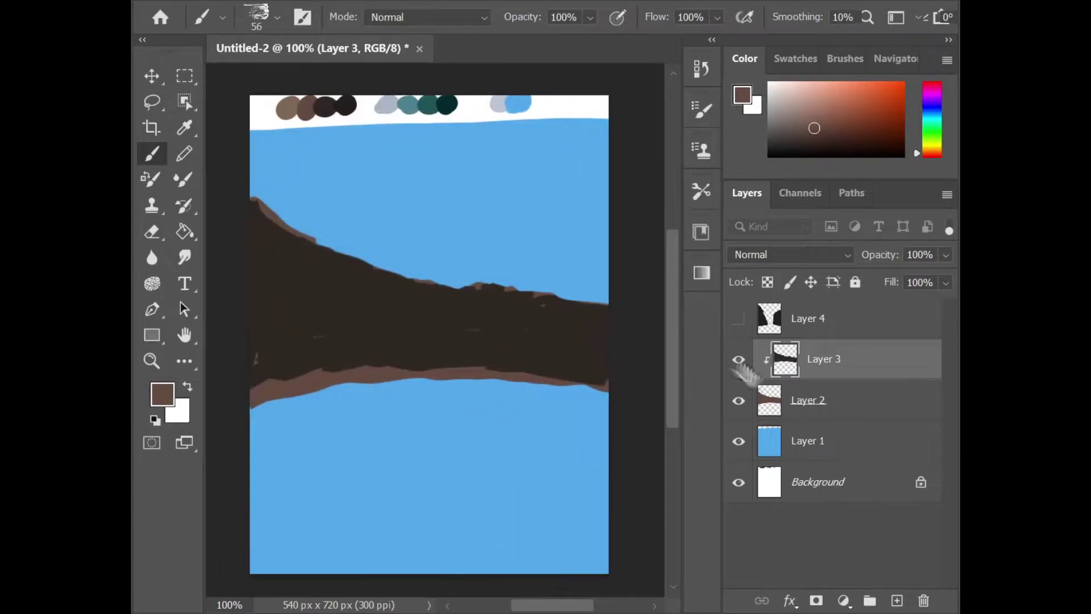
Show the cliffs again and paint brown streaks down the distant wall.
click(738, 318)
right_click(399, 326)
key(Escape)
drag(351, 278, 471, 341)
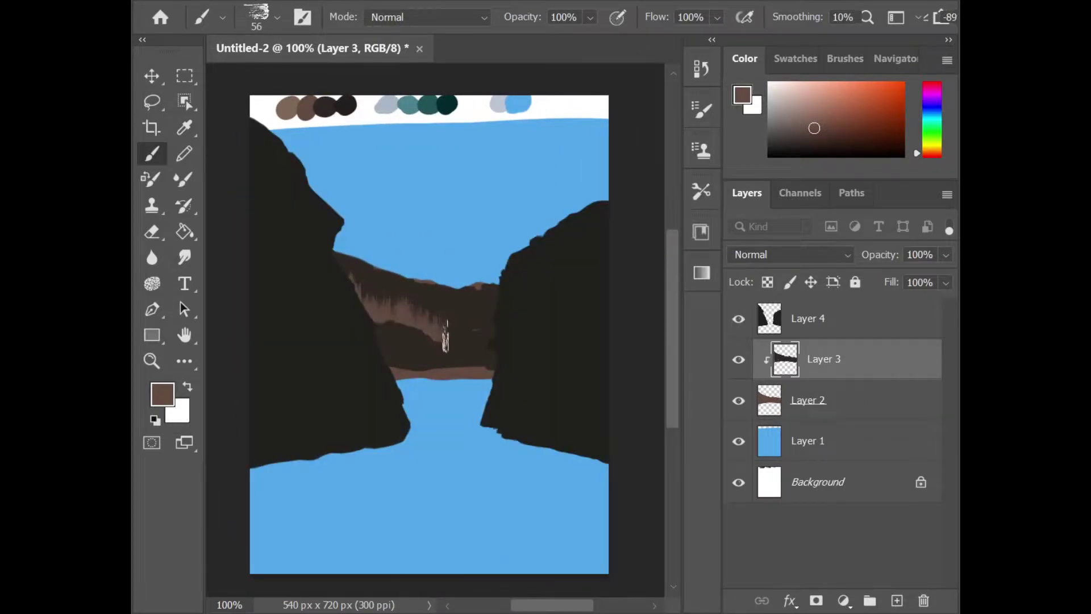
Reduce the brush to 28 px, add clipped Layer 5 and sample a lighter brown.
key(bracketleft)
key(bracketleft)
key(bracketleft)
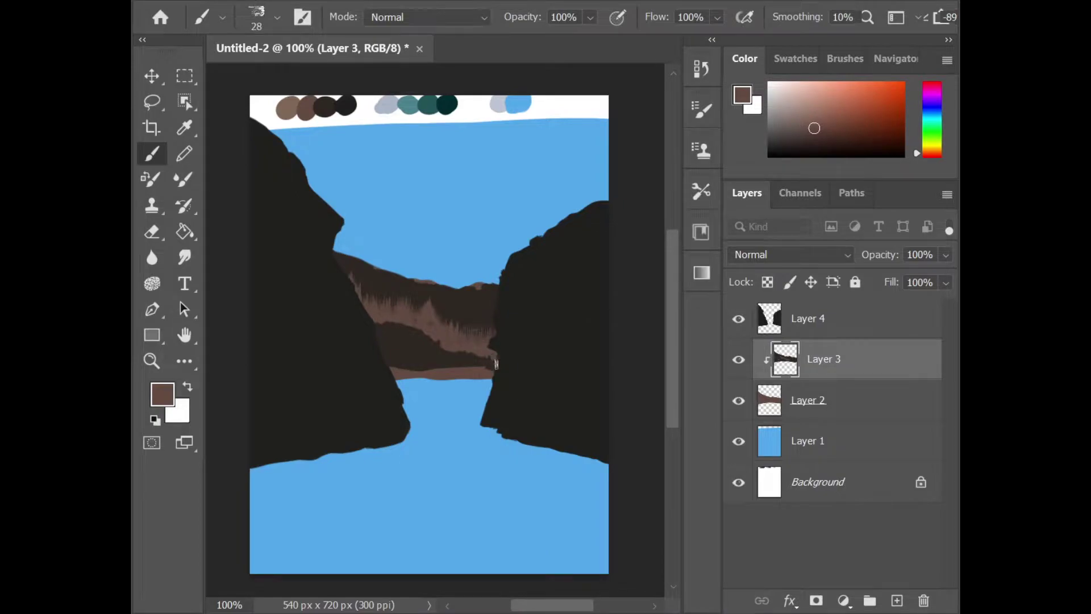
click(897, 600)
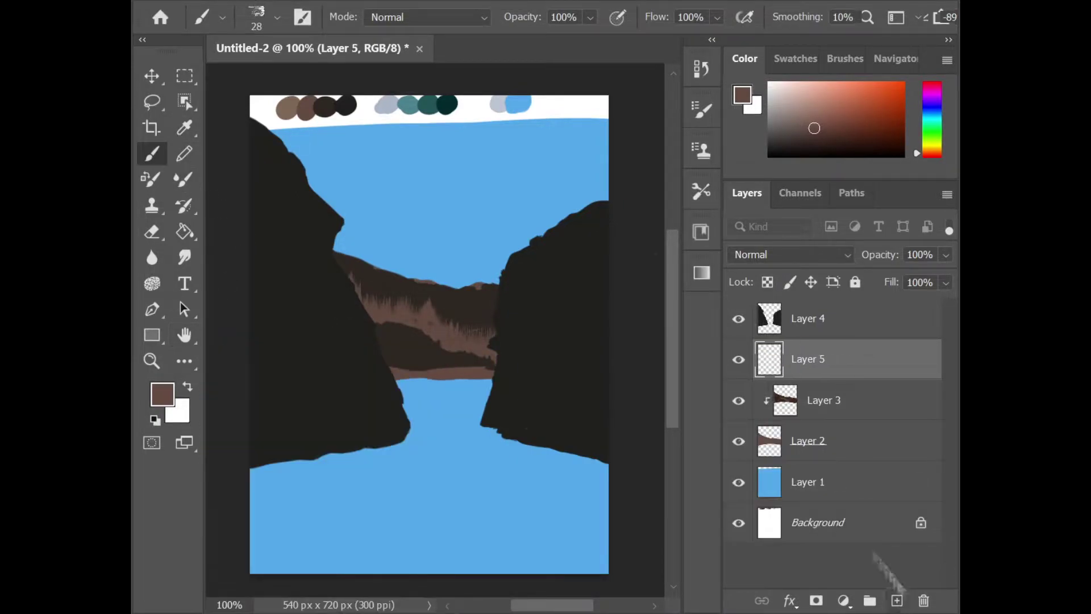
alt+click(830, 379)
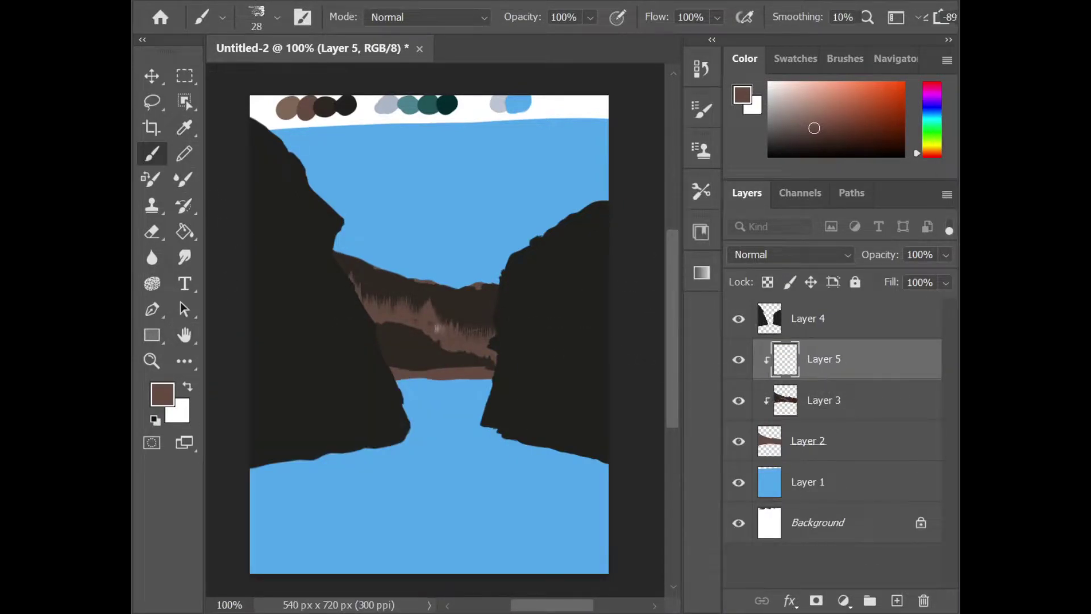
alt+click(288, 108)
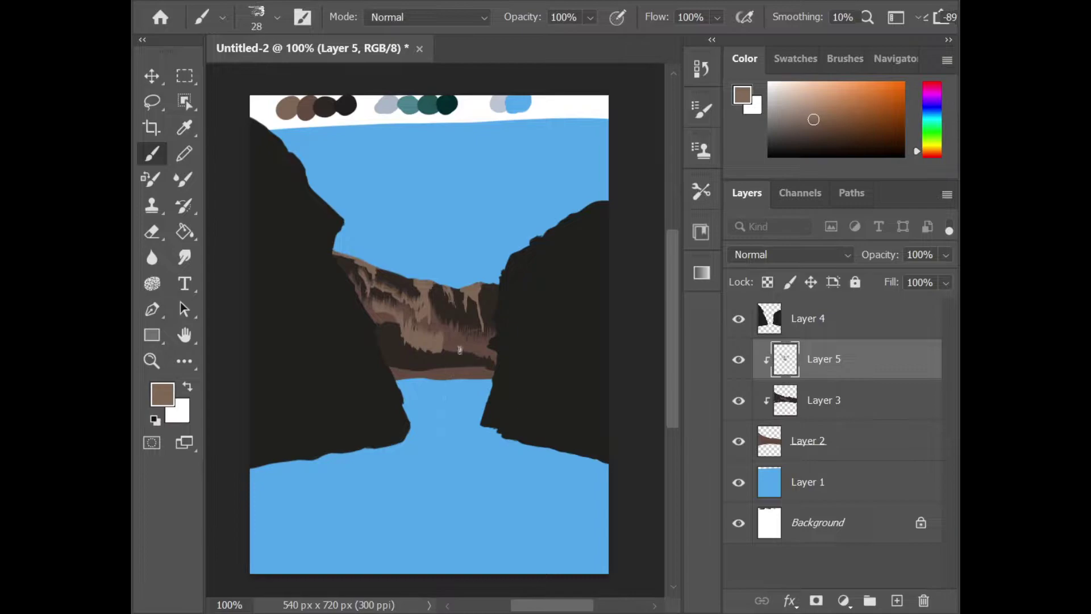
Add clipped Layer 6 and paint light-brown strokes on Layer 5 across the distant wall.
click(897, 601)
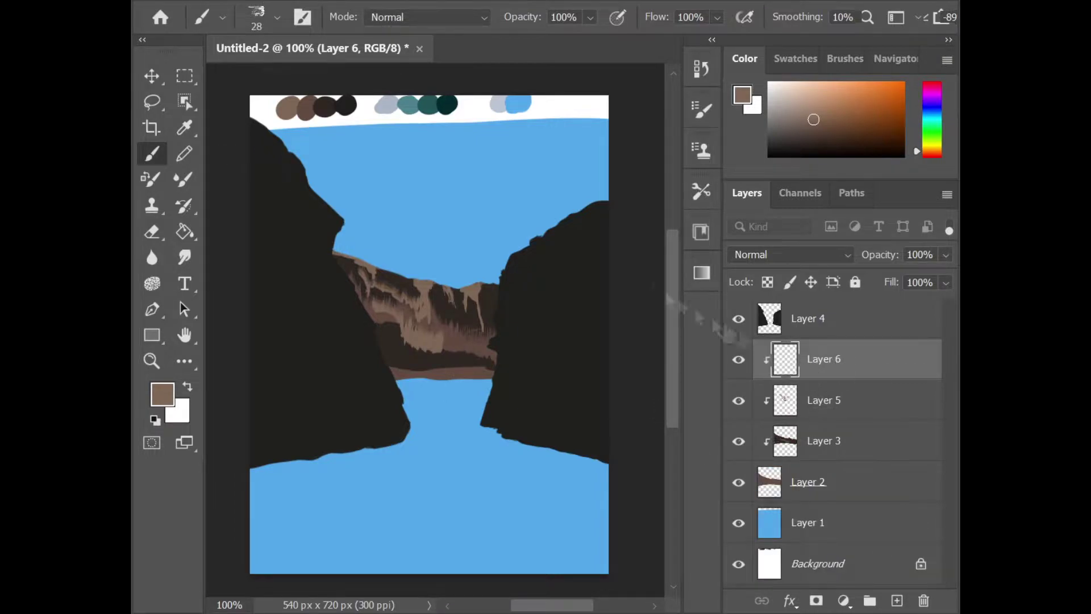
alt+click(427, 316)
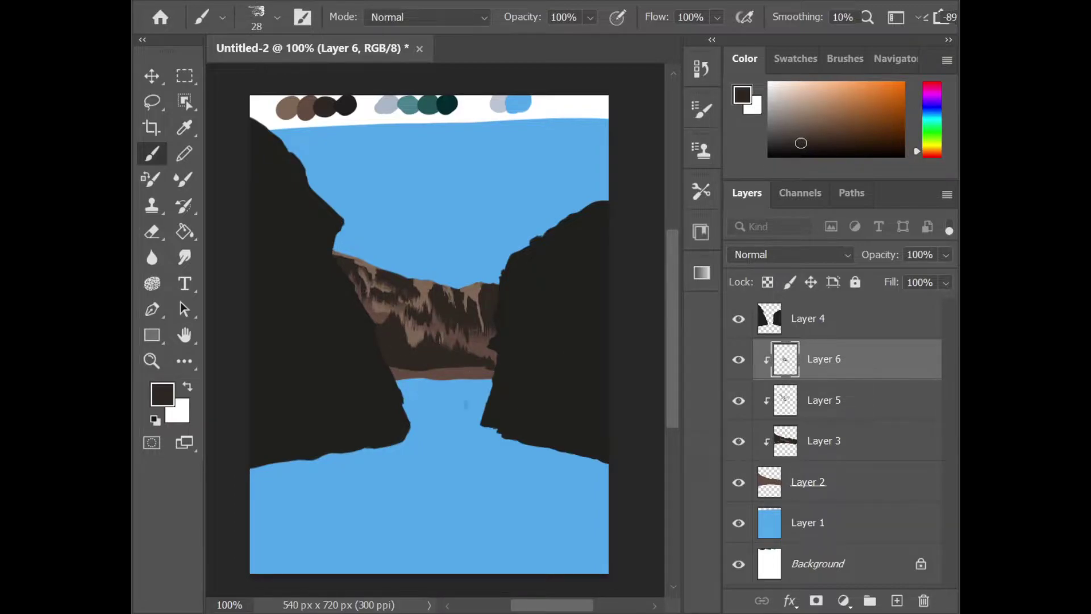
click(823, 400)
alt+click(306, 108)
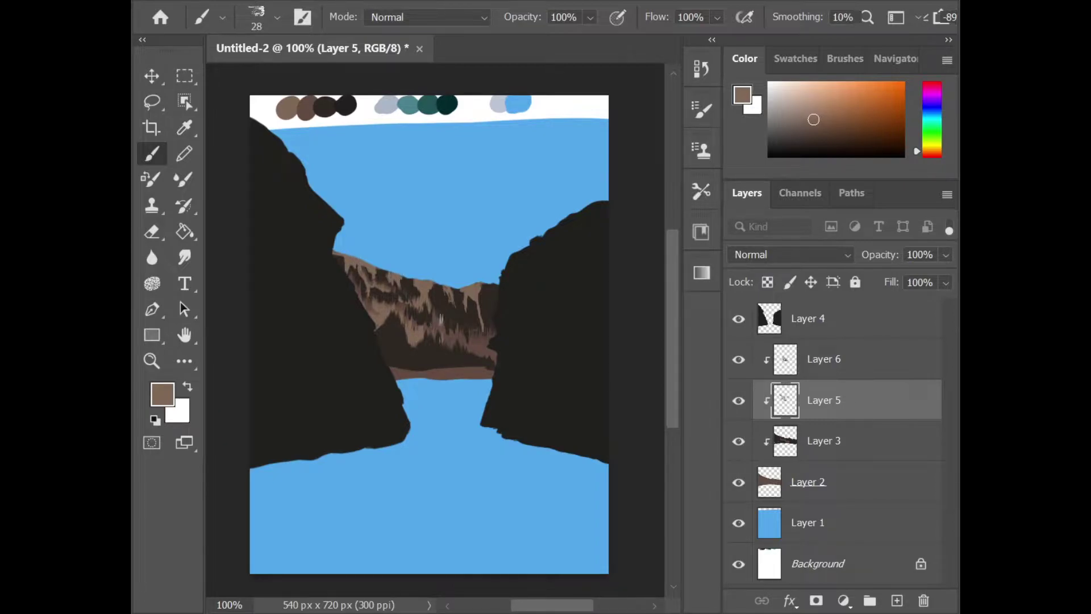
drag(397, 326, 398, 339)
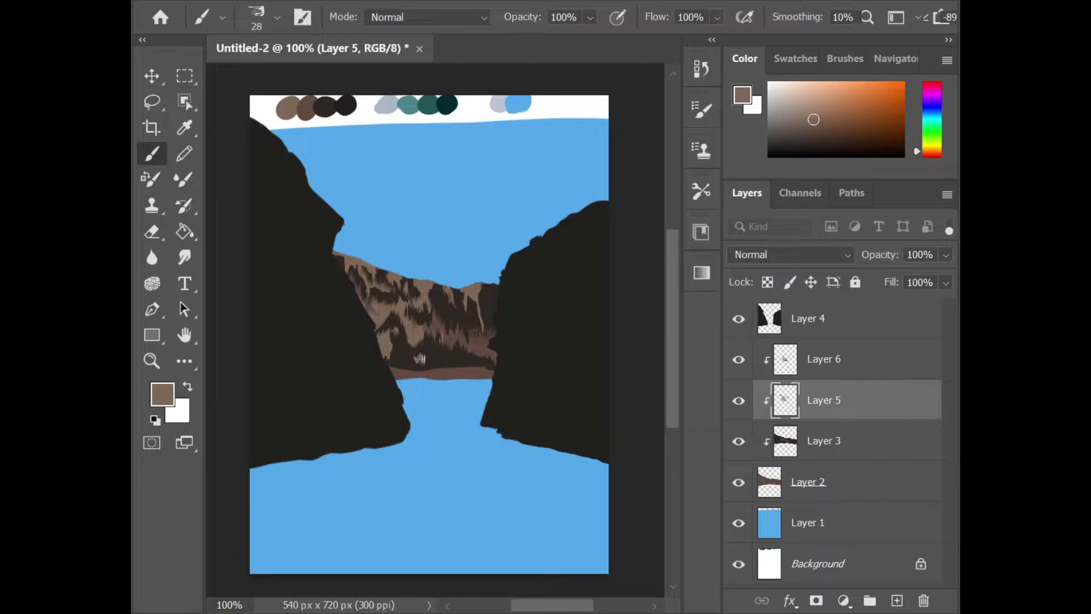
drag(474, 327, 480, 353)
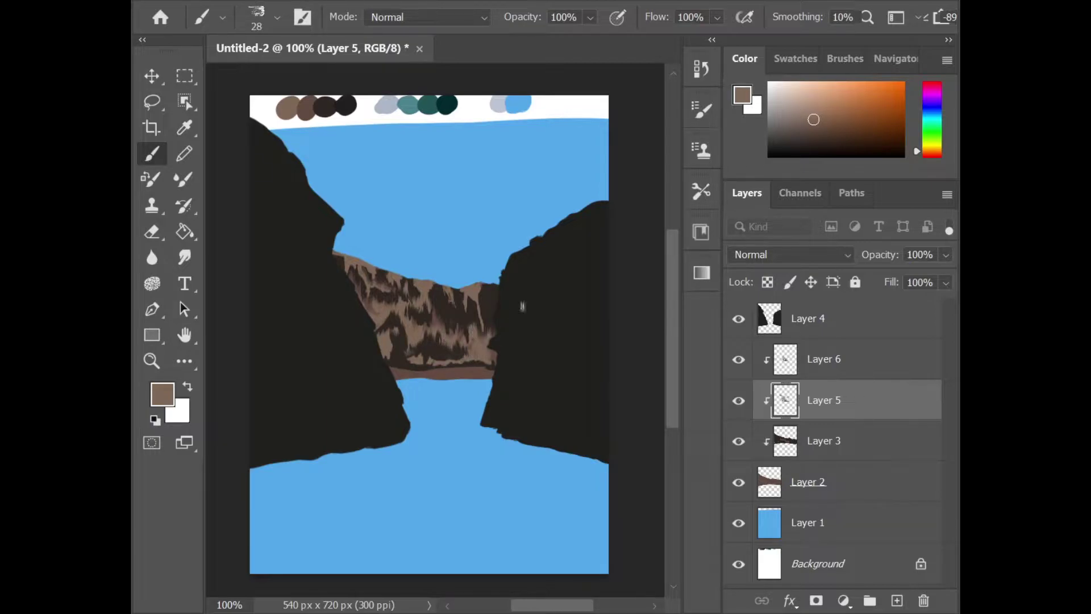
Alternate medium brown on Layer 5 and near-black on Layer 6, then pick brown on Layer 4.
click(818, 364)
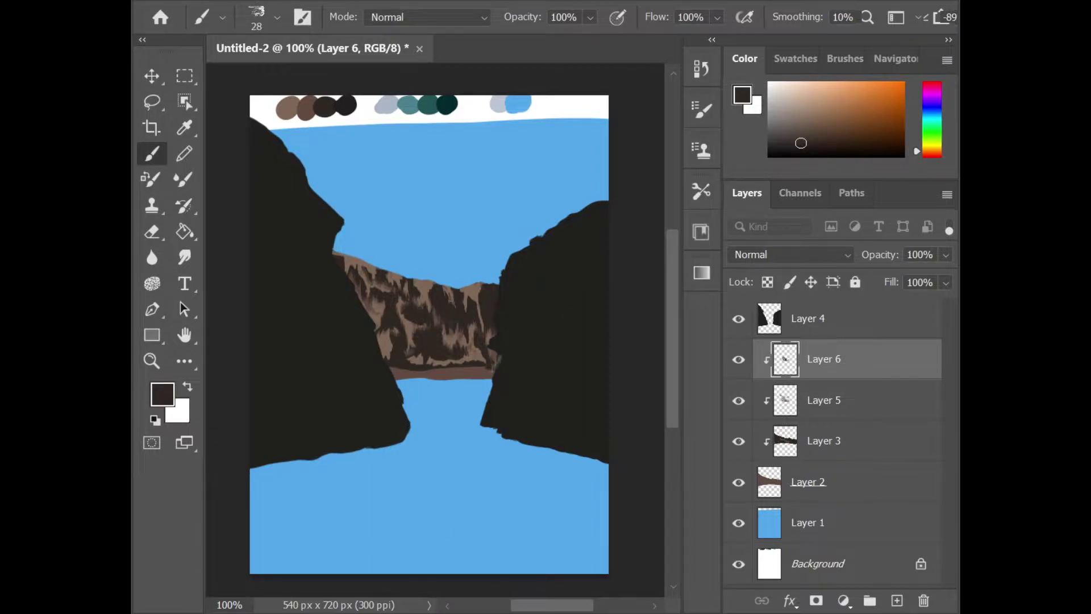
click(824, 400)
alt+click(431, 311)
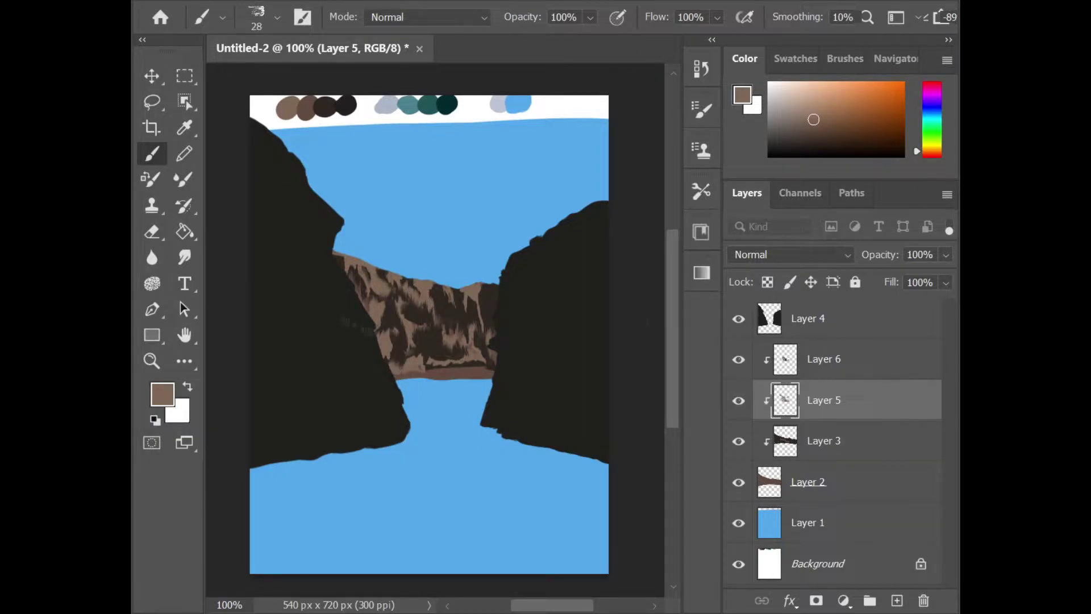
key(alt+bracketright)
alt+click(428, 371)
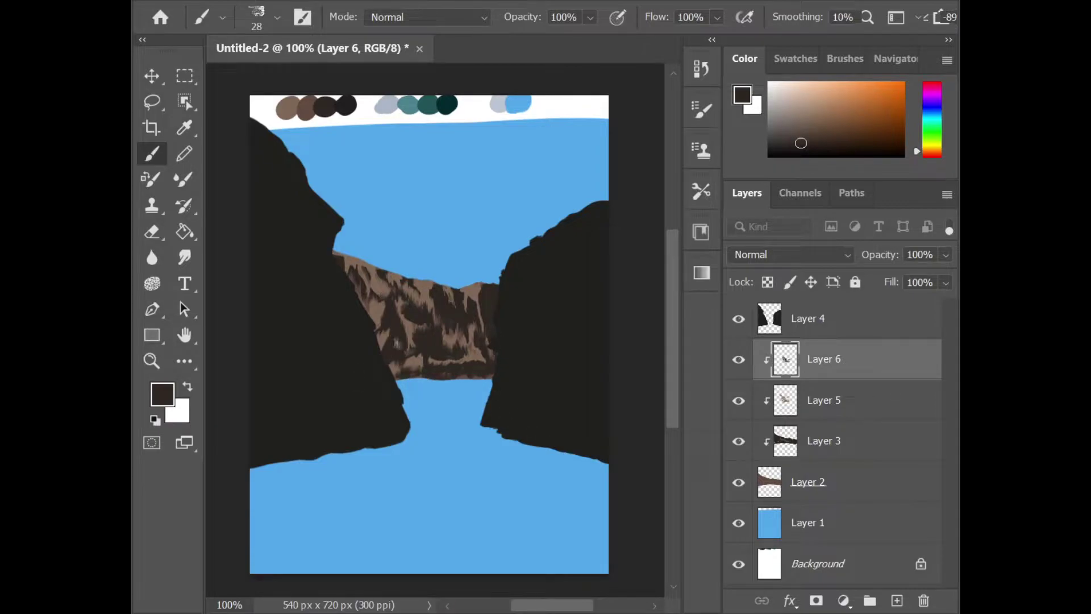
click(823, 326)
alt+click(421, 312)
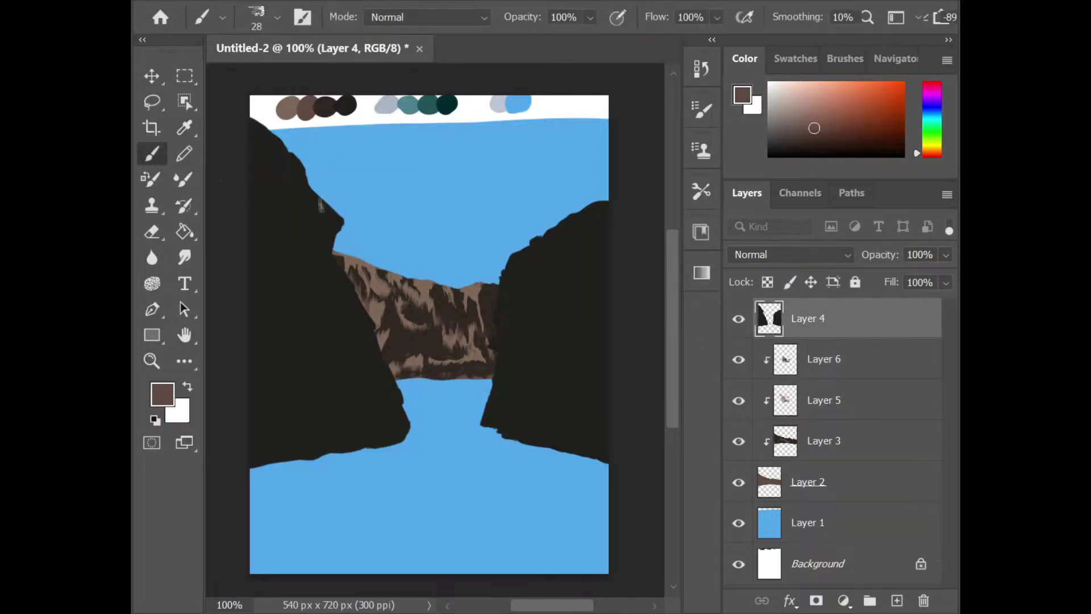
Create Layer 7 clipped to the cliffs on Layer 4 and sample near-black.
right_click(277, 219)
key(Escape)
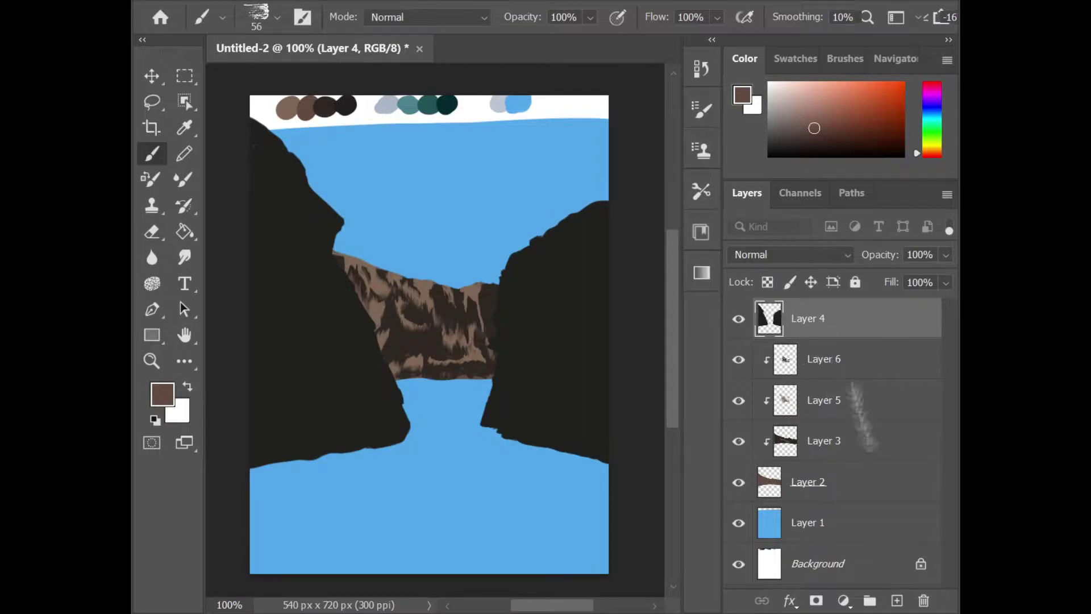
key(ctrl+shift+alt+n)
key(ctrl+alt+g)
key(i)
click(325, 107)
key(b)
Paint dark and brown horizontal striations down the left cliff.
drag(250, 134, 332, 247)
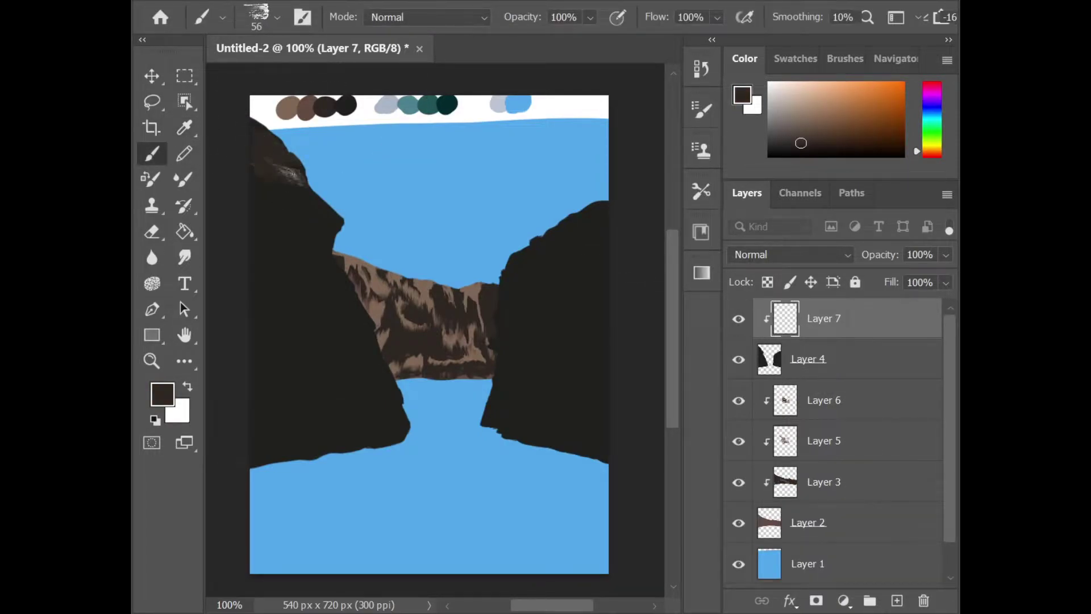
mouse_move(337, 361)
mouse_down()
mouse_move(257, 349)
mouse_move(279, 311)
mouse_move(318, 278)
mouse_up()
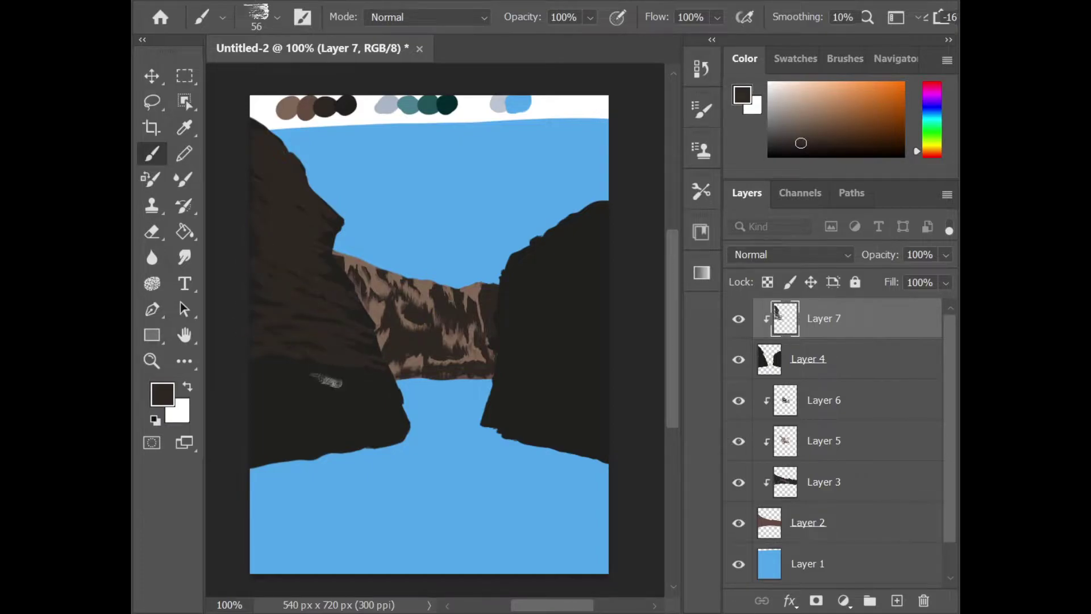
drag(258, 452, 369, 429)
alt+click(374, 379)
drag(250, 189, 310, 212)
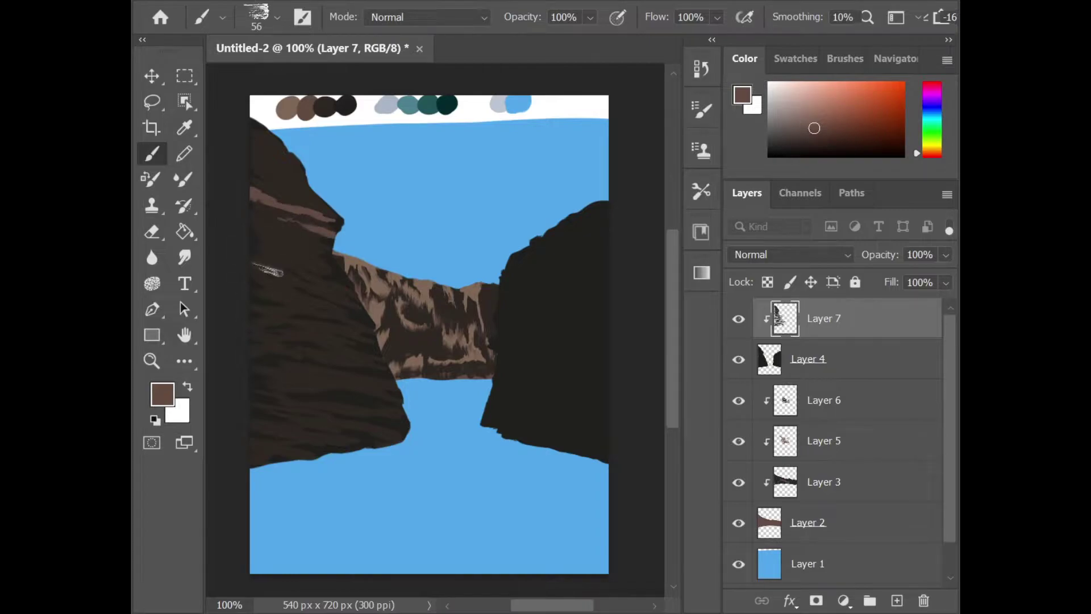
right_click(267, 244)
click(247, 233)
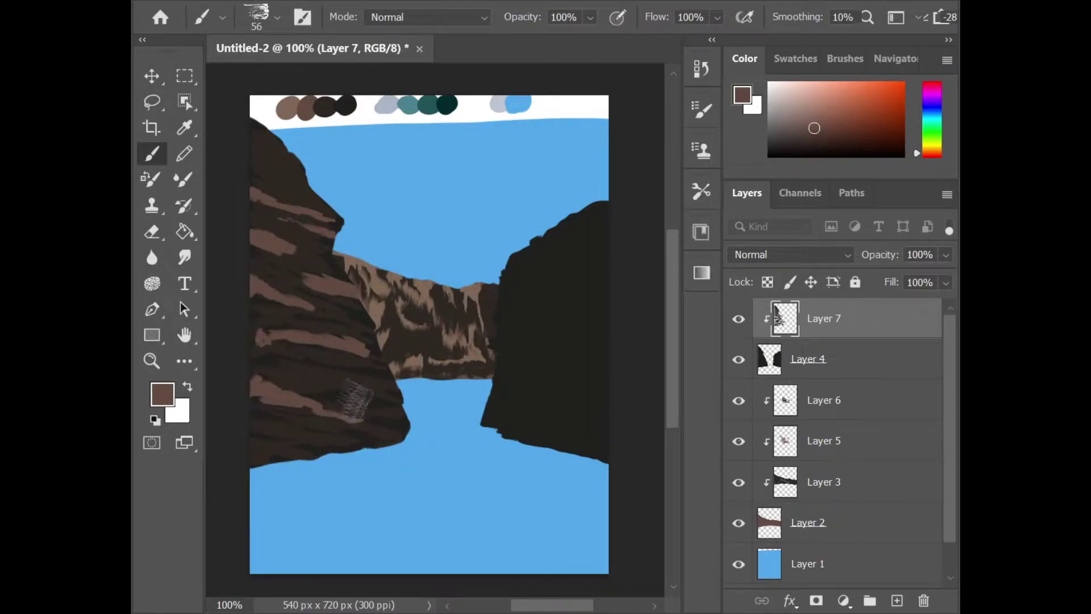
Add Layer 8 clipped onto Layer 7 and select it for crevice painting.
key(ctrl+shift+alt+n)
click(824, 358)
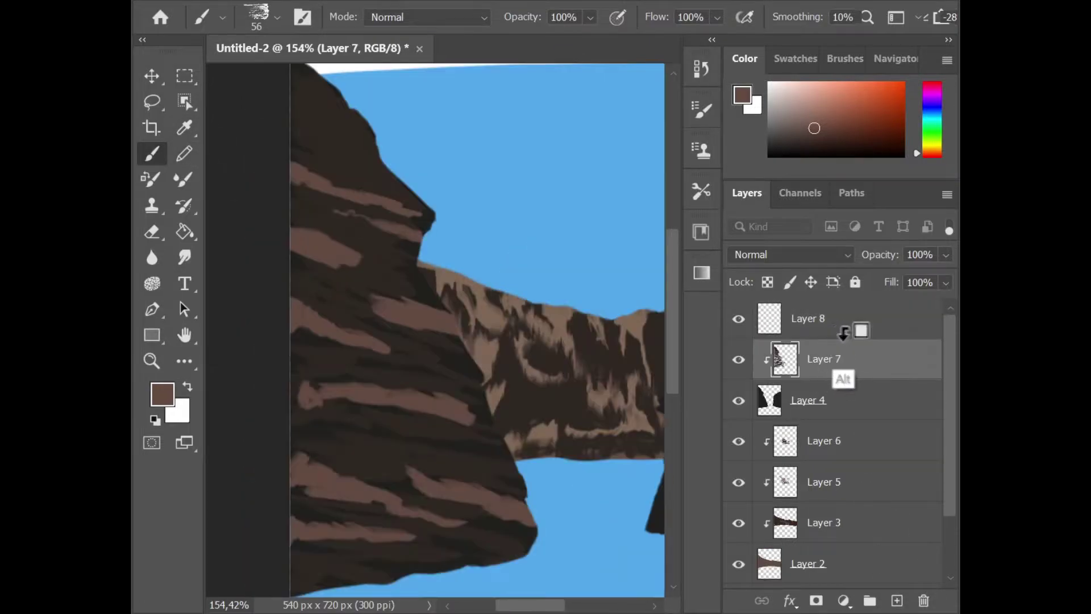
alt+click(841, 338)
key(ctrl+plus)
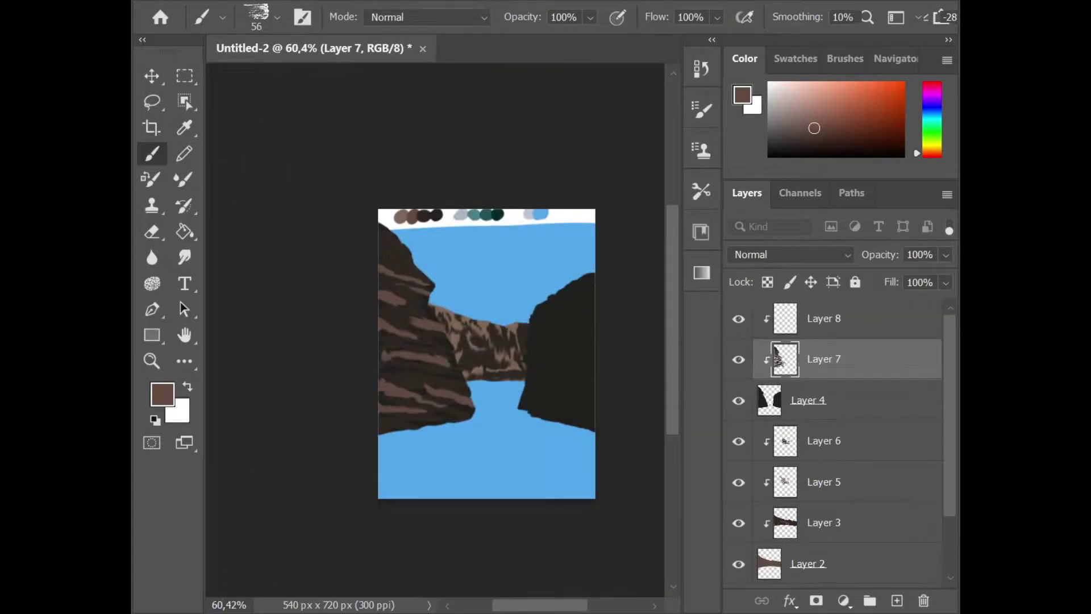
key(Return)
click(824, 319)
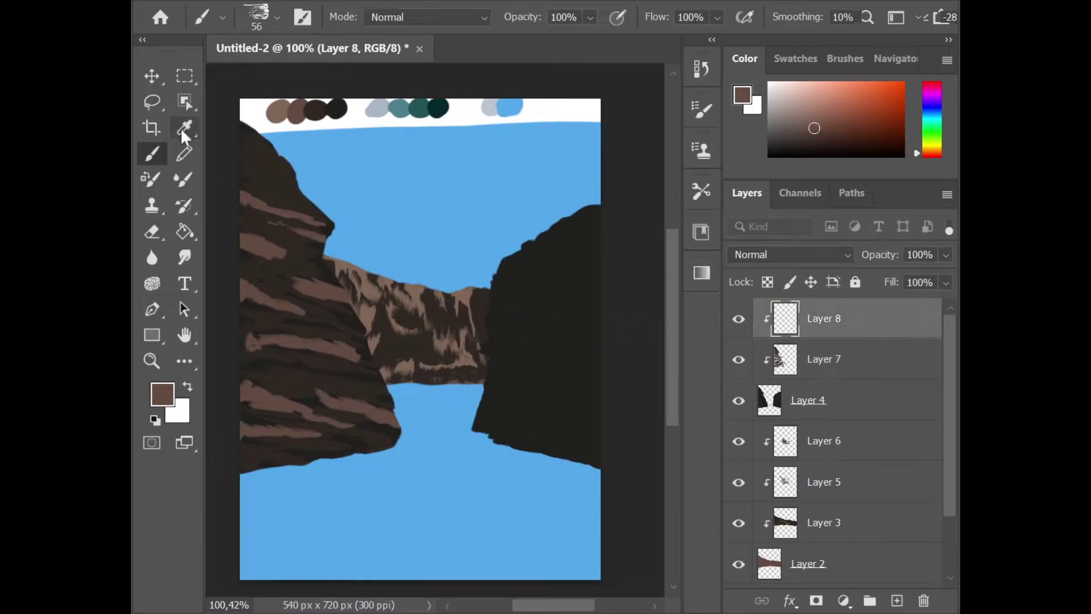
Rotate the brush tip near vertical and paint a dark crevice on the left cliff.
alt+click(540, 341)
right_click(357, 281)
drag(413, 341, 396, 335)
key(Return)
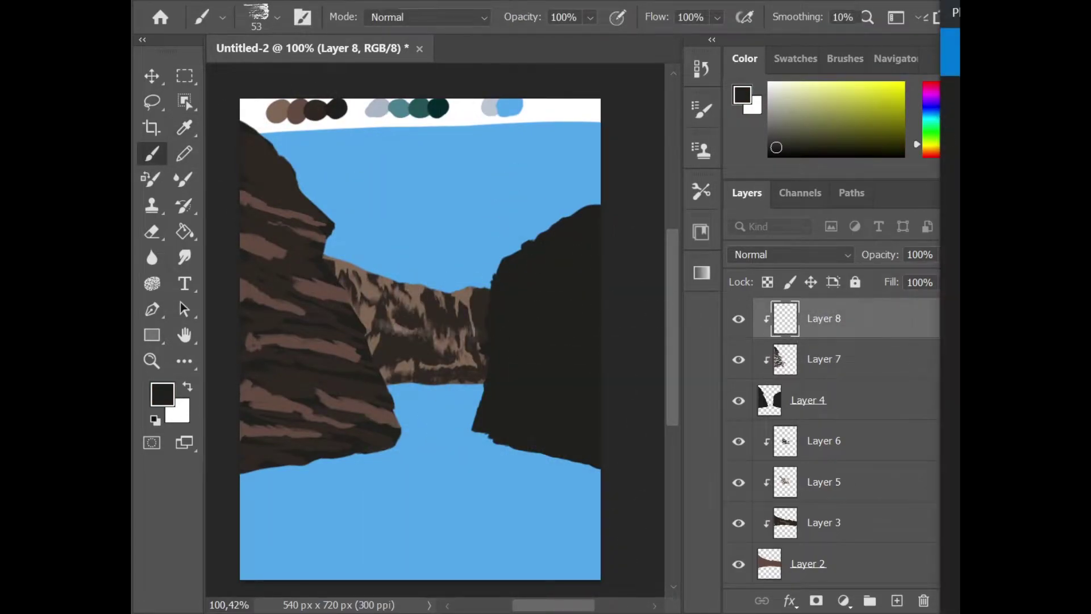
drag(322, 369, 322, 260)
right_click(369, 346)
drag(459, 384, 457, 381)
key(Return)
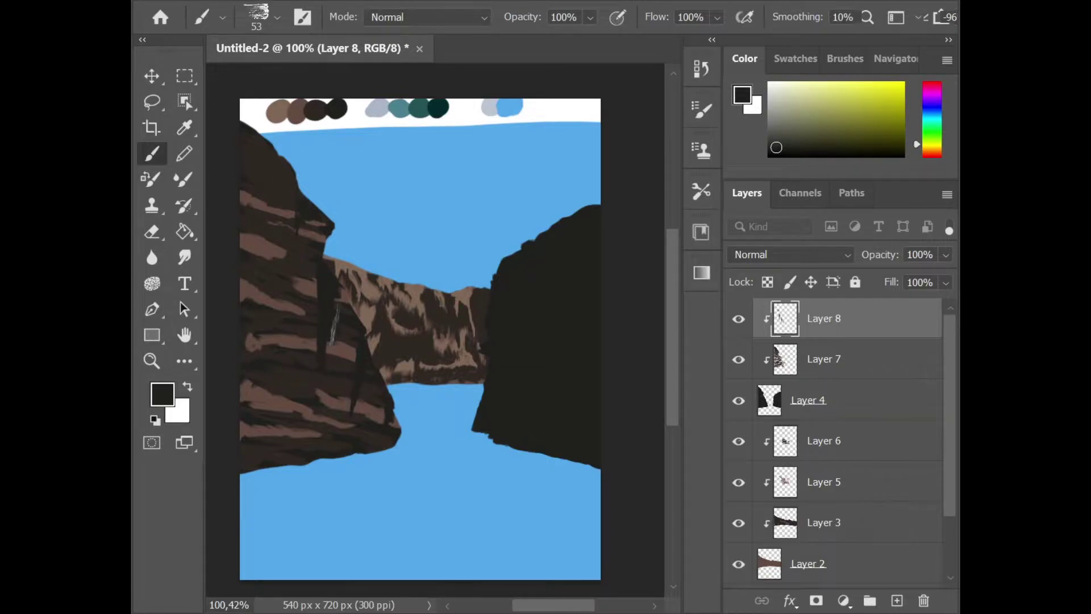
Add Layer 9, then paint a short near-black stroke on Layer 7's left cliff.
click(896, 601)
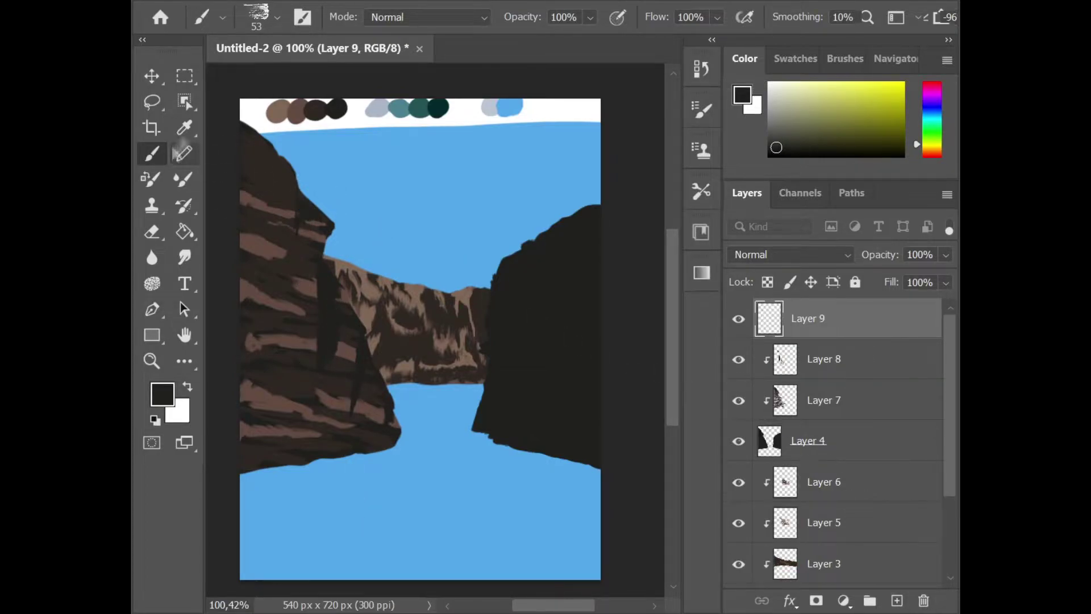
alt+click(296, 109)
right_click(273, 255)
key(Escape)
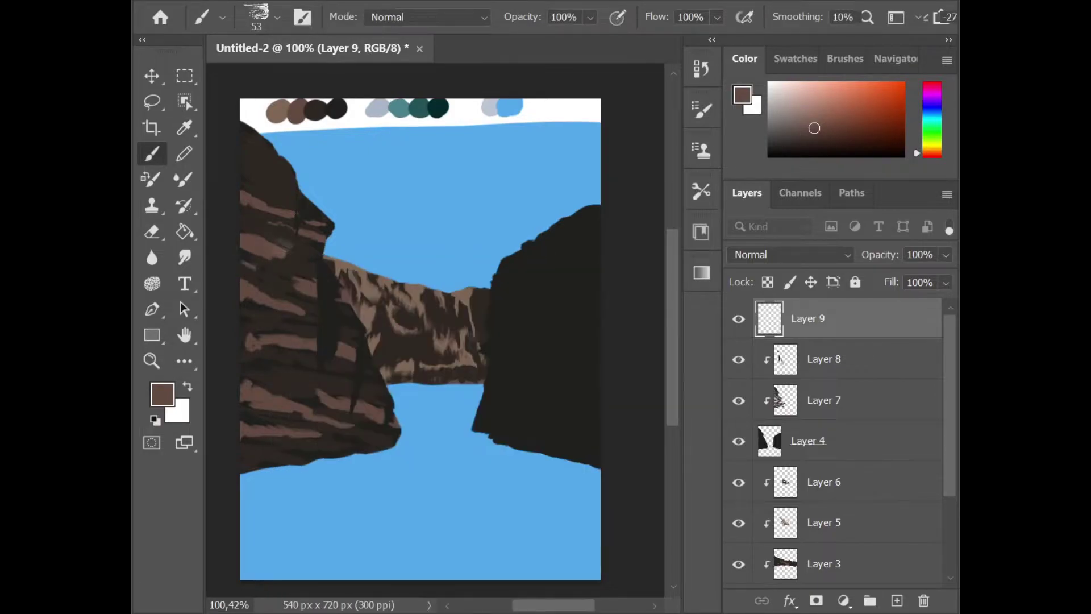
click(824, 401)
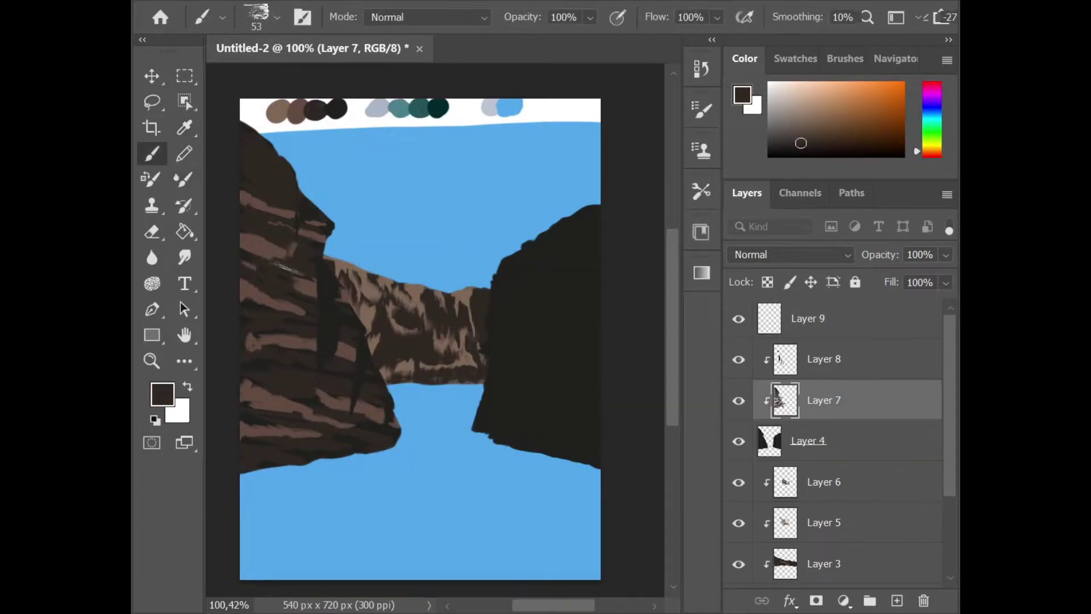
alt+click(284, 268)
drag(261, 245, 289, 256)
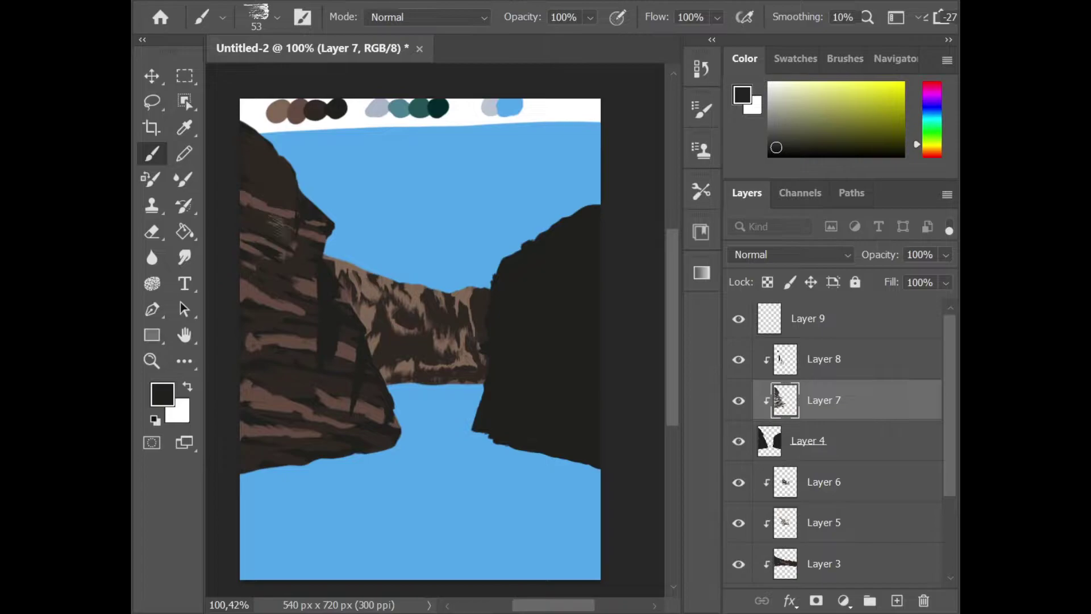
Clip Layer 9 onto Layer 8 and paint dark crevices on the mid and lower left cliff.
click(824, 326)
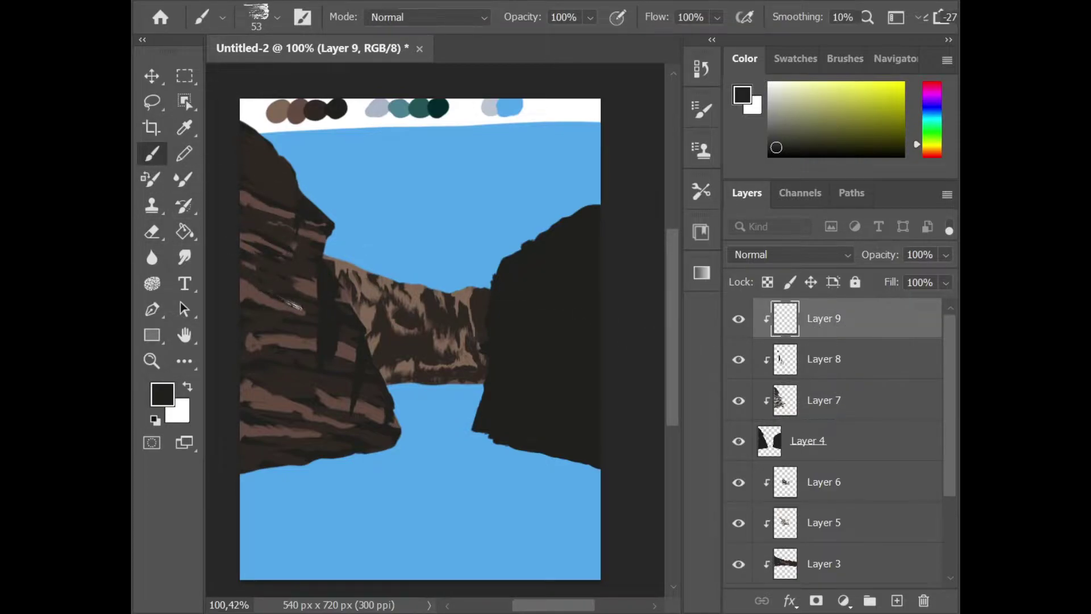
drag(247, 352, 284, 333)
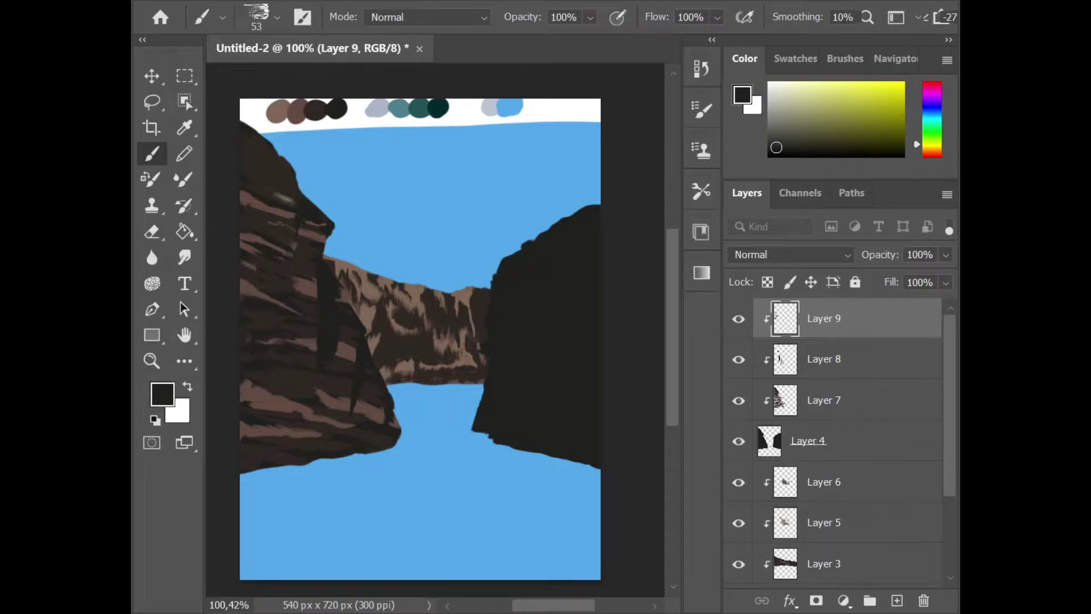
drag(289, 401, 243, 381)
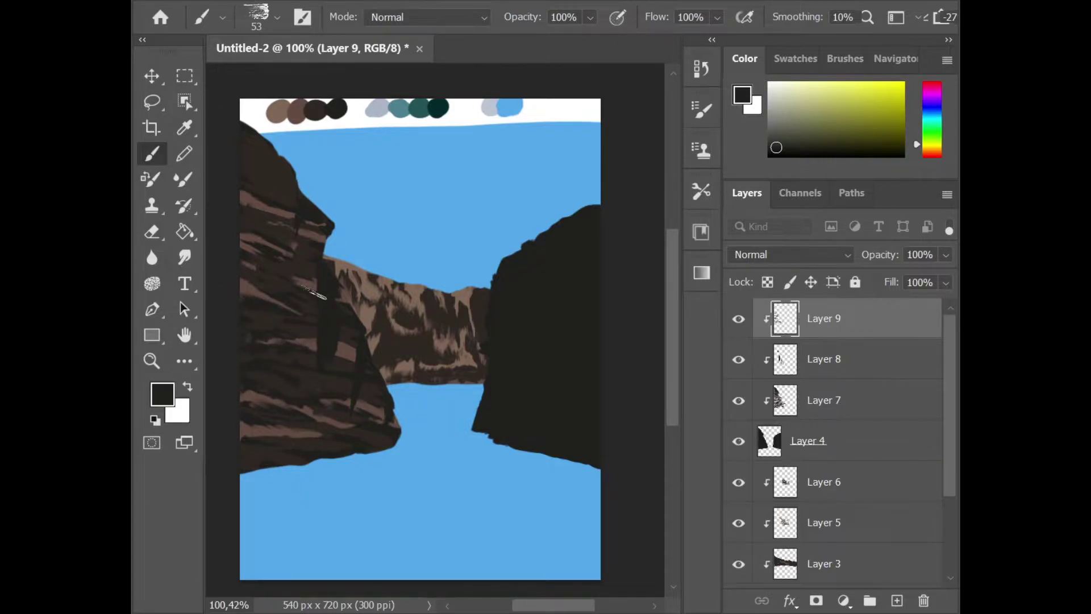
Add light-brown highlight strokes down the left cliff on Layer 7.
click(823, 400)
alt+click(277, 111)
mouse_move(267, 194)
mouse_down()
mouse_move(250, 153)
mouse_move(293, 188)
mouse_up()
drag(333, 284, 313, 199)
drag(344, 304, 392, 406)
drag(307, 319, 363, 401)
drag(293, 429, 338, 442)
drag(245, 358, 329, 379)
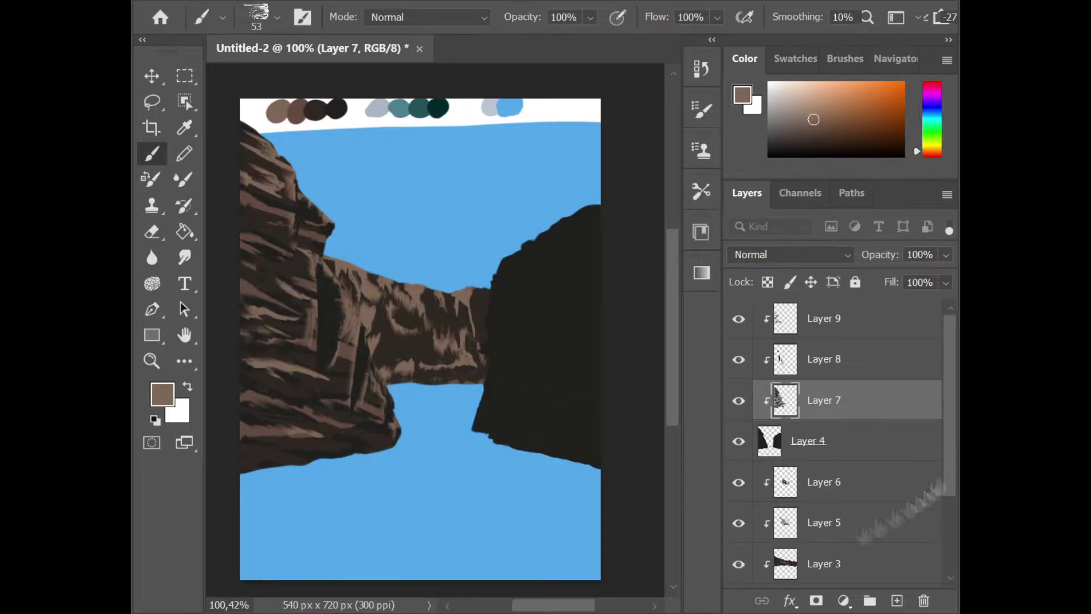
key(z)
click(335, 351)
Fit the painting in view and set up a small black brush on Layer 9.
key(ctrl+1)
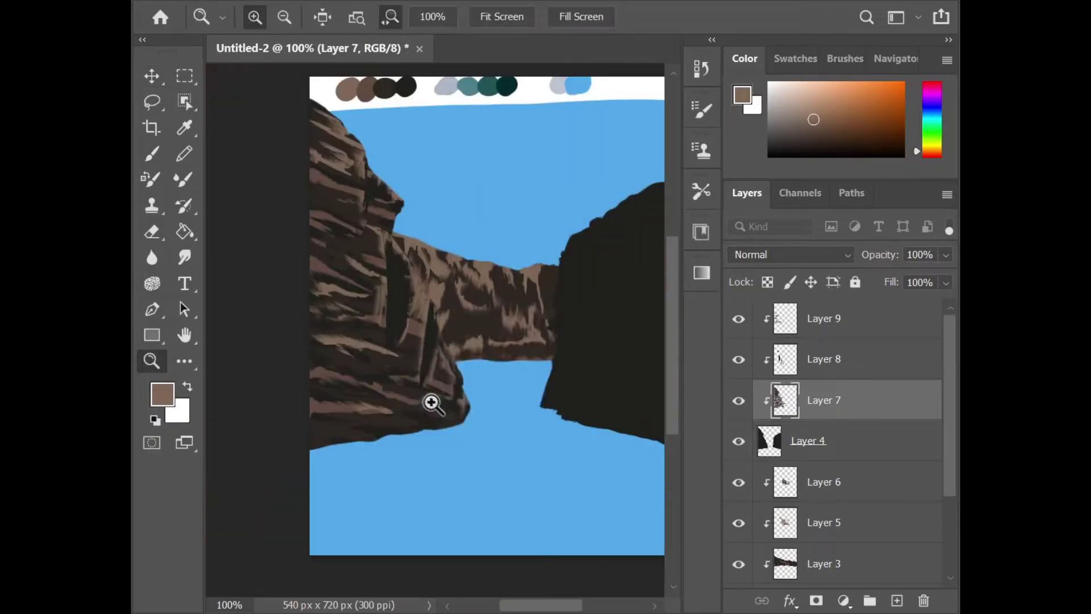
key(ctrl+0)
key(b)
click(824, 318)
alt+click(568, 341)
click(701, 109)
click(380, 209)
right_click(380, 209)
key(Return)
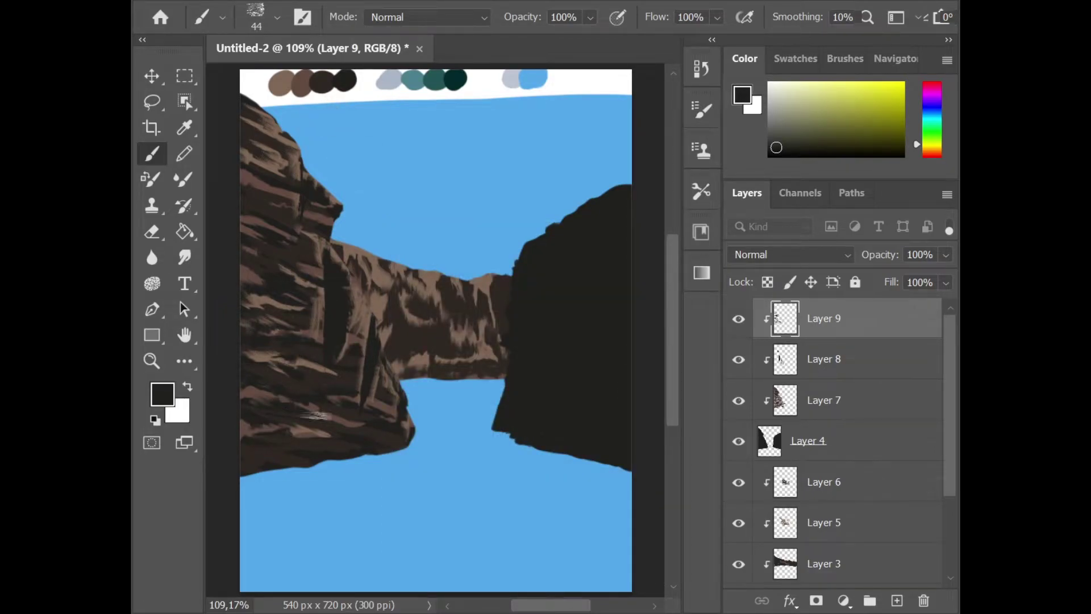
Flatten and tilt the hard round brush tip to an angled shape.
right_click(386, 295)
drag(389, 232, 383, 255)
key(Return)
key(F5)
key(F5)
right_click(483, 221)
drag(483, 222, 480, 226)
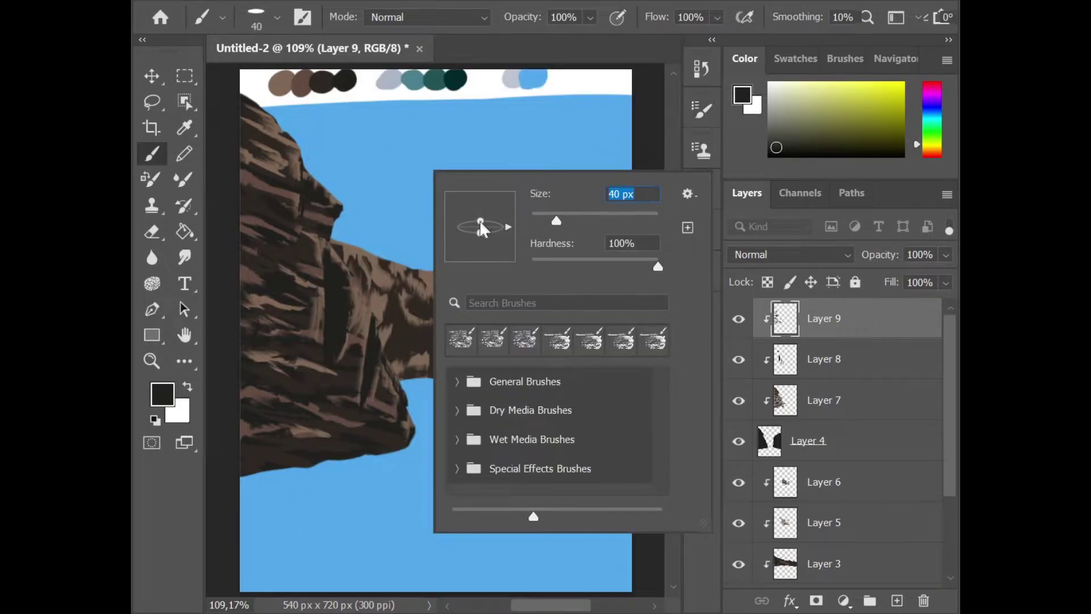
key(Return)
Paint dark strokes on the lower left cliff and along its upper-left edge.
right_click(359, 171)
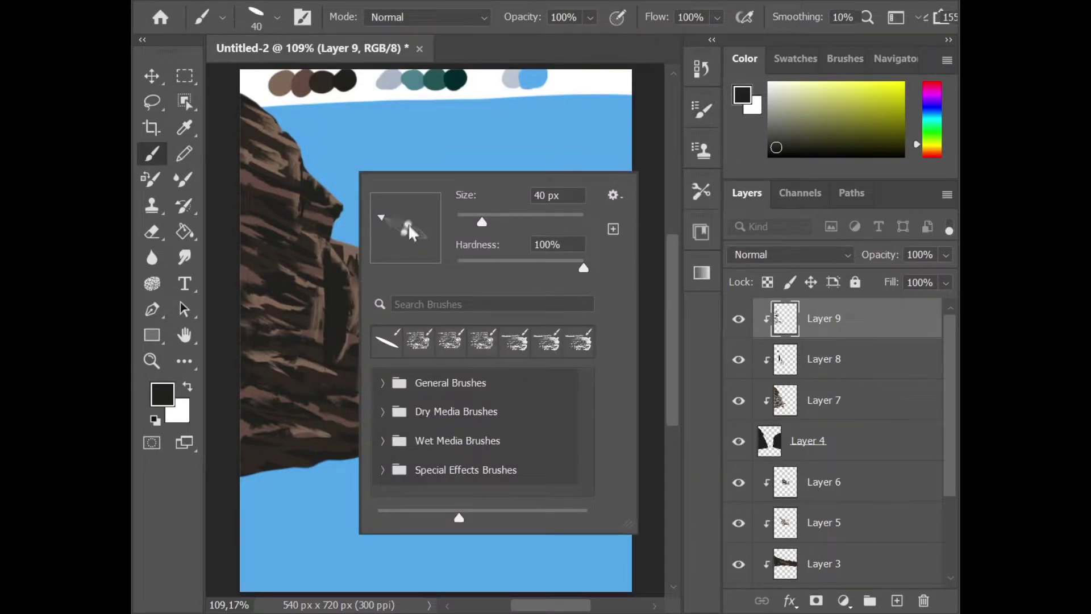
key(Return)
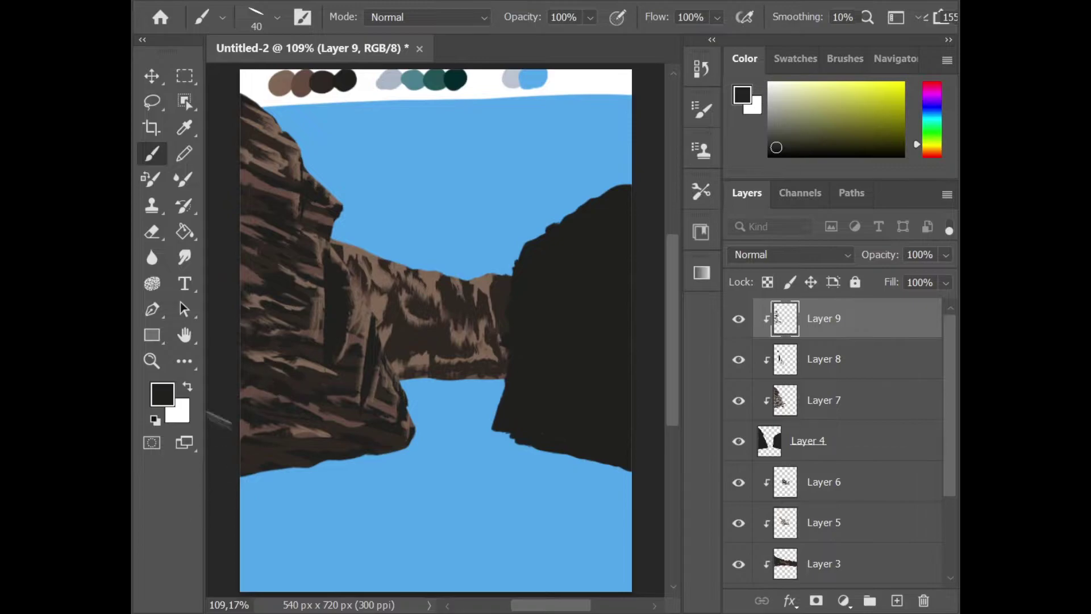
drag(360, 320, 358, 338)
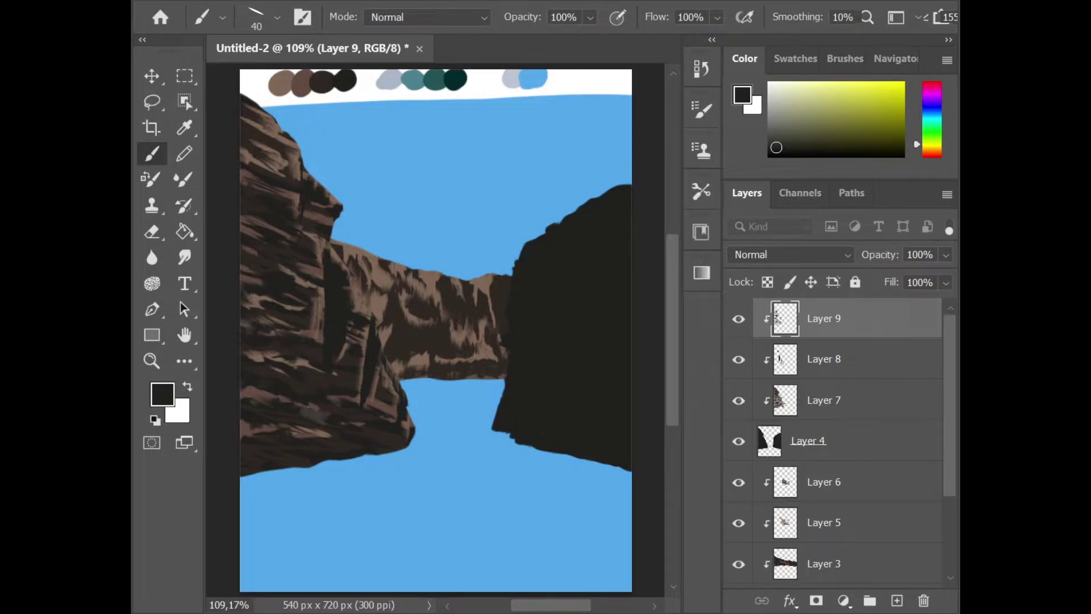
drag(267, 145, 265, 193)
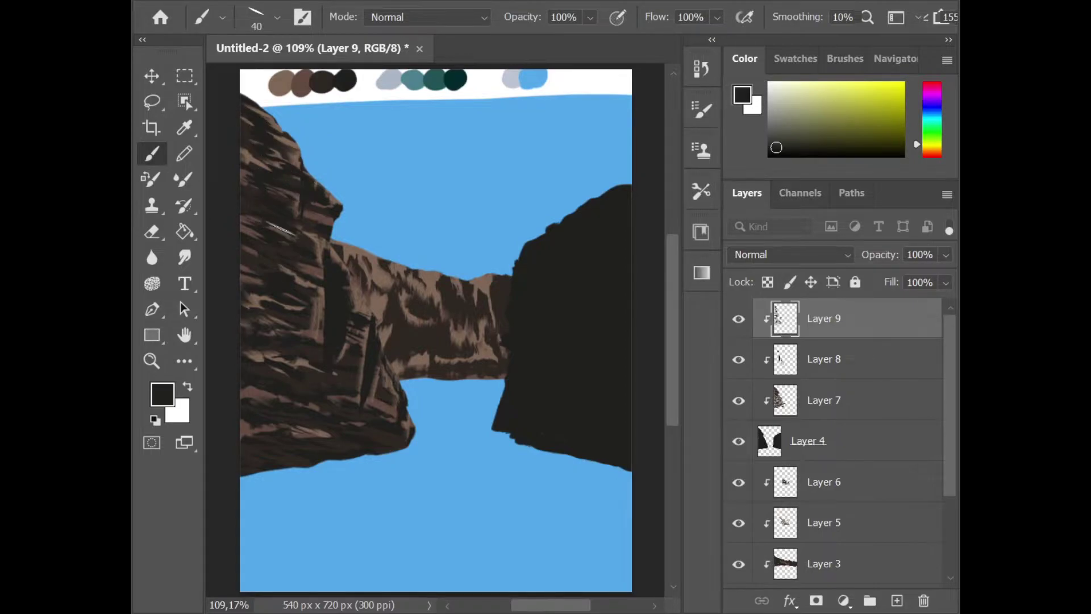
Sample the cliff brown and paint light-brown vertical strokes down the left cliff.
key(alt+bracketleft)
key(alt+bracketleft)
alt+click(265, 274)
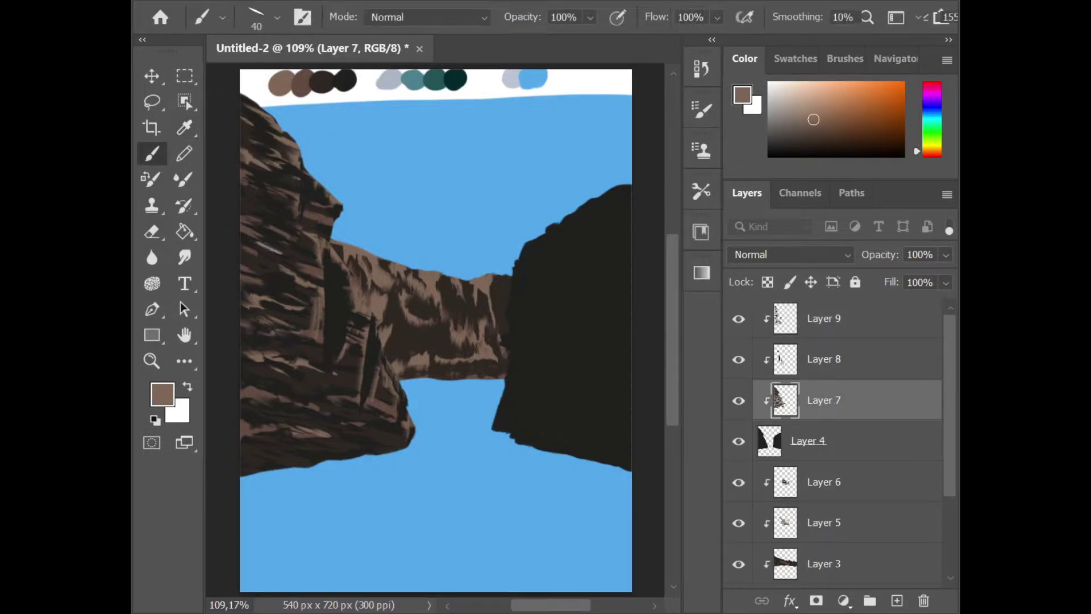
right_click(284, 284)
key(Escape)
key(alt+bracketright)
key(alt+bracketright)
right_click(369, 363)
key(Escape)
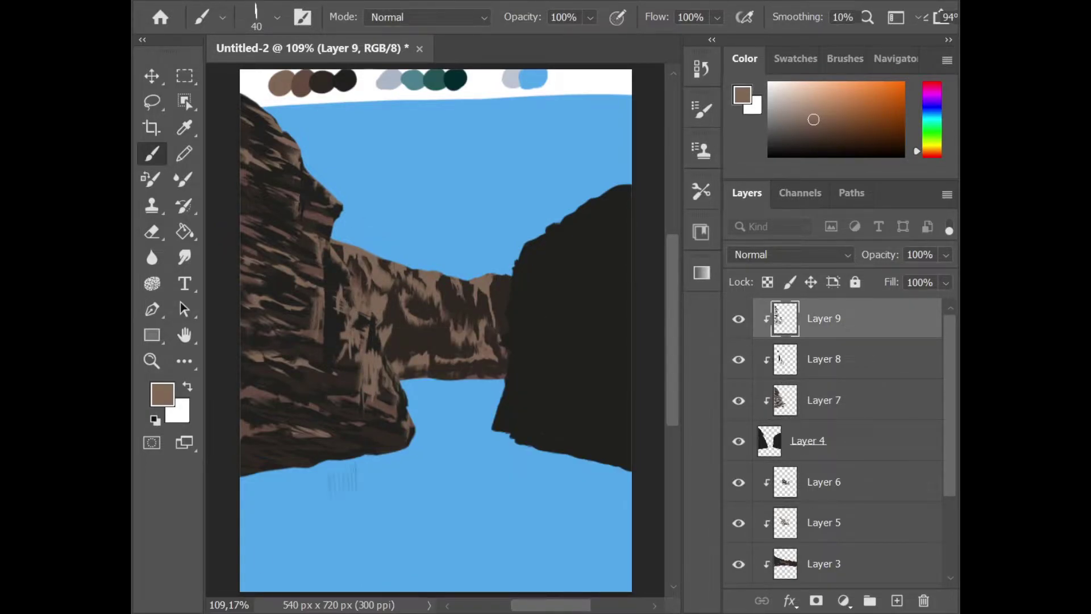
mouse_move(345, 338)
mouse_down()
mouse_move(329, 194)
mouse_move(269, 116)
mouse_up()
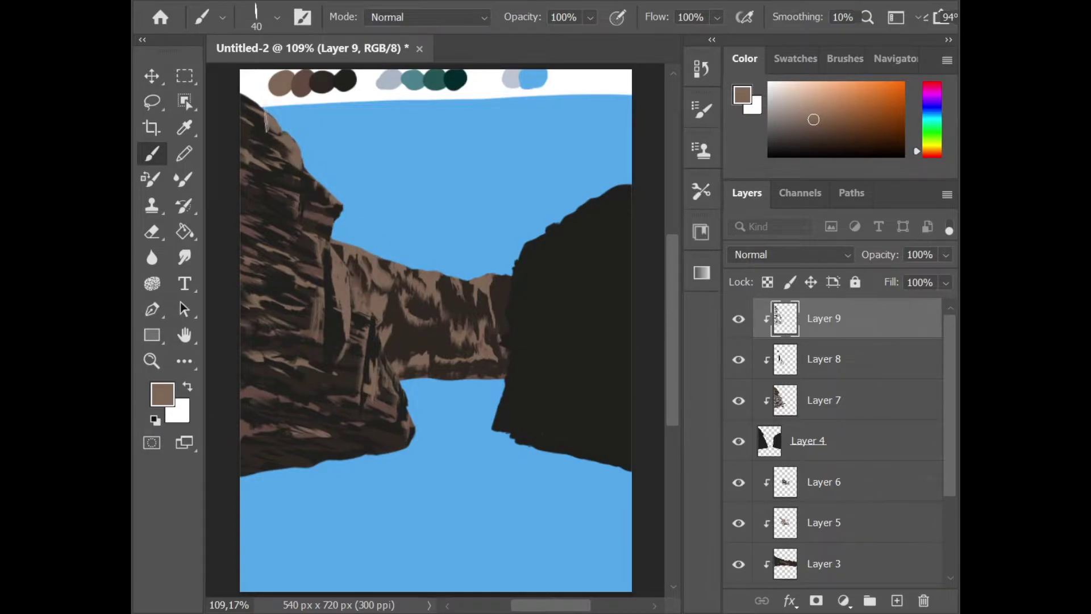
mouse_move(327, 194)
mouse_down()
mouse_move(321, 250)
mouse_move(403, 421)
mouse_up()
Re-angle the brush tip and add a new Layer 10 above Layer 9.
right_click(370, 328)
drag(414, 360, 405, 369)
key(Return)
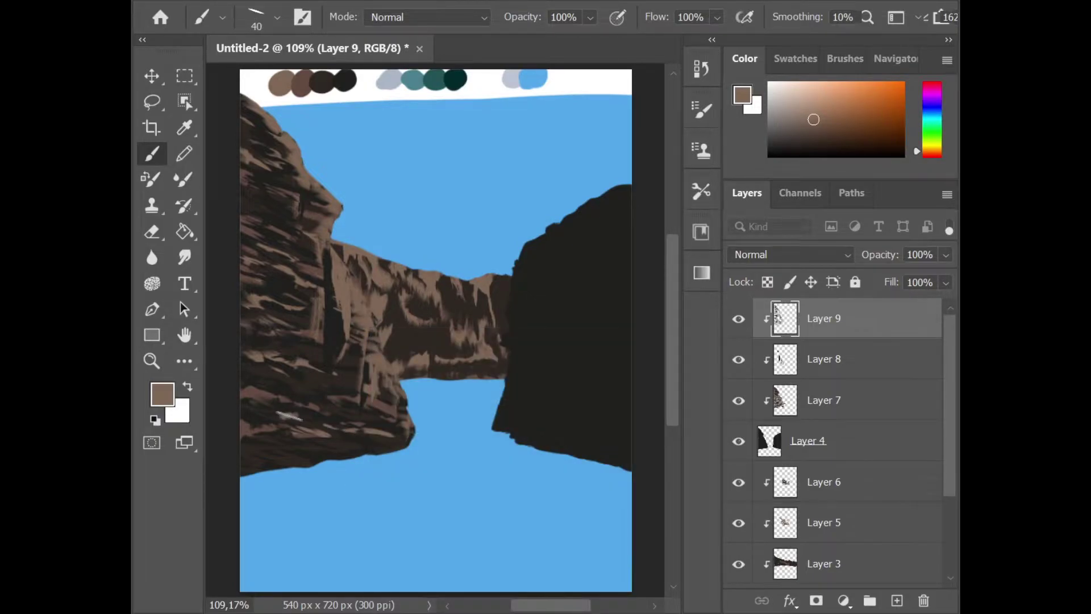
key(ctrl+shift+alt+n)
Paint near-black horizontal streaks at the left cliff's base with a near-vertical tip.
alt+click(310, 364)
right_click(353, 295)
drag(406, 318, 406, 301)
key(Return)
mouse_move(347, 392)
mouse_down()
mouse_move(396, 429)
mouse_move(368, 429)
mouse_up()
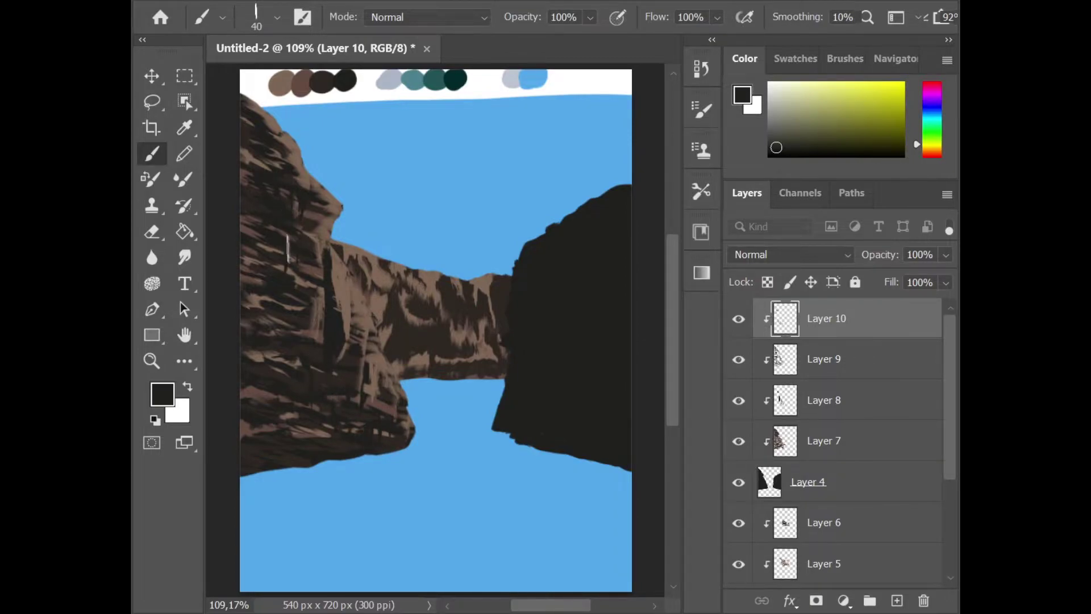
Angle the brush tip diagonally and set the brush size to 18.
right_click(287, 250)
drag(340, 273, 330, 265)
key(Return)
text(18)
key(Return)
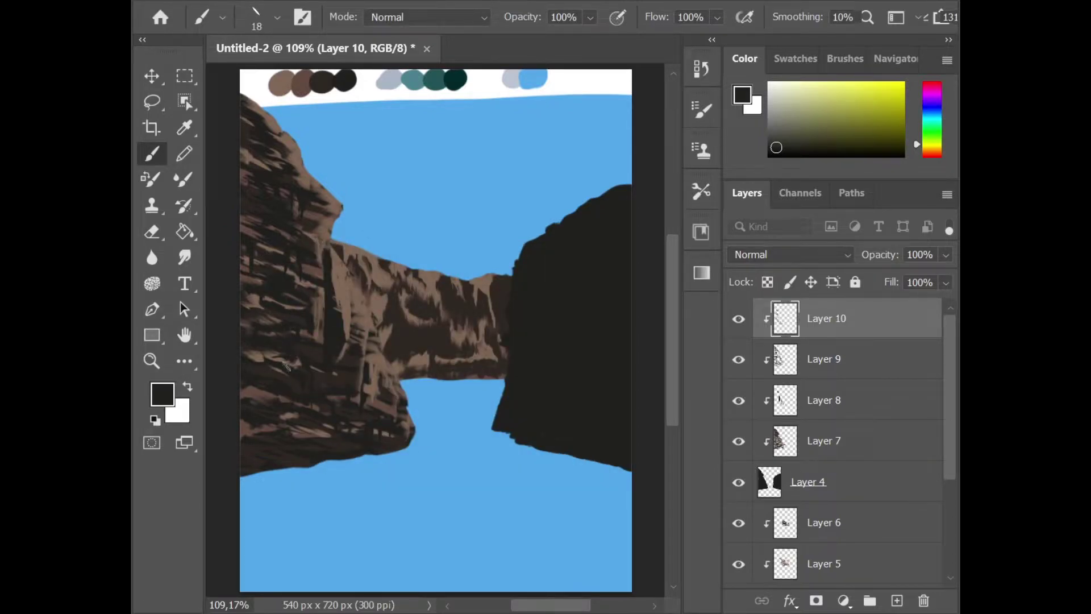
Paint thin dark cracks and diagonal lines across the left cliff on Layer 10.
drag(351, 307, 343, 350)
drag(392, 382, 338, 255)
drag(341, 211, 264, 122)
drag(246, 347, 284, 352)
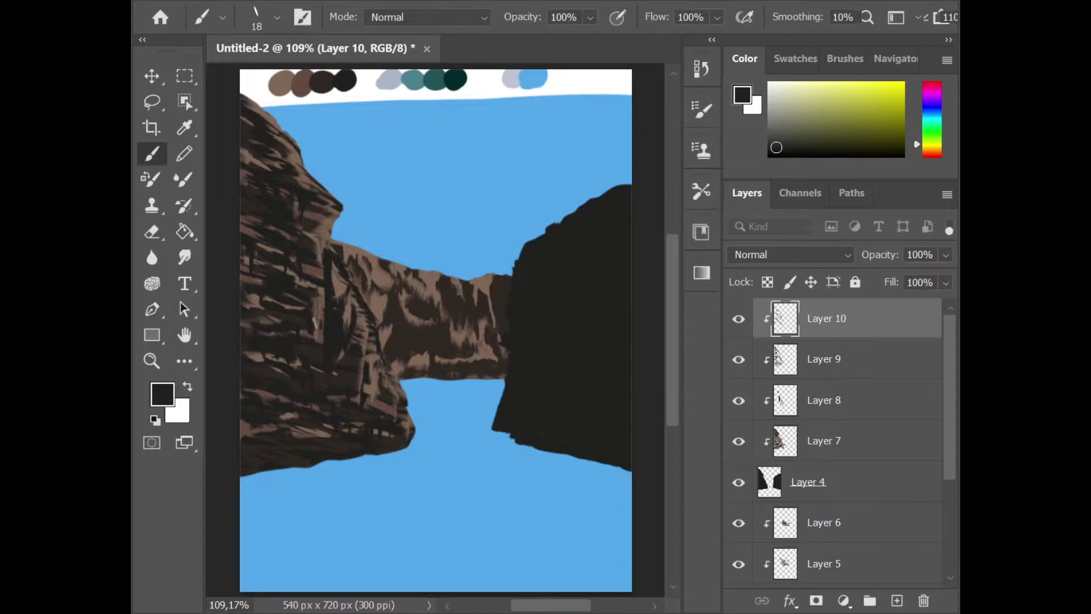
key(alt+bracketleft)
key(alt+bracketleft)
key(alt+bracketleft)
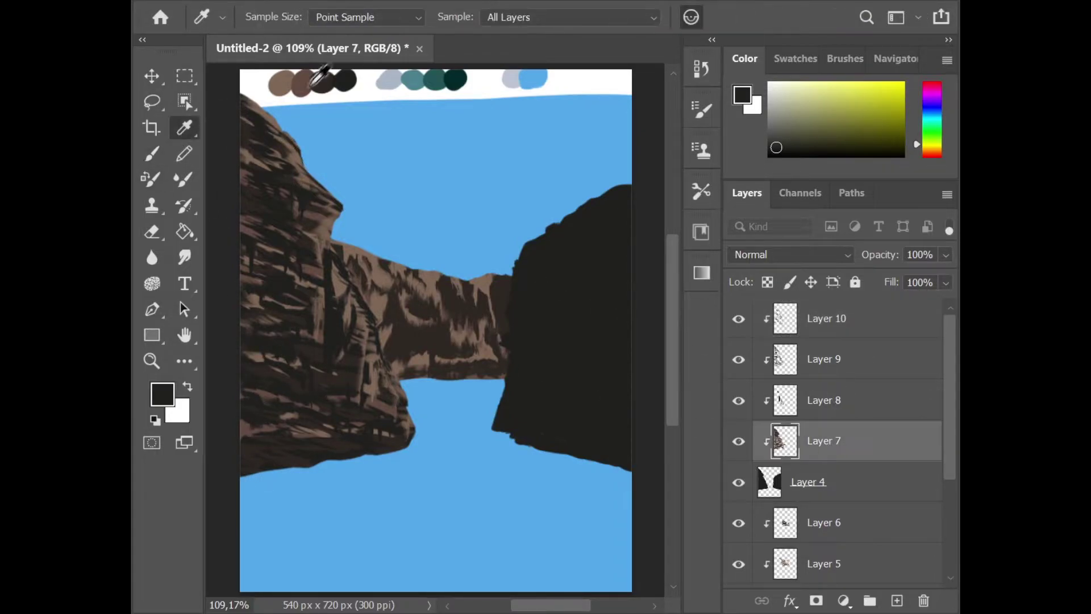
key(alt+bracketright)
key(alt+bracketright)
key(alt+bracketright)
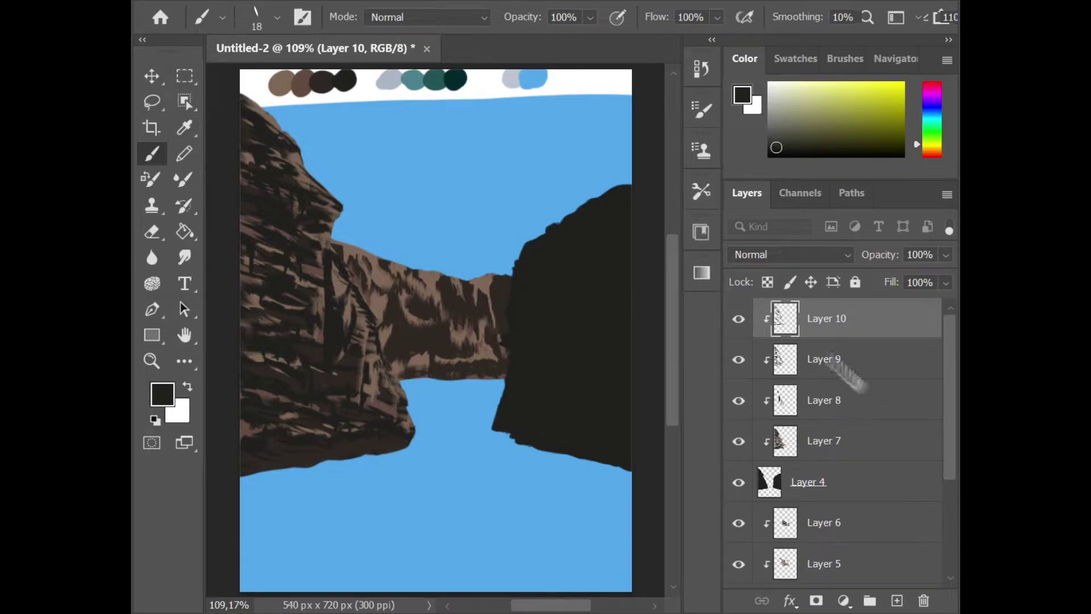
On Layer 9, sample cliff brown and add light-brown marks across the left cliff.
click(835, 359)
alt+click(280, 265)
drag(263, 220, 283, 197)
drag(245, 266, 278, 285)
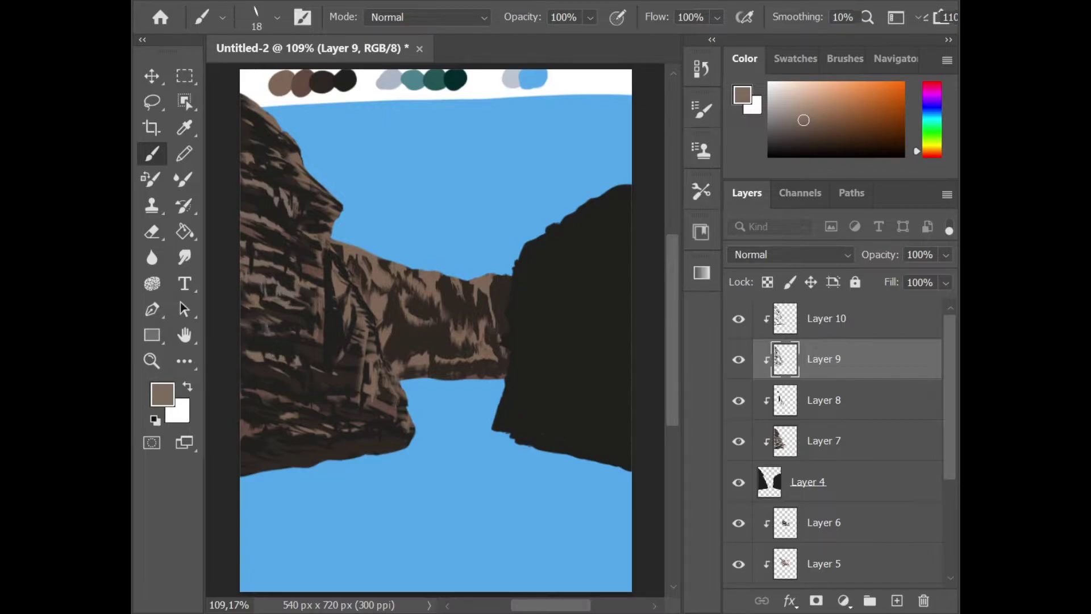
drag(247, 334, 273, 321)
drag(250, 389, 295, 397)
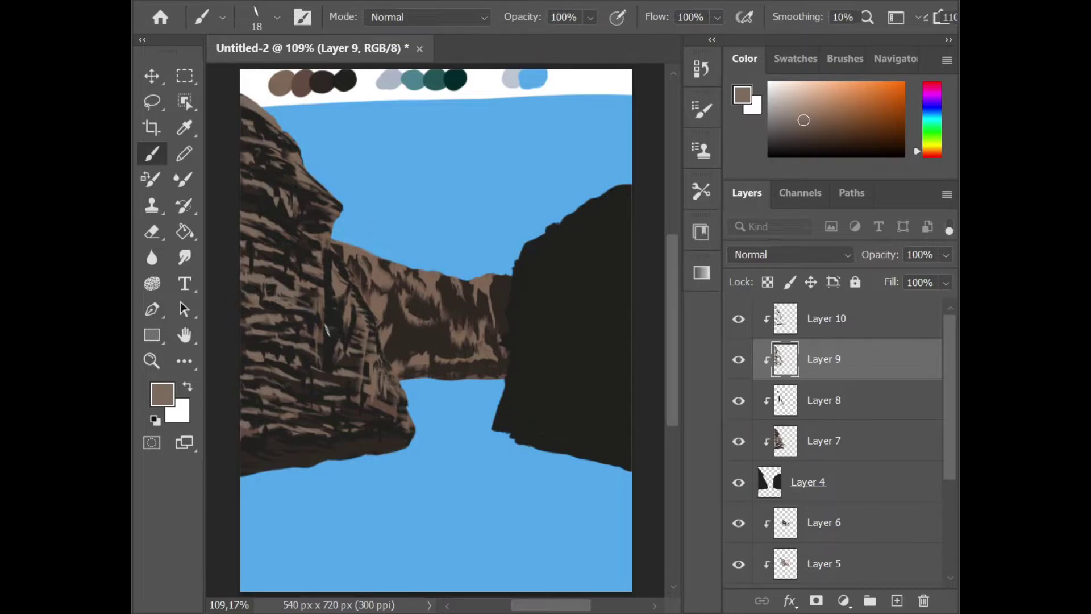
drag(340, 313, 333, 333)
drag(341, 304, 329, 374)
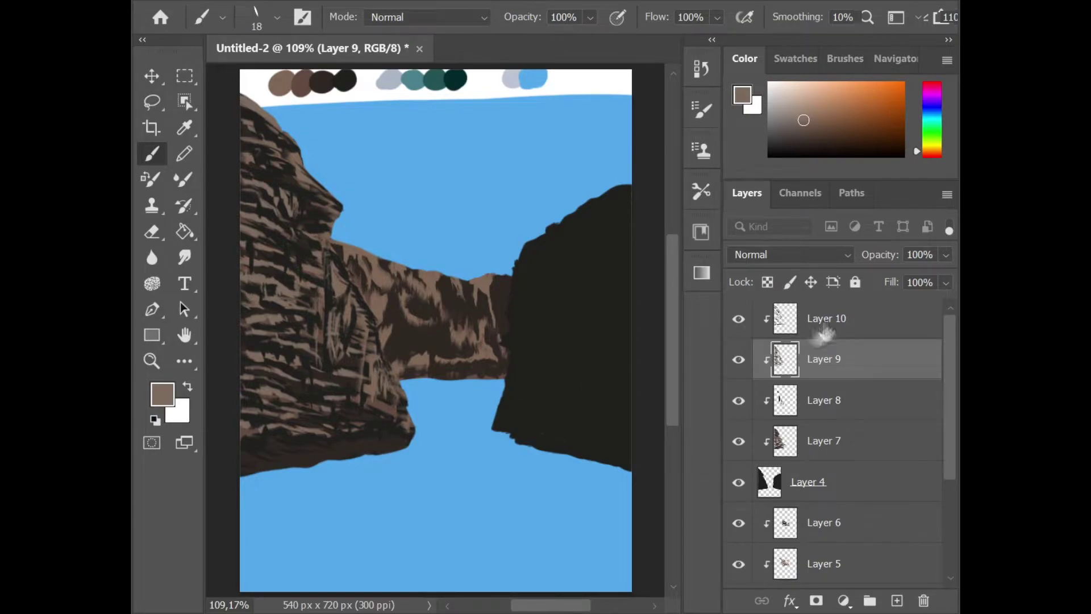
On Layer 10, paint near-black strokes over the lower left cliff's light streaks.
key(alt+bracketright)
alt+click(370, 392)
right_click(370, 392)
key(Escape)
mouse_move(359, 411)
mouse_down()
mouse_move(360, 432)
mouse_move(392, 386)
mouse_up()
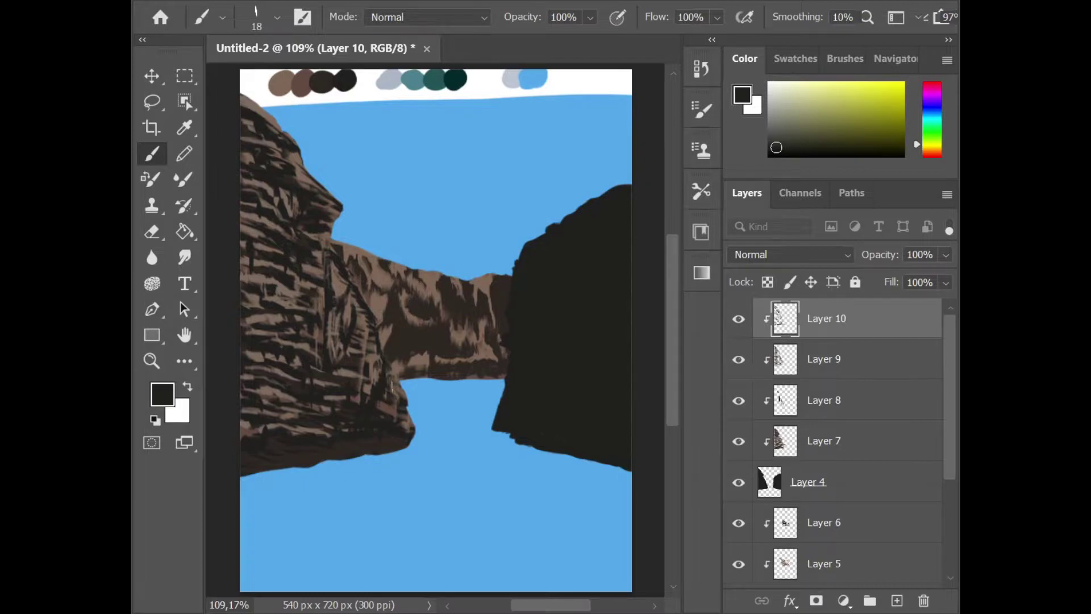
mouse_move(377, 424)
mouse_down()
mouse_move(392, 392)
mouse_move(367, 386)
mouse_up()
mouse_move(363, 341)
mouse_down()
mouse_move(351, 322)
mouse_move(350, 331)
mouse_up()
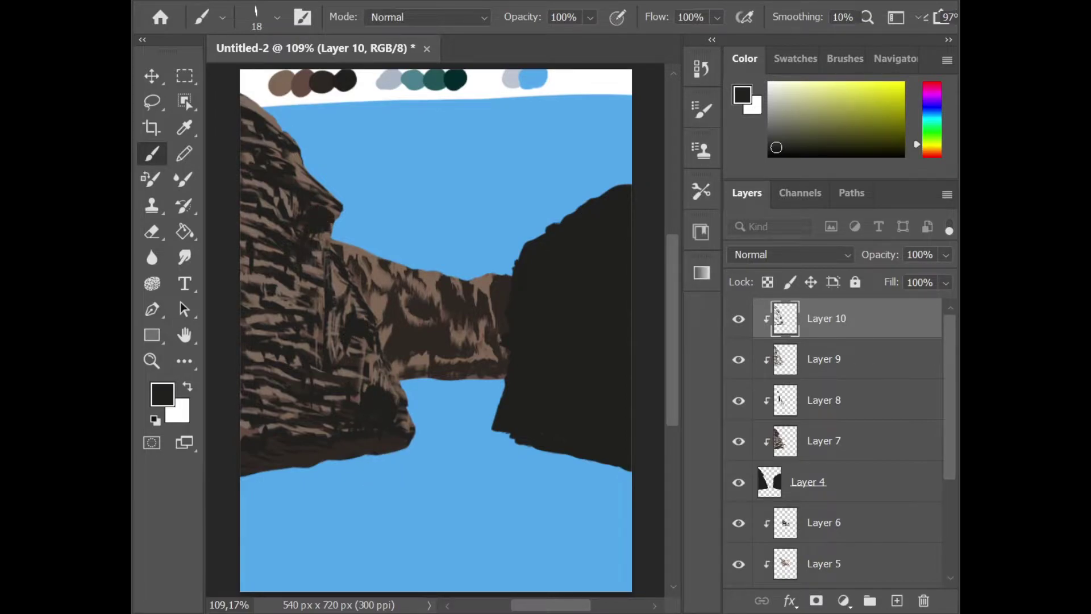
mouse_move(331, 328)
mouse_down()
mouse_move(338, 310)
mouse_move(313, 387)
mouse_up()
drag(342, 335, 355, 391)
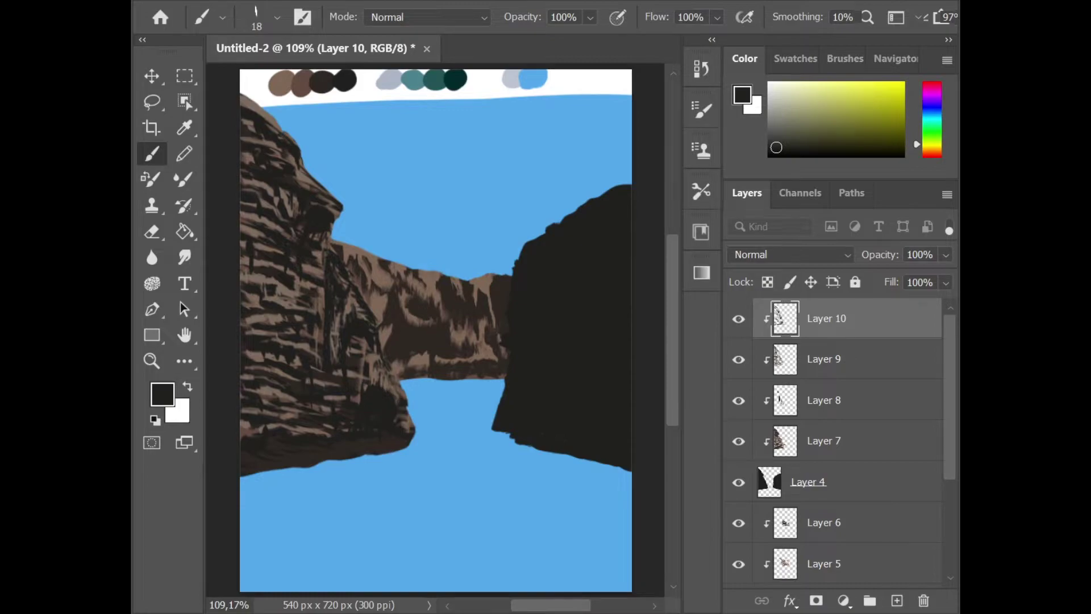
On Layer 7, sample dark brown, enlarge the brush to 37, and texture the upper right cliff.
click(855, 446)
alt+click(633, 282)
right_click(634, 282)
drag(765, 273, 787, 273)
key(Return)
mouse_move(554, 237)
mouse_down()
mouse_move(585, 249)
mouse_move(578, 283)
mouse_up()
Angle the brush tip diagonally for painting the right cliff.
right_click(619, 341)
key(Escape)
right_click(540, 371)
drag(611, 365, 602, 356)
key(Return)
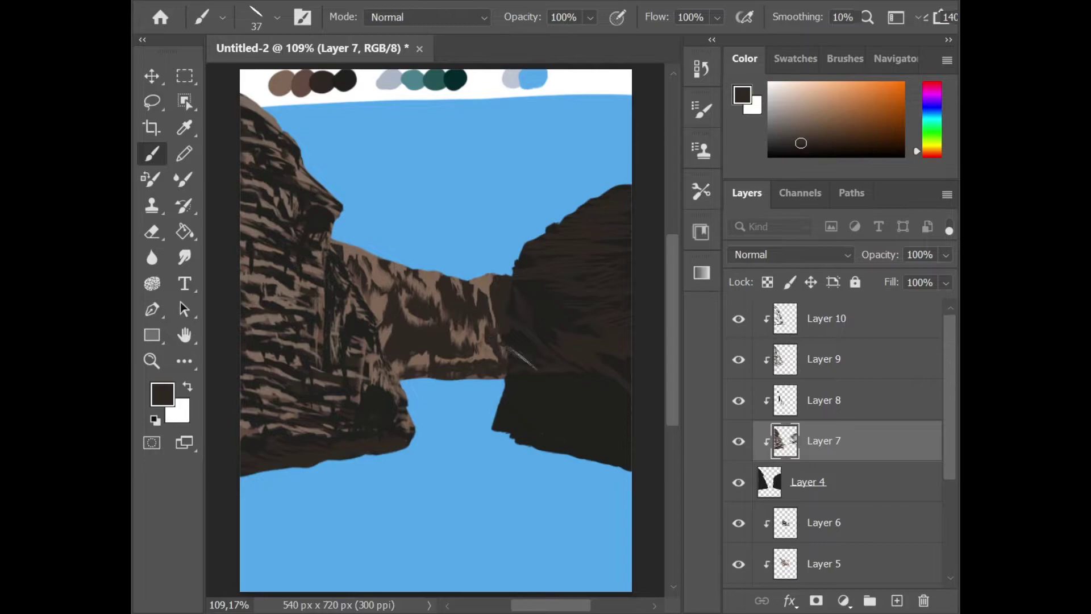
Set a near-horizontal -16° brush angle and sample cliff brown on Layer 9.
right_click(571, 332)
key(Return)
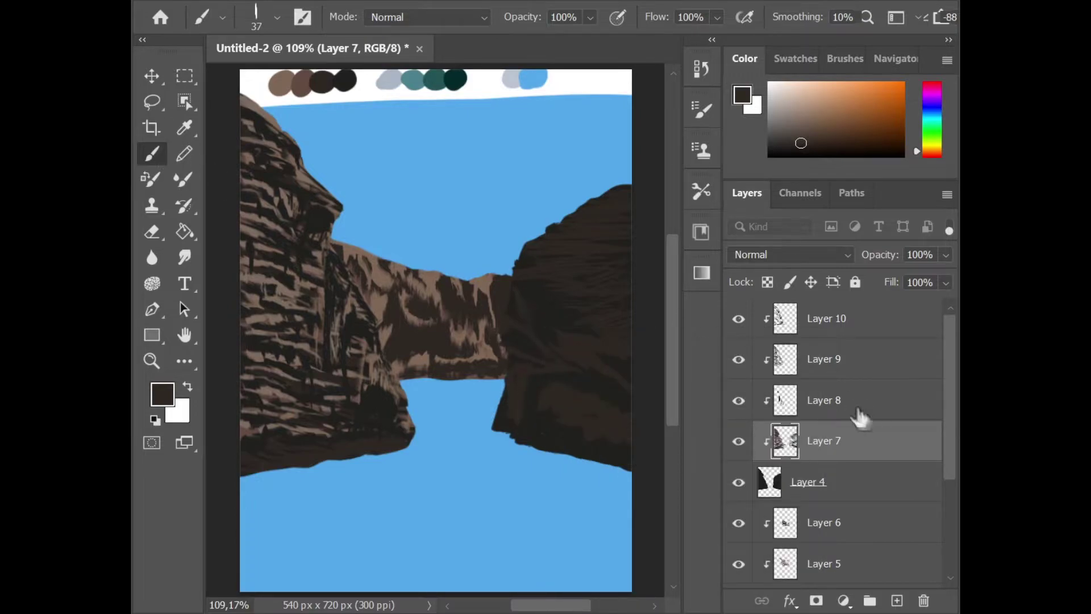
click(841, 363)
alt+click(304, 84)
right_click(597, 233)
key(Return)
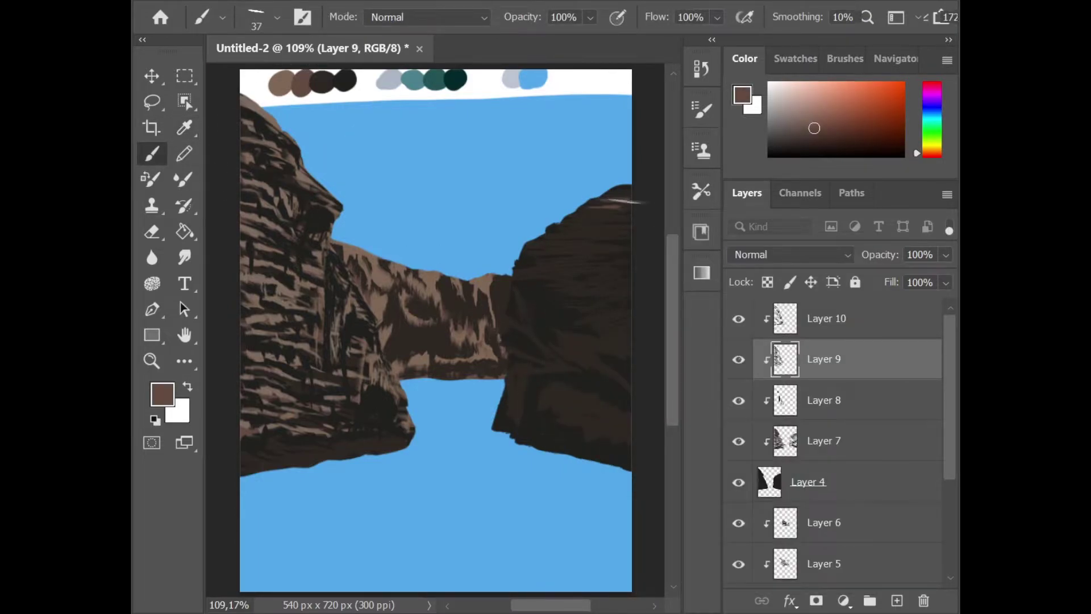
Paint lighter brown horizontal streaks from the top to the lower right cliff.
drag(625, 199, 534, 234)
mouse_move(630, 247)
mouse_down()
mouse_move(526, 249)
mouse_move(514, 264)
mouse_up()
drag(633, 278, 537, 284)
drag(630, 336, 585, 341)
mouse_move(633, 311)
mouse_down()
mouse_move(545, 294)
mouse_move(497, 312)
mouse_up()
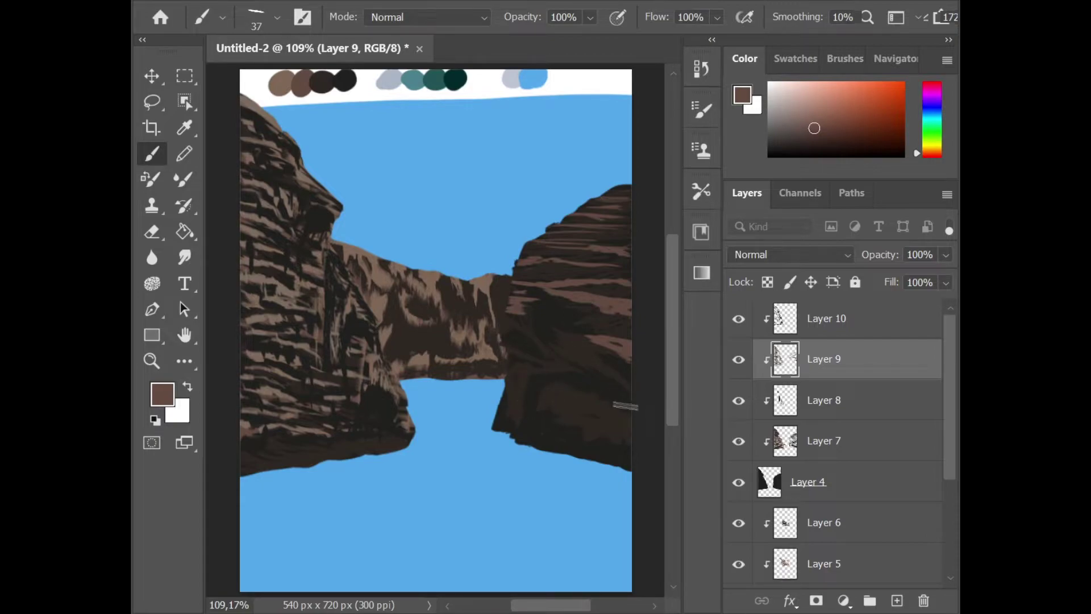
drag(625, 404, 548, 338)
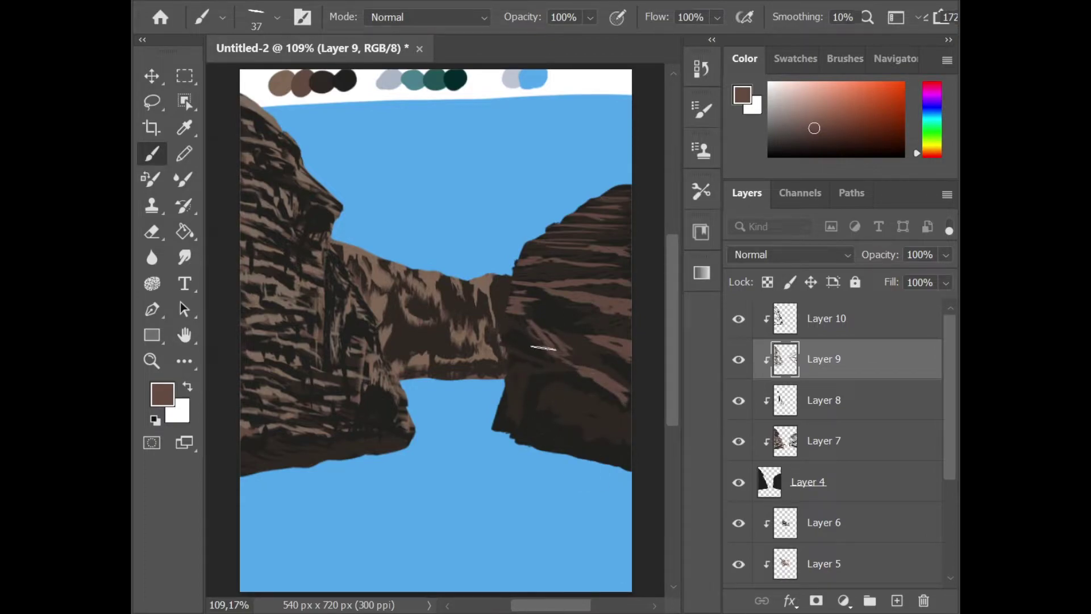
drag(540, 378, 534, 432)
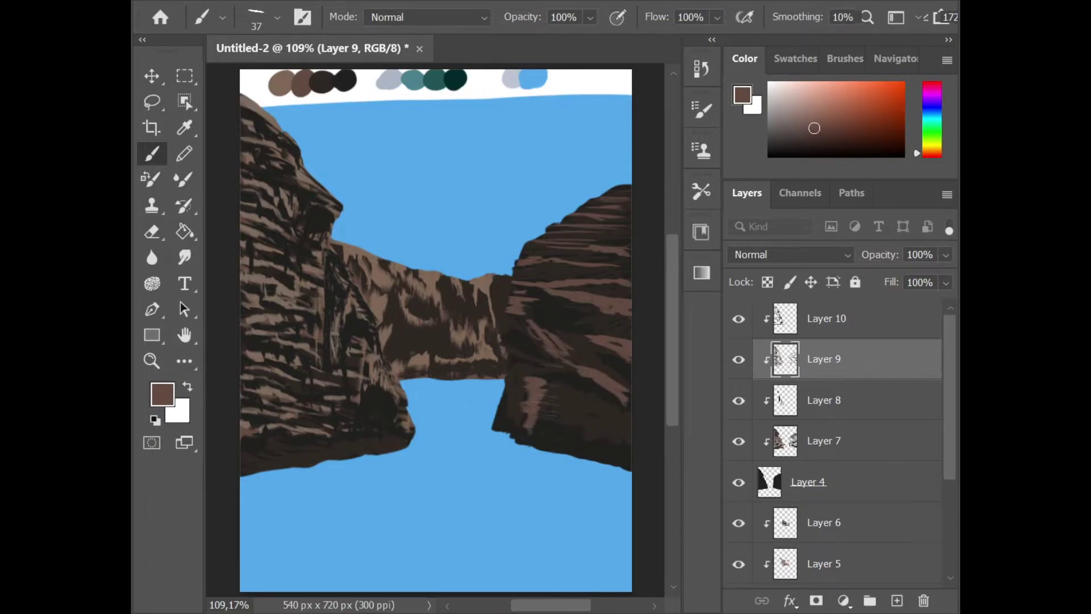
Shrink the brush to 12 and add lighter streaks along the right cliff's lower face.
key(bracketleft)
key(bracketleft)
key(bracketleft)
mouse_move(505, 316)
mouse_down()
mouse_move(511, 341)
mouse_move(553, 343)
mouse_up()
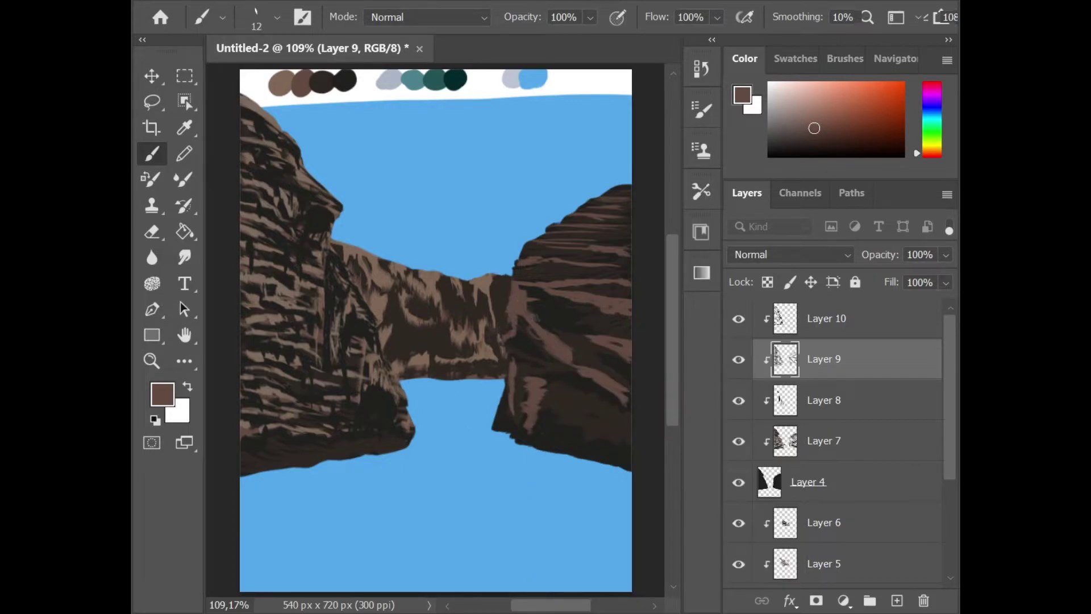
mouse_move(629, 387)
mouse_down()
mouse_move(602, 433)
mouse_move(573, 436)
mouse_up()
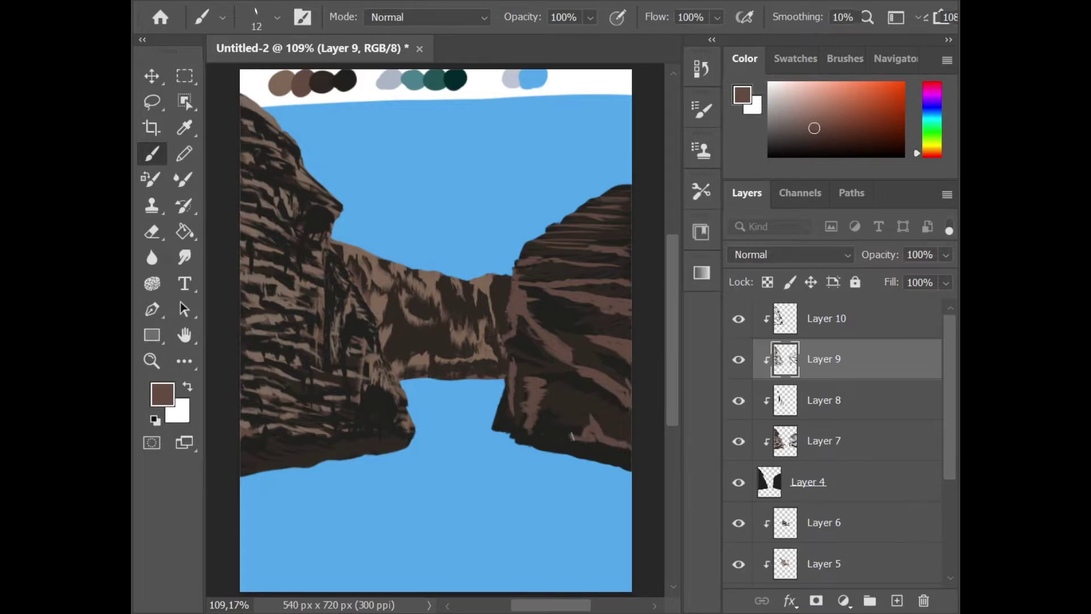
mouse_move(534, 374)
mouse_down()
mouse_move(622, 403)
mouse_move(553, 421)
mouse_up()
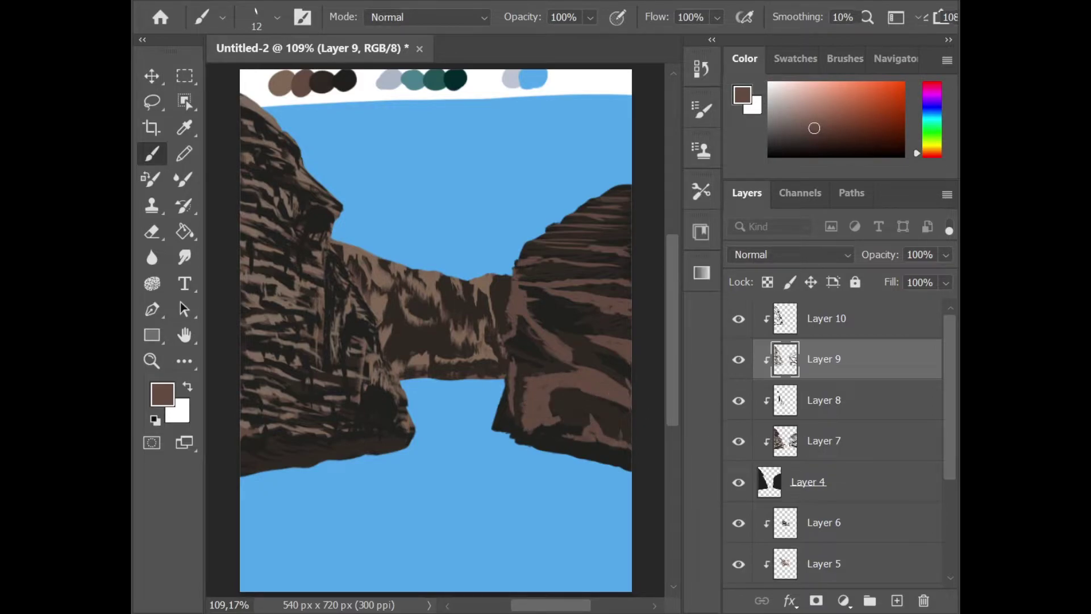
key(alt+bracketright)
Darken the right cliff's lower edge with black on Layer 10.
alt+click(564, 239)
right_click(564, 240)
key(Escape)
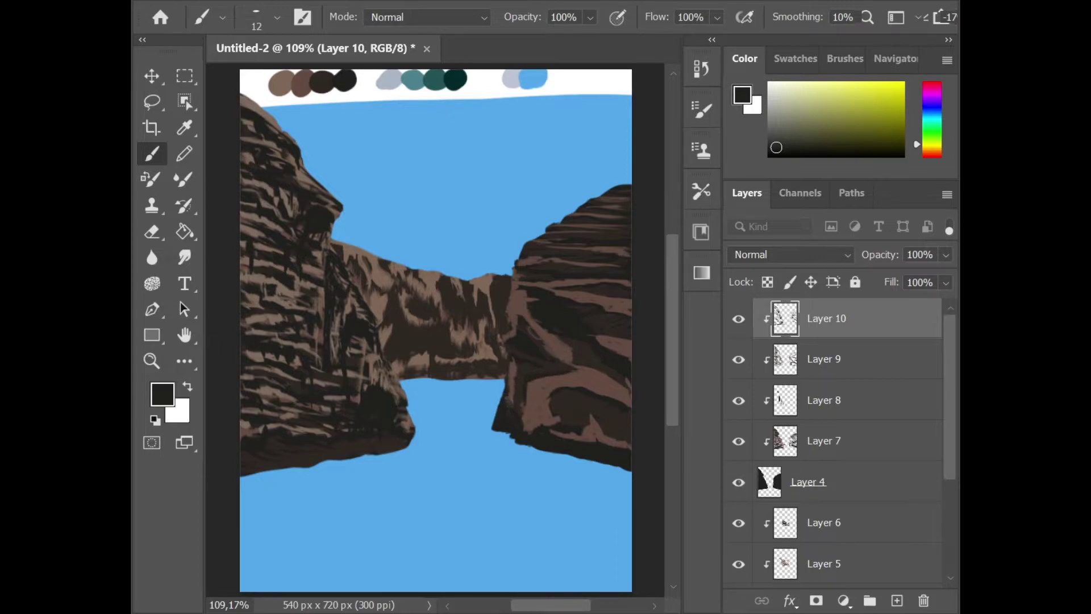
drag(619, 445, 576, 438)
Sample mid-brown and paint light stripes along the right cliff's ridges and lower face.
alt+click(591, 294)
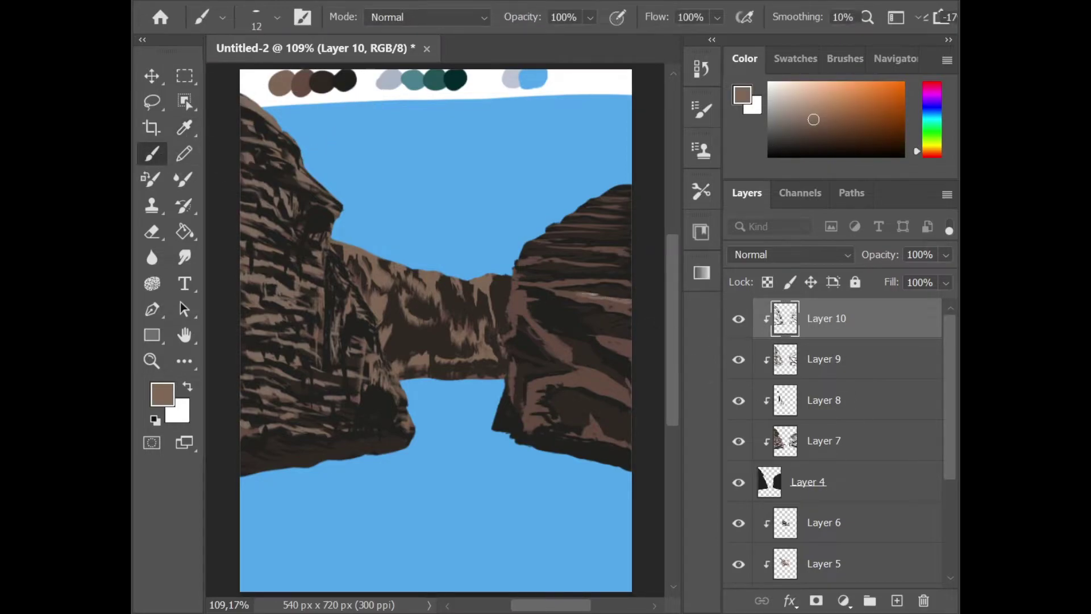
drag(524, 304, 572, 358)
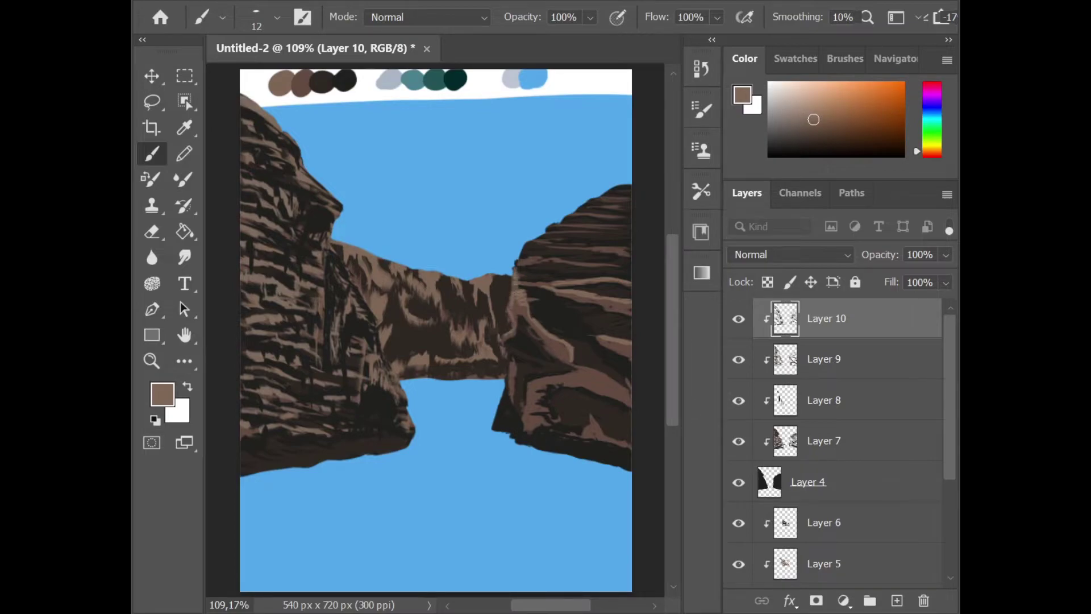
mouse_move(553, 258)
mouse_down()
mouse_move(594, 244)
mouse_move(592, 224)
mouse_move(625, 189)
mouse_up()
mouse_move(572, 359)
mouse_down()
mouse_move(625, 386)
mouse_move(597, 401)
mouse_up()
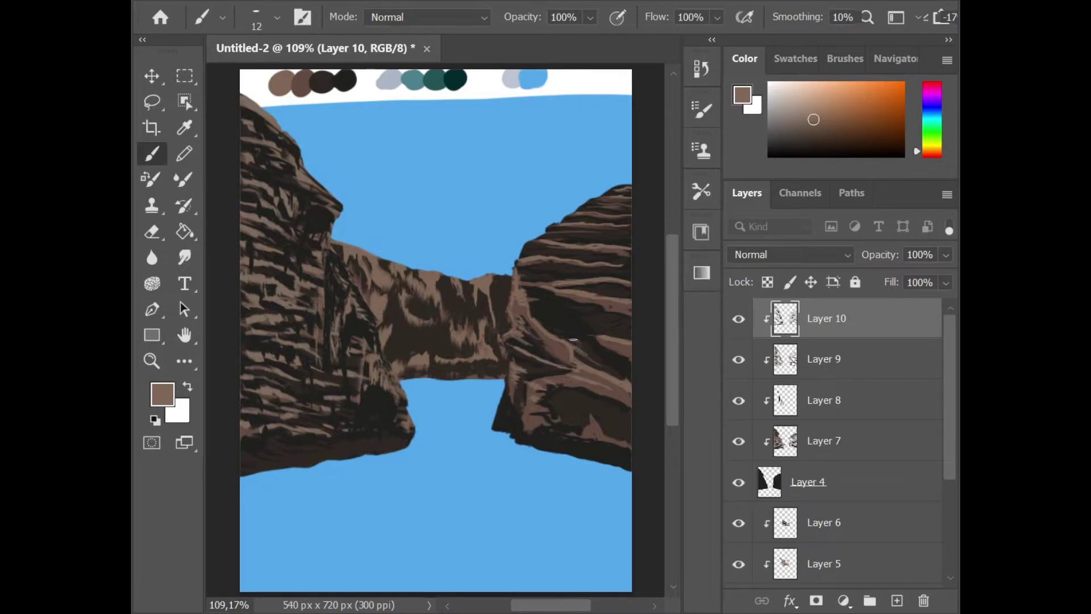
drag(625, 414, 603, 435)
Hatch near-black lines across the right cliff, replacing an undone diagonal stroke.
mouse_move(528, 293)
mouse_down()
mouse_move(577, 315)
mouse_move(571, 327)
mouse_up()
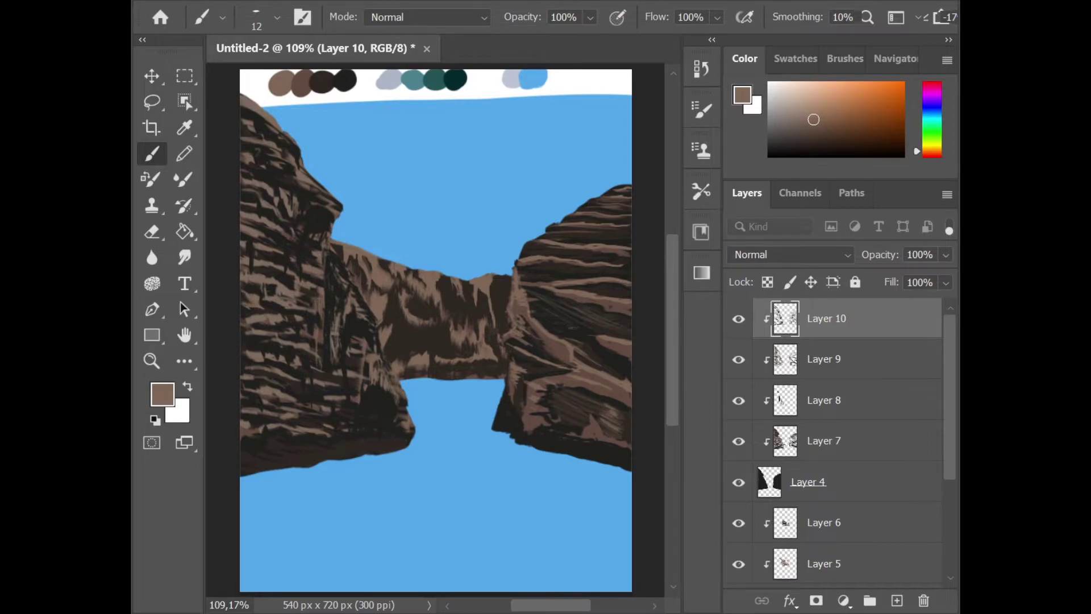
key(ctrl+z)
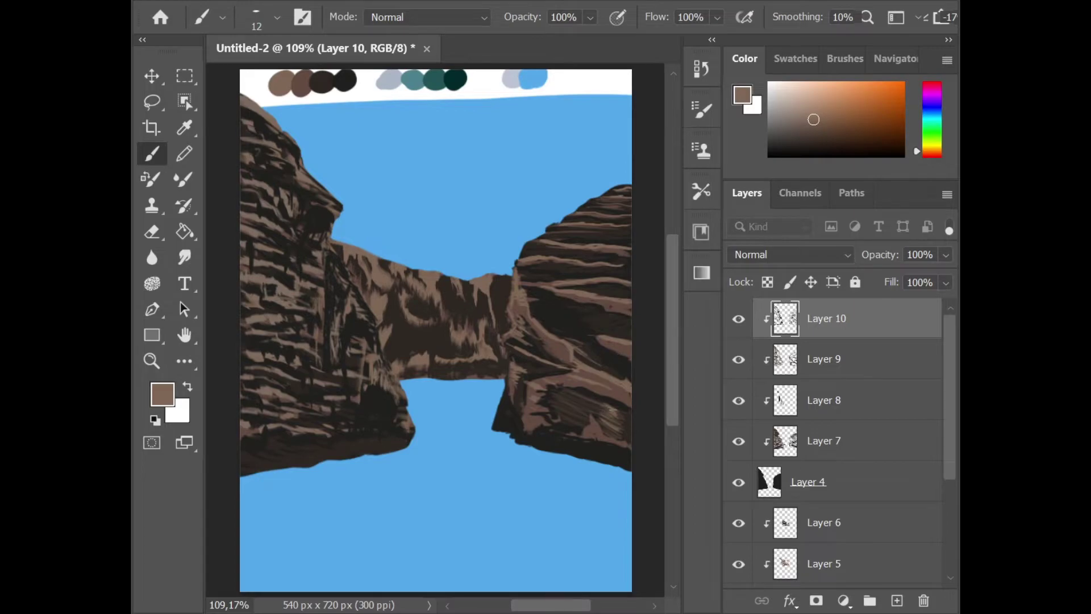
alt+click(552, 402)
right_click(591, 401)
key(Escape)
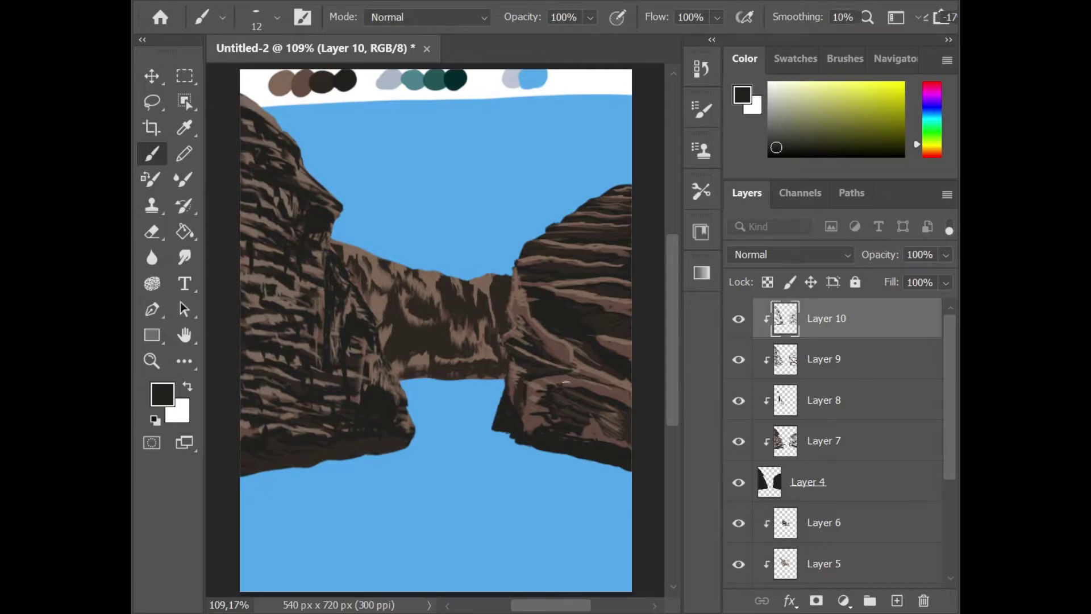
drag(628, 404, 550, 387)
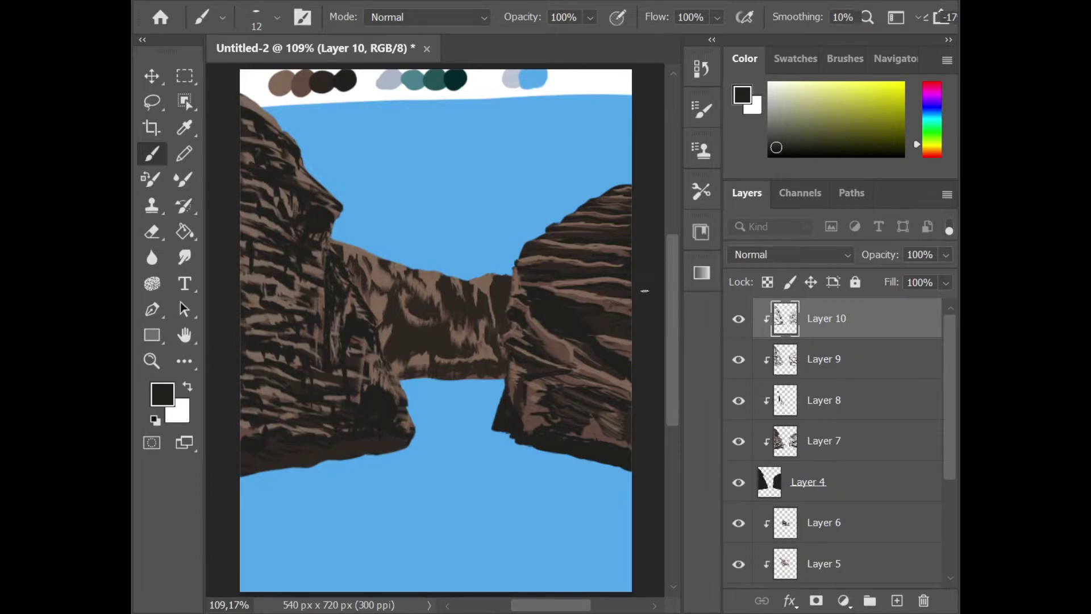
click(823, 522)
On a new layer above Layer 6, paint dark brown arch streaks and tidy them with a small eraser.
click(896, 600)
right_click(414, 301)
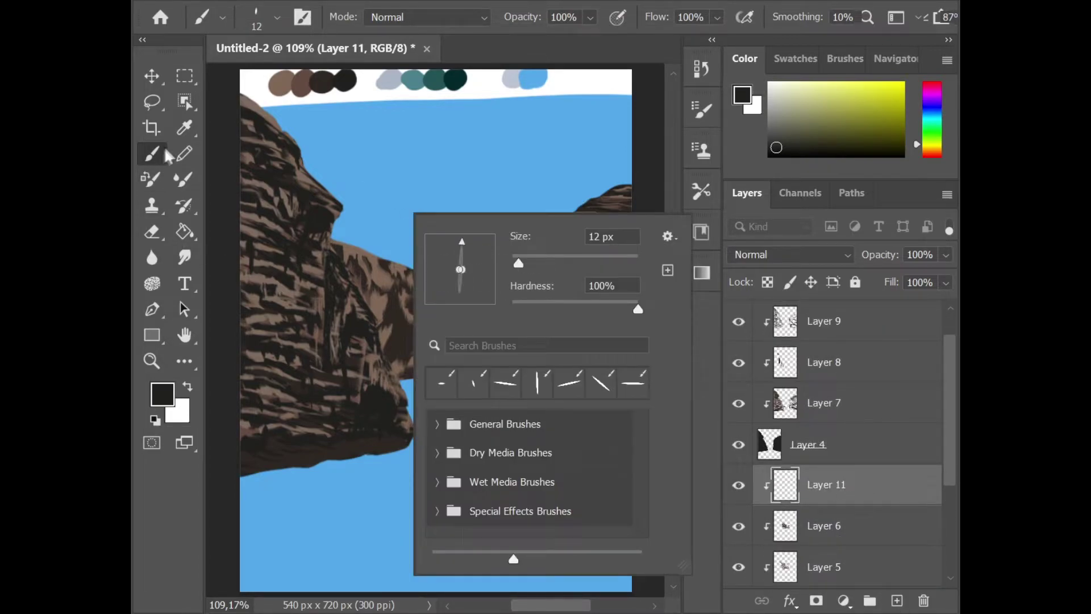
alt+click(472, 281)
scroll(823, 487, down, 3)
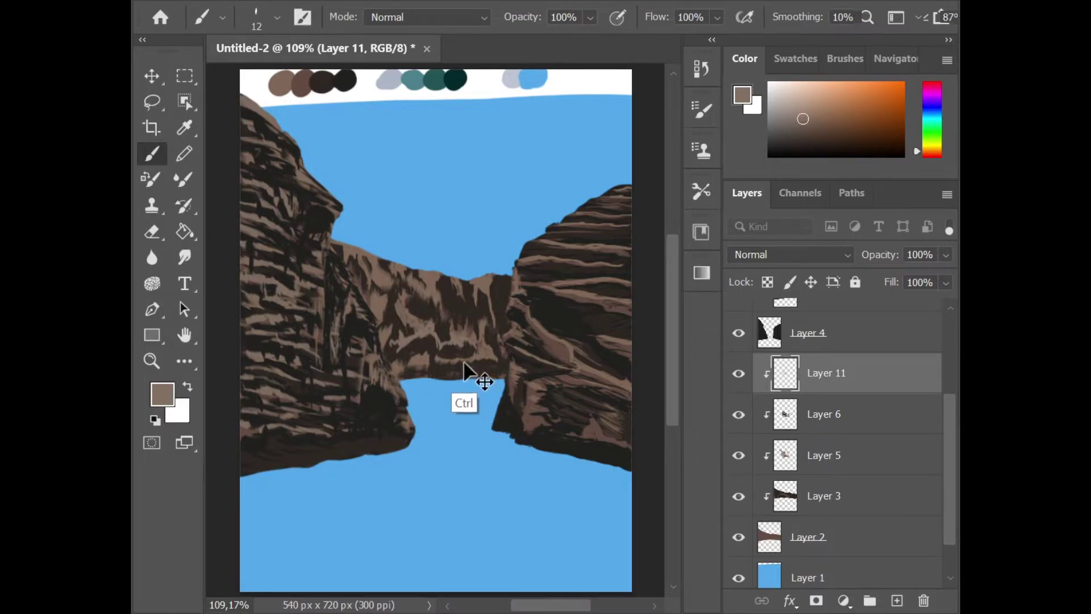
drag(426, 344, 399, 297)
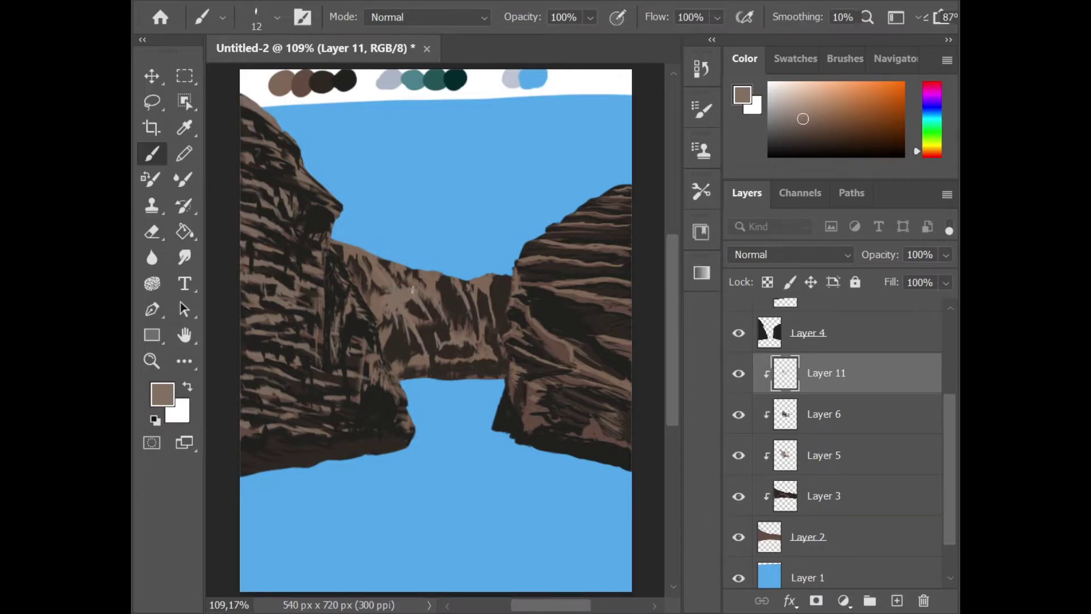
key(e)
right_click(442, 298)
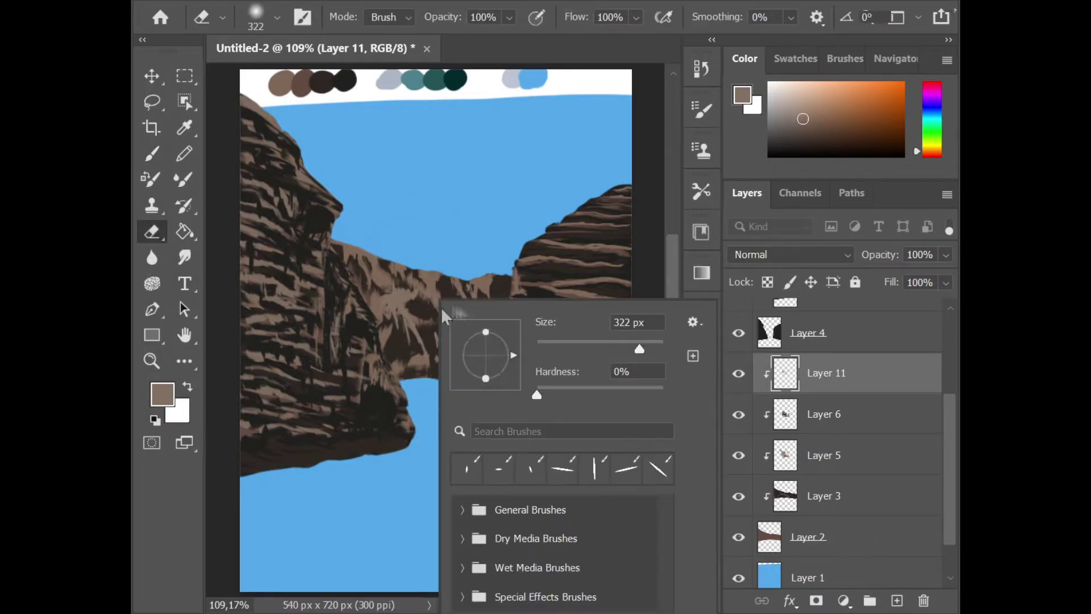
key(Return)
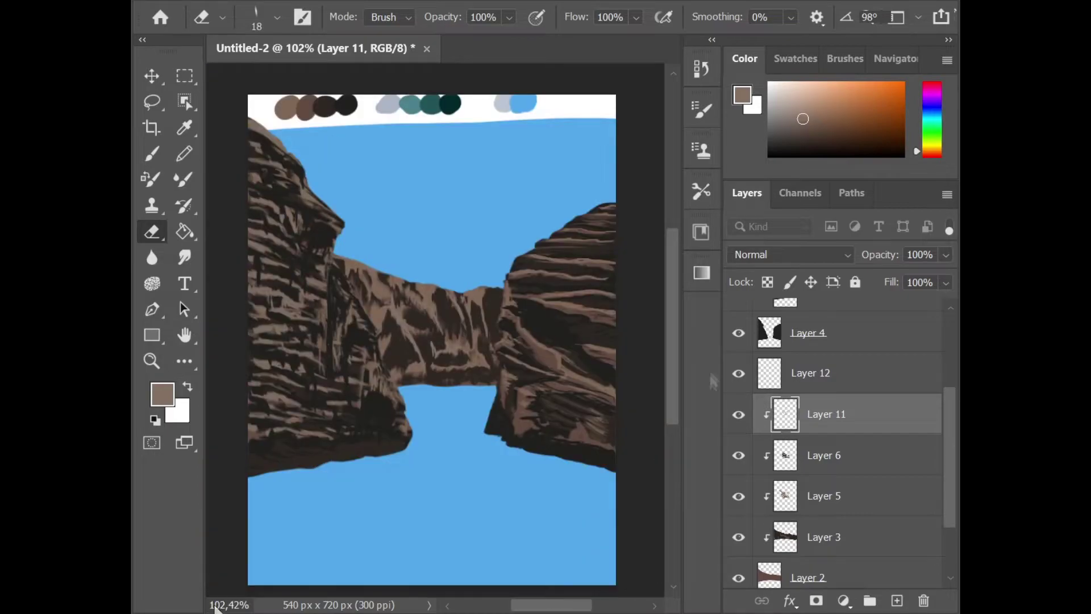
Pick pale blue-grey and add a new clipped layer for haze.
alt+click(504, 102)
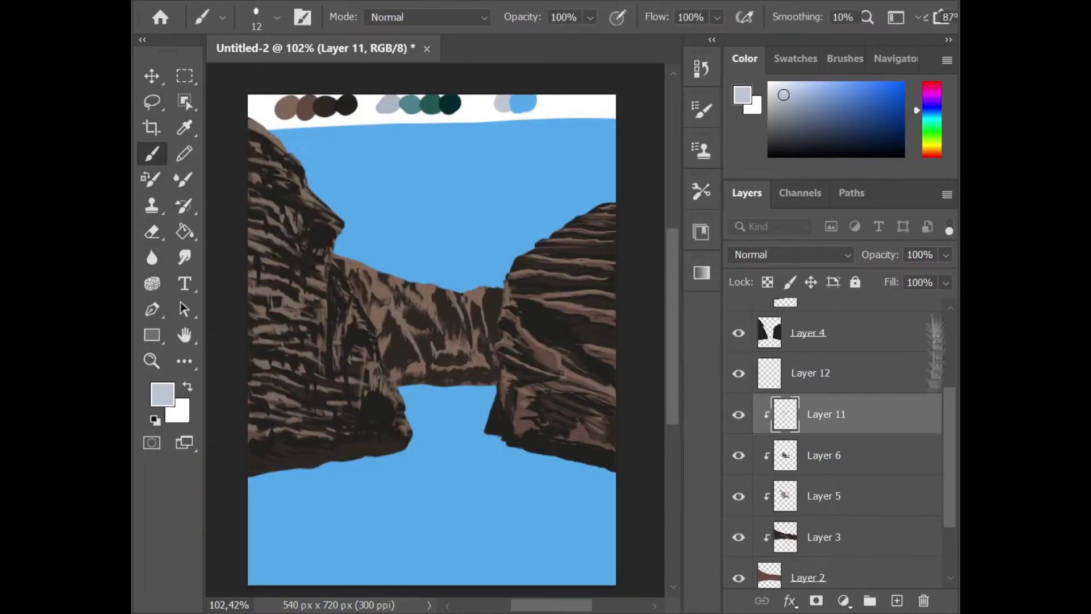
key(ctrl+shift+alt+n)
right_click(534, 346)
Paint pale blue-grey haze over the distant canyon wall and arch, raising Layer 13's fill to 26%.
drag(386, 358, 494, 352)
drag(363, 284, 483, 324)
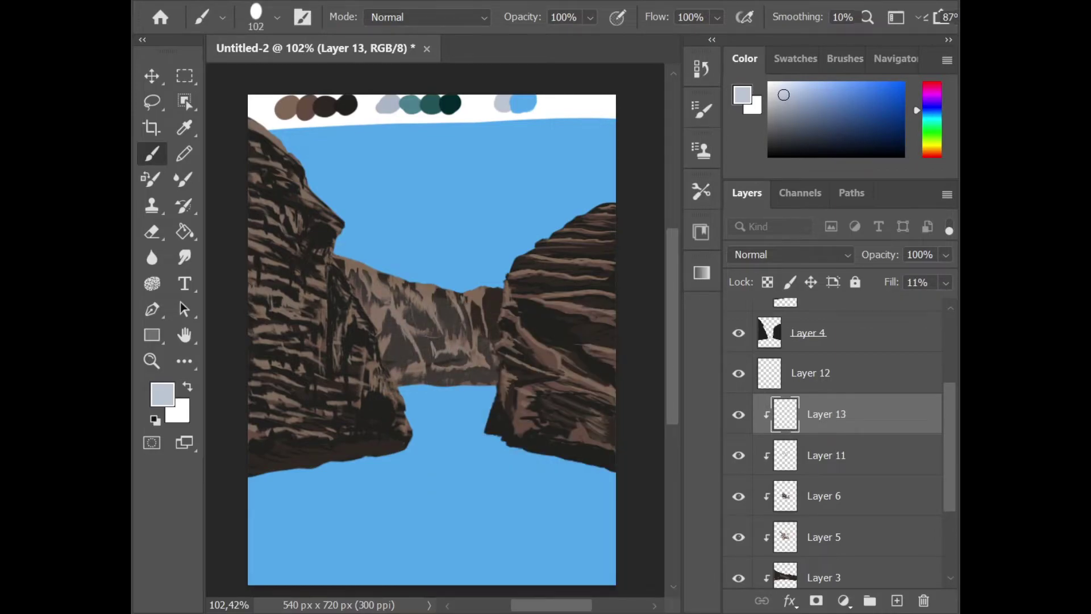
click(945, 282)
drag(857, 306, 873, 305)
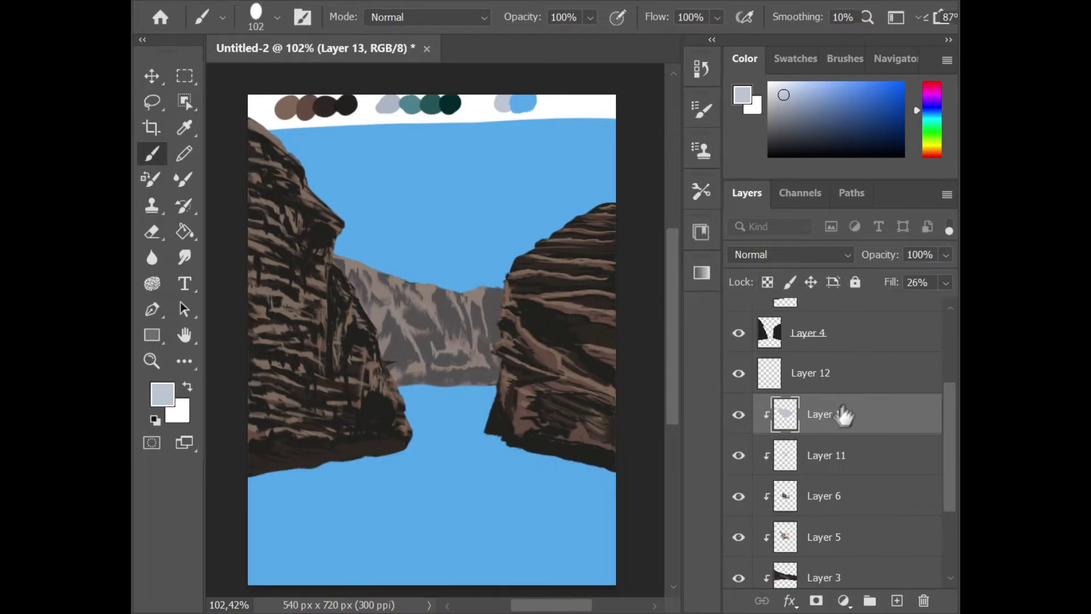
Replace the discarded clipped layer with a new Layer 14 above cliff Layer 10, at 3% fill.
key(ctrl+shift+alt+n)
mouse_move(946, 283)
mouse_down()
mouse_move(884, 293)
mouse_move(927, 304)
mouse_up()
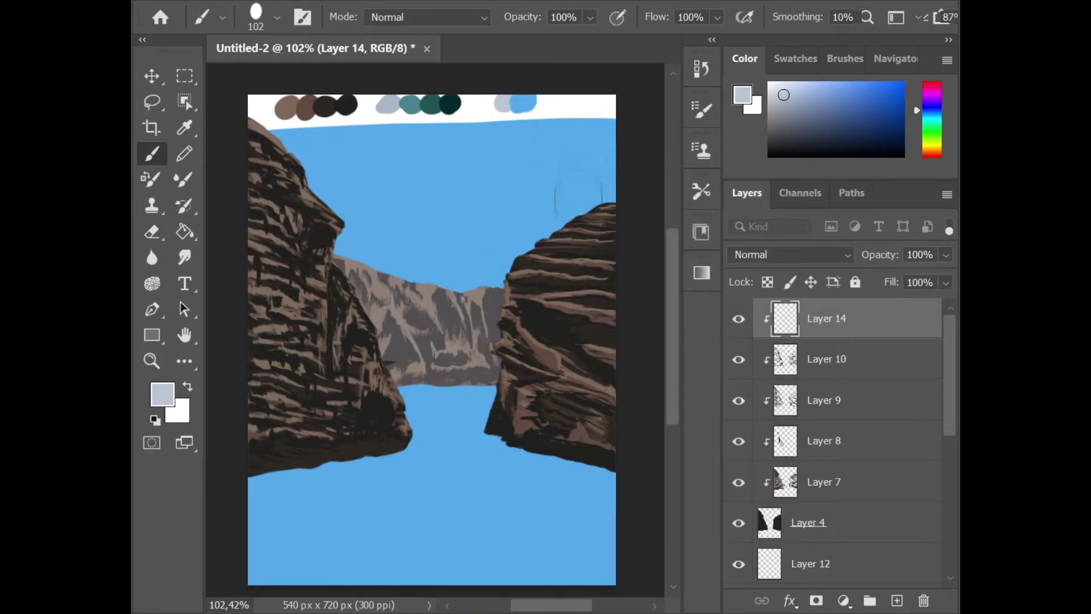
key(ctrl+z)
scroll(874, 479, down, 2)
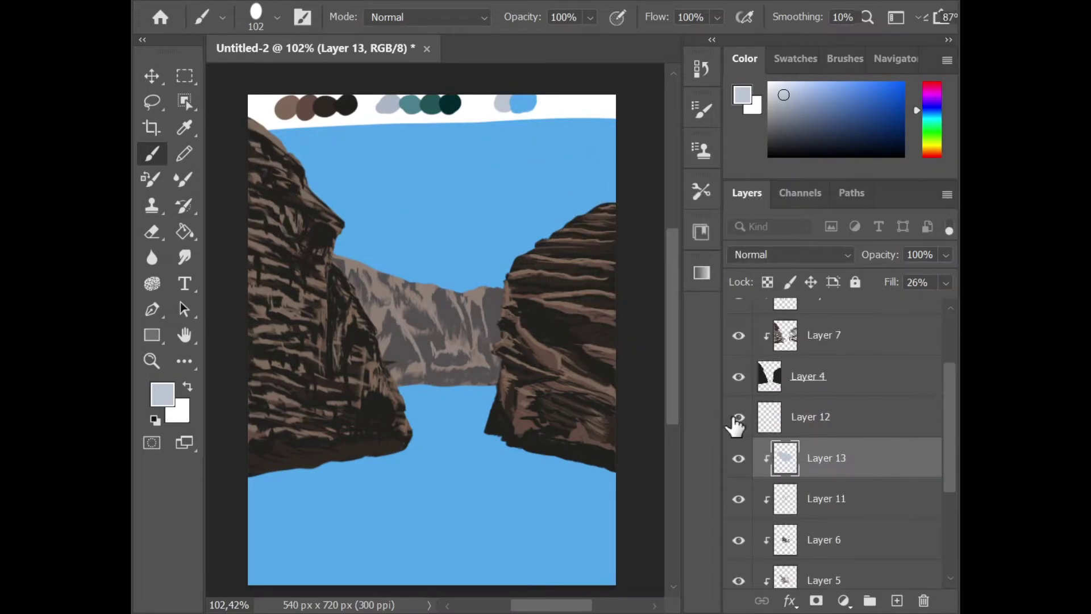
key(alt+period)
key(ctrl+shift+alt+n)
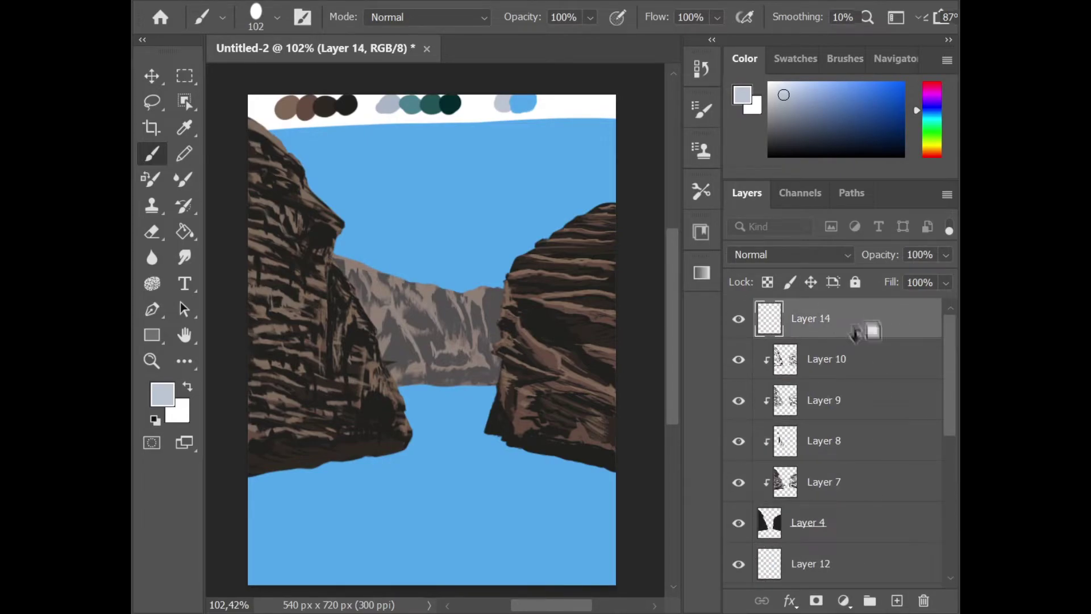
key(i)
key(b)
key(shift+0)
key(shift+3)
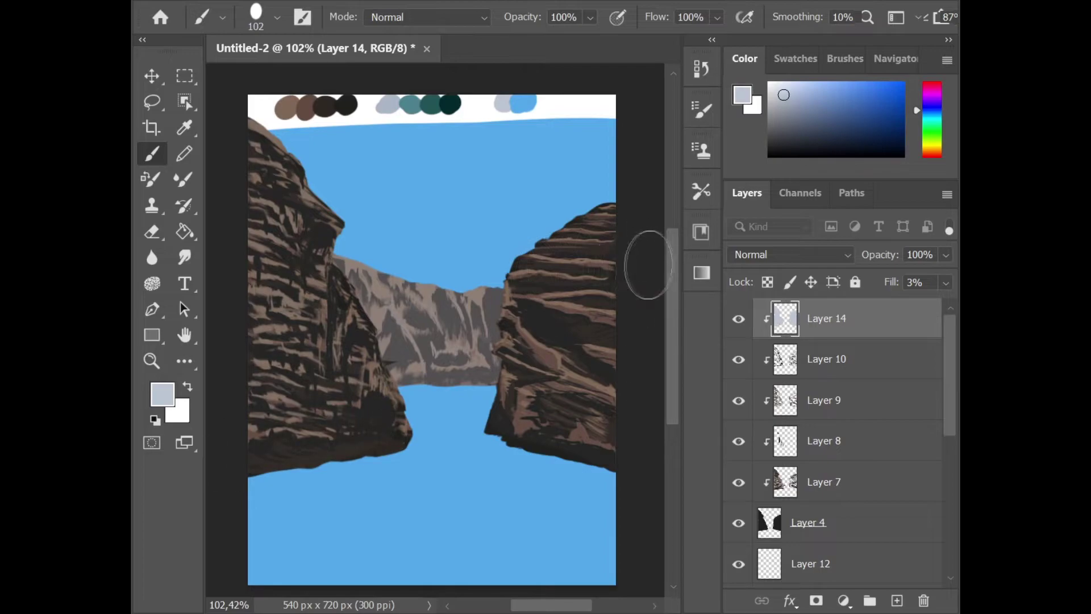
On new Layer 15, sample dark teal and paint a long teal stroke across the water.
key(ctrl+shift+alt+n)
key(i)
click(433, 104)
key(b)
drag(253, 480, 338, 477)
key(ctrl+z)
drag(253, 494, 420, 426)
Move Layer 15 below the cliff layers and fill the river between the cliffs with teal.
drag(857, 322, 857, 571)
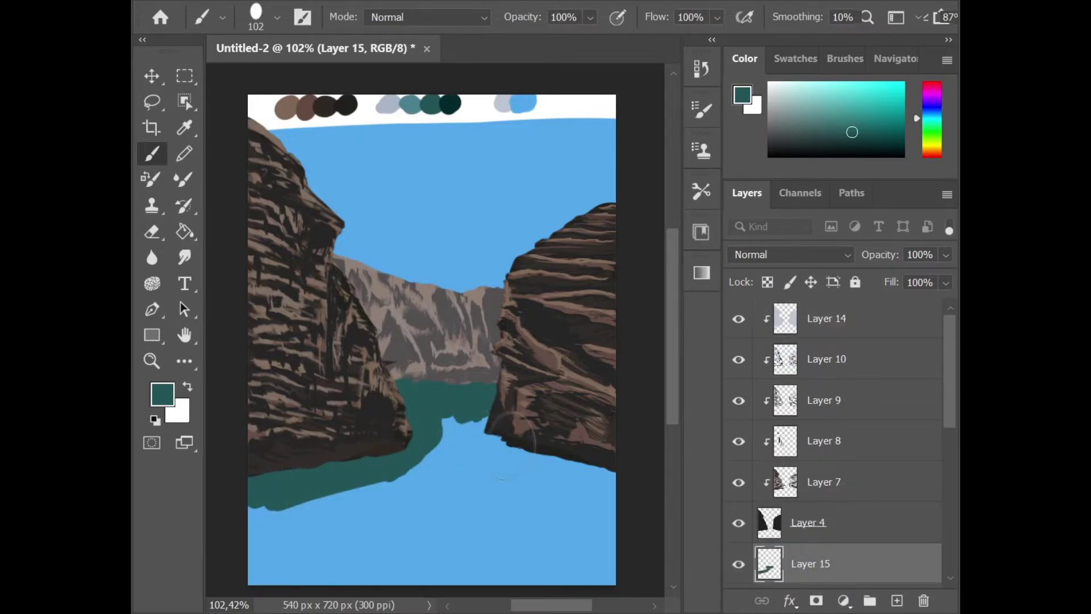
key(ctrl+z)
drag(398, 392, 415, 378)
key(ctrl+z)
drag(852, 562, 946, 432)
mouse_move(255, 511)
mouse_down()
mouse_move(364, 477)
mouse_move(432, 415)
mouse_move(489, 397)
mouse_move(272, 563)
mouse_move(602, 562)
mouse_up()
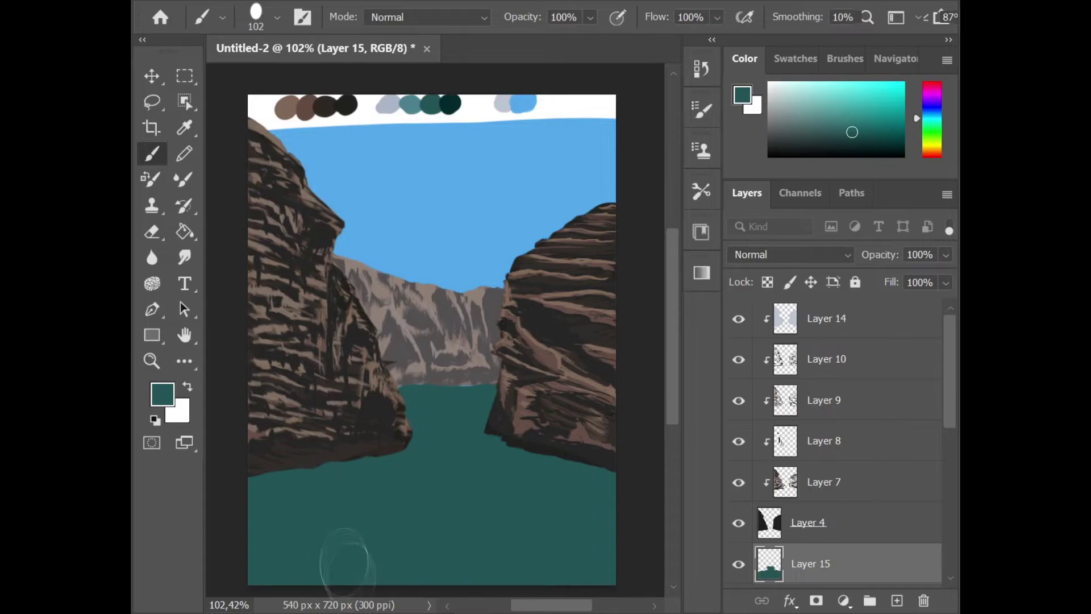
Add Layer 16 clipped to the river and save the painting as Untitled-2.psd.
click(896, 601)
scroll(852, 511, down, 2)
alt+click(852, 420)
key(ctrl+s)
click(599, 504)
key(Return)
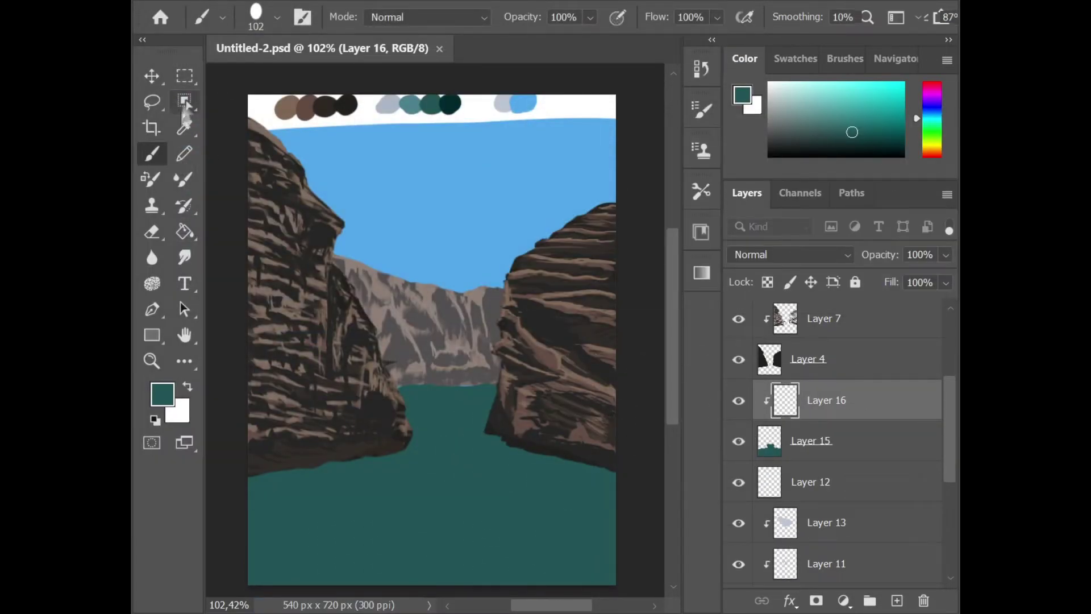
Switch to a smaller textured brush preset with increased spacing.
key(period)
key(F5)
right_click(503, 261)
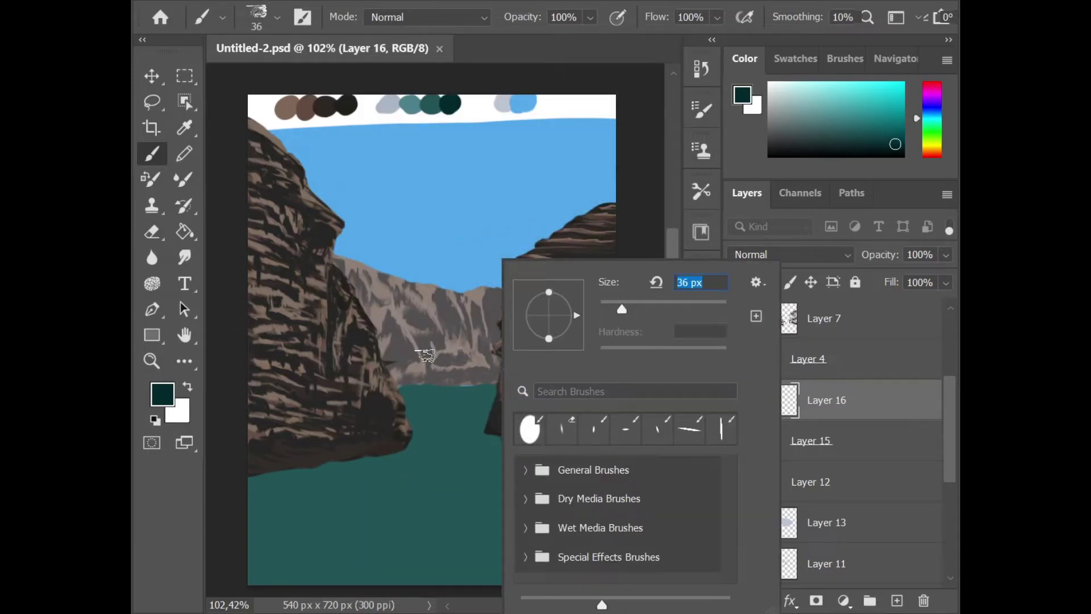
key(comma)
key(F5)
click(535, 194)
click(503, 164)
key(F5)
Paint dark teal textured reflection streaks across the lower water under both cliffs.
drag(346, 471, 418, 531)
drag(378, 497, 392, 466)
mouse_move(318, 483)
mouse_down()
mouse_move(318, 563)
mouse_move(267, 563)
mouse_up()
drag(341, 546, 460, 539)
key(bracketleft)
key(bracketleft)
key(bracketleft)
drag(352, 580, 495, 571)
mouse_move(500, 438)
mouse_down()
mouse_move(511, 500)
mouse_move(580, 475)
mouse_move(505, 440)
mouse_up()
mouse_move(403, 455)
mouse_down()
mouse_move(270, 481)
mouse_move(323, 514)
mouse_up()
drag(489, 474, 506, 554)
Fade Layer 16 to 32% fill and add more dark reflections under the right cliff.
drag(946, 282, 886, 304)
key(F5)
key(F5)
right_click(494, 329)
drag(605, 370, 598, 370)
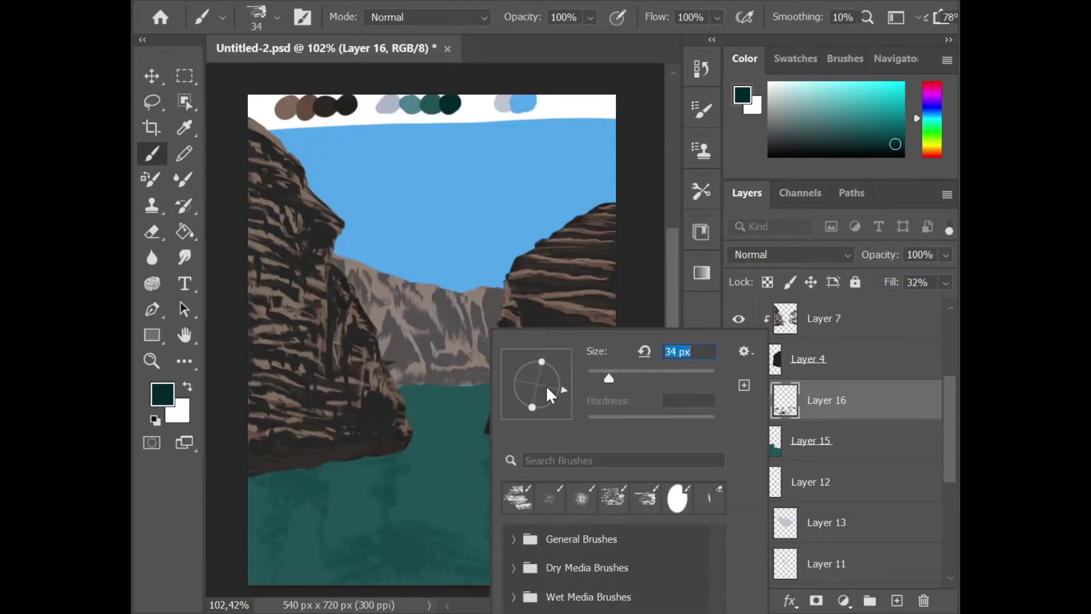
key(Return)
drag(332, 534, 375, 539)
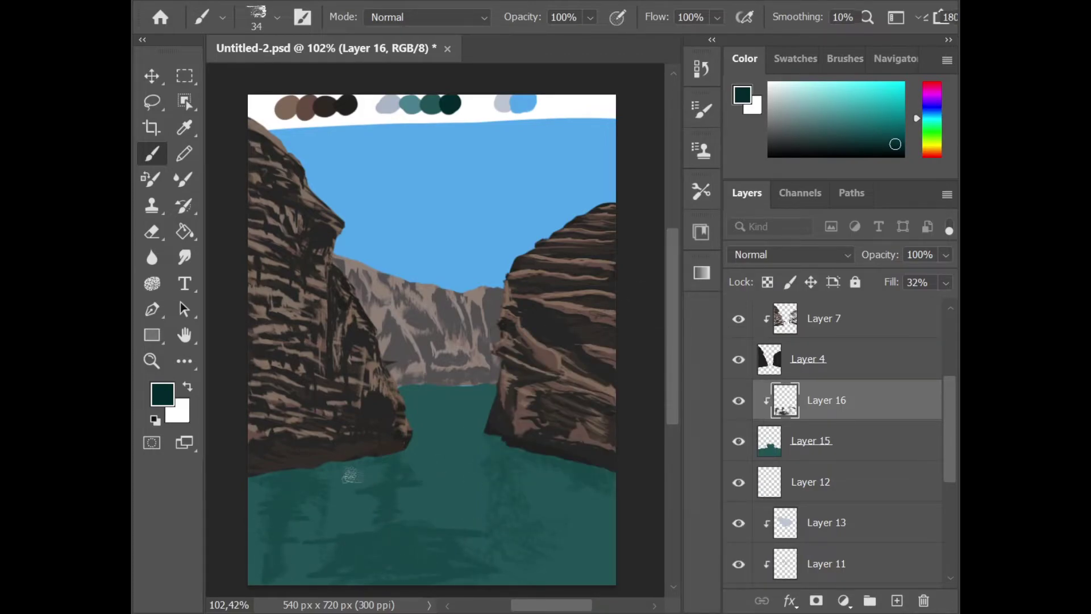
drag(571, 503, 596, 498)
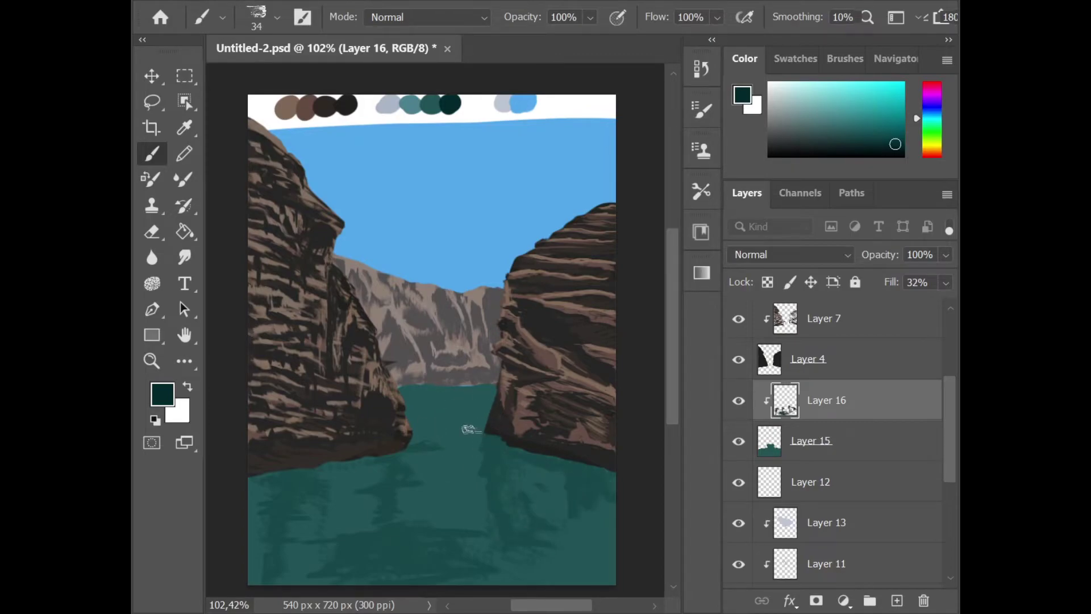
scroll(916, 411, down, 1)
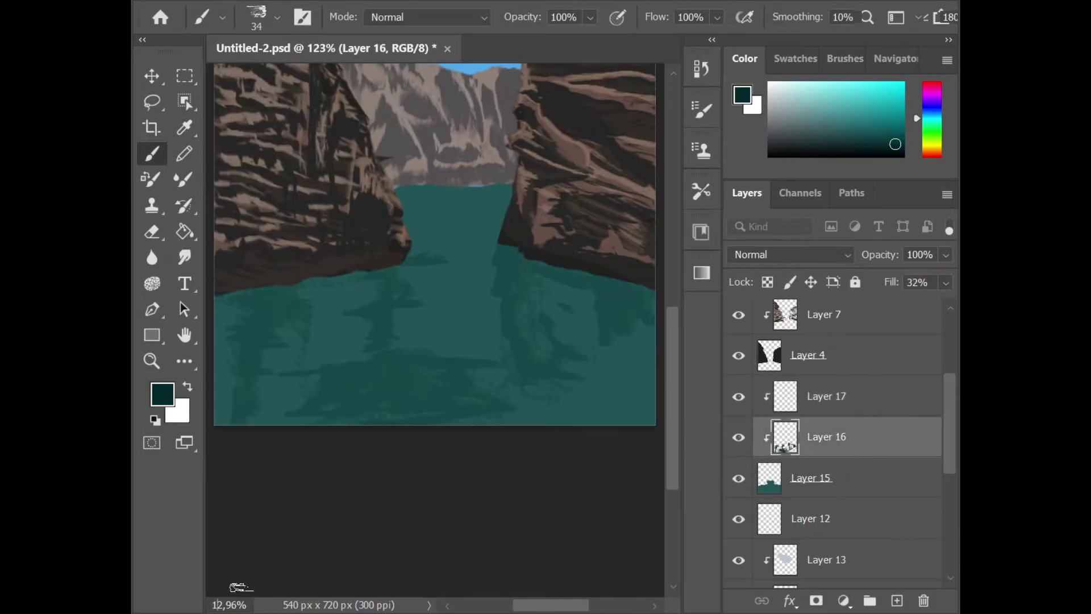
On the empty Layer 17, paint light grey-blue ripple strokes across the water and canyon gap.
text(0)
key(Return)
click(869, 398)
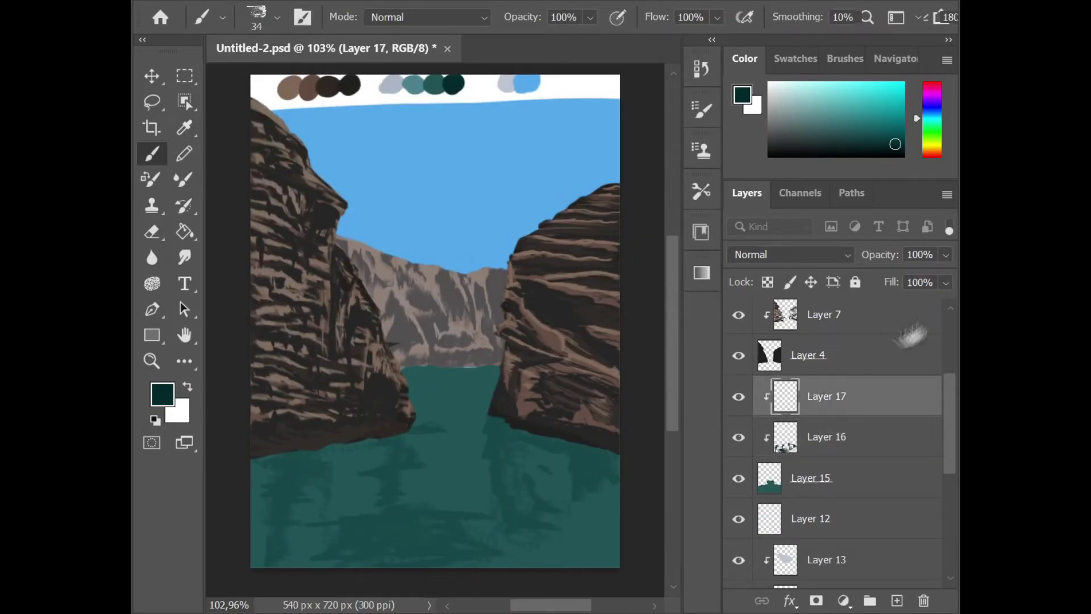
alt+click(389, 85)
mouse_move(347, 493)
mouse_down()
mouse_move(506, 480)
mouse_move(356, 498)
mouse_up()
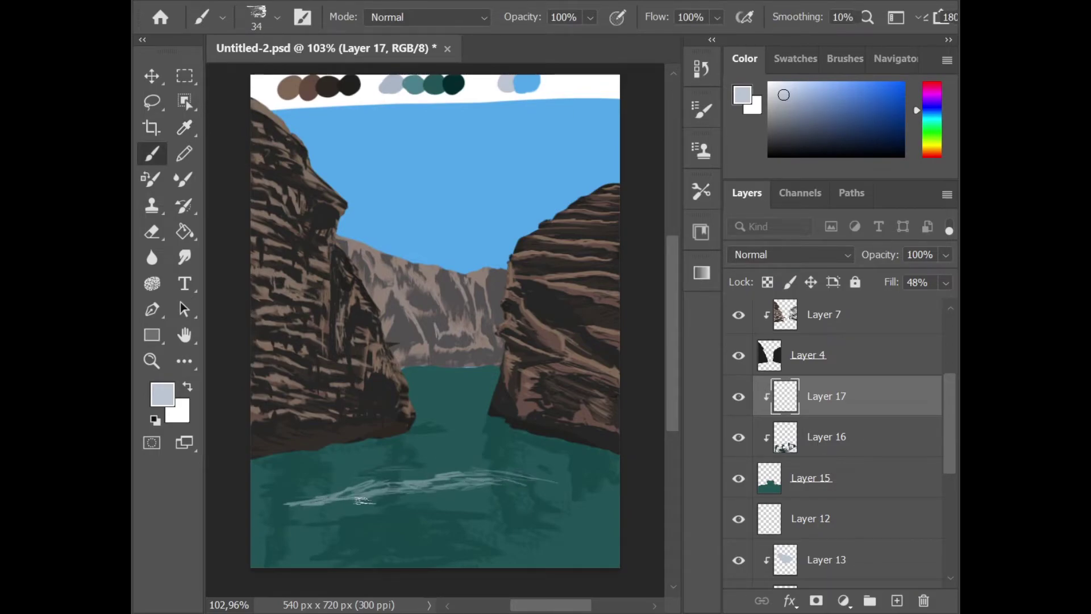
drag(424, 405, 463, 434)
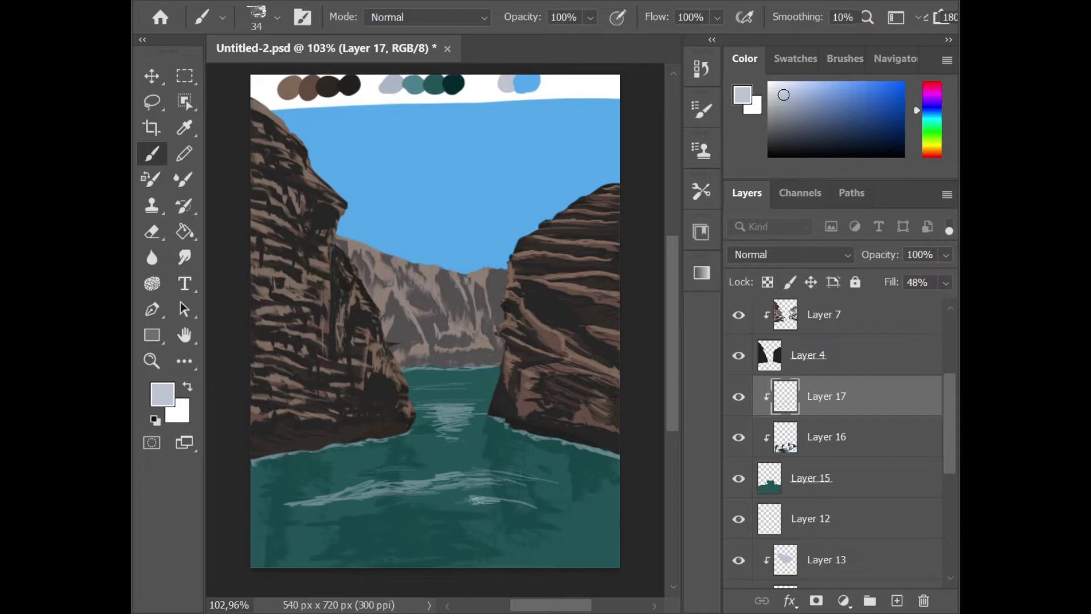
Set the ripple layer's fill to 57%, then add Layer 18 with near-white for wave crests.
drag(897, 304, 876, 304)
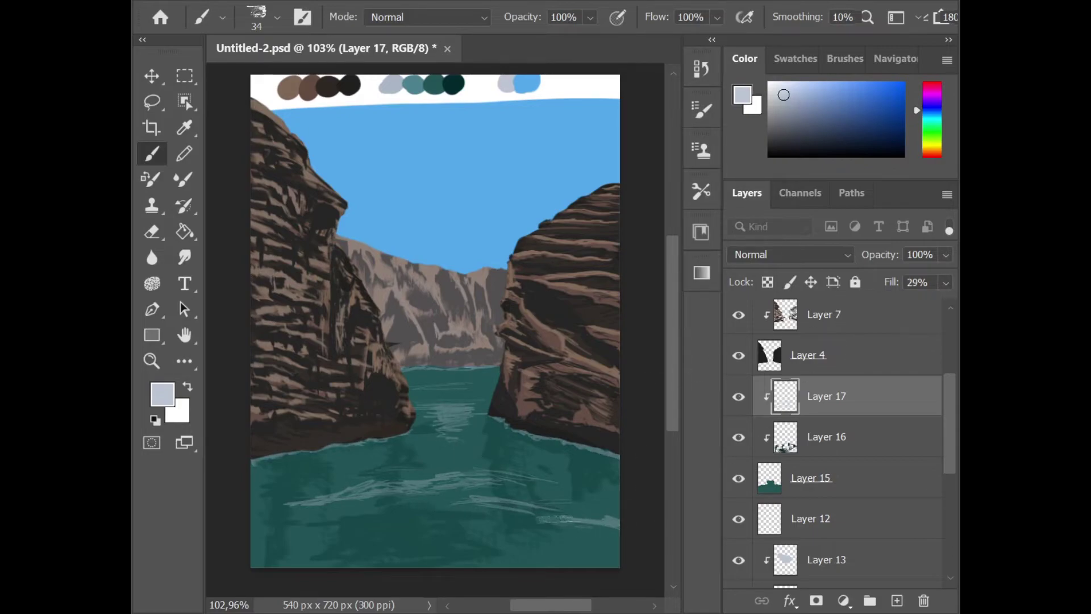
right_click(422, 551)
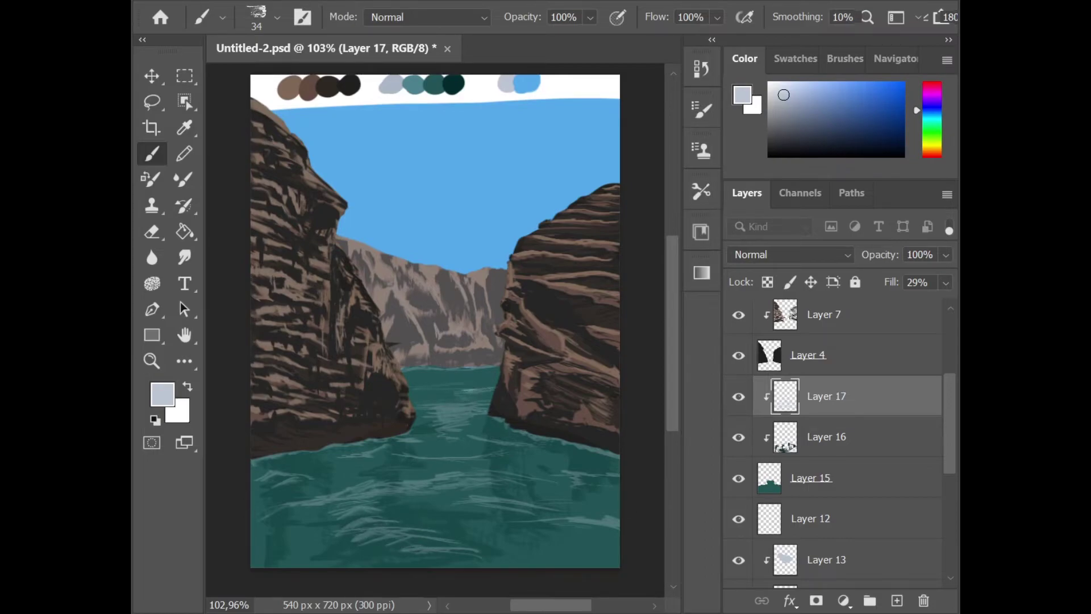
click(946, 282)
drag(860, 301, 909, 315)
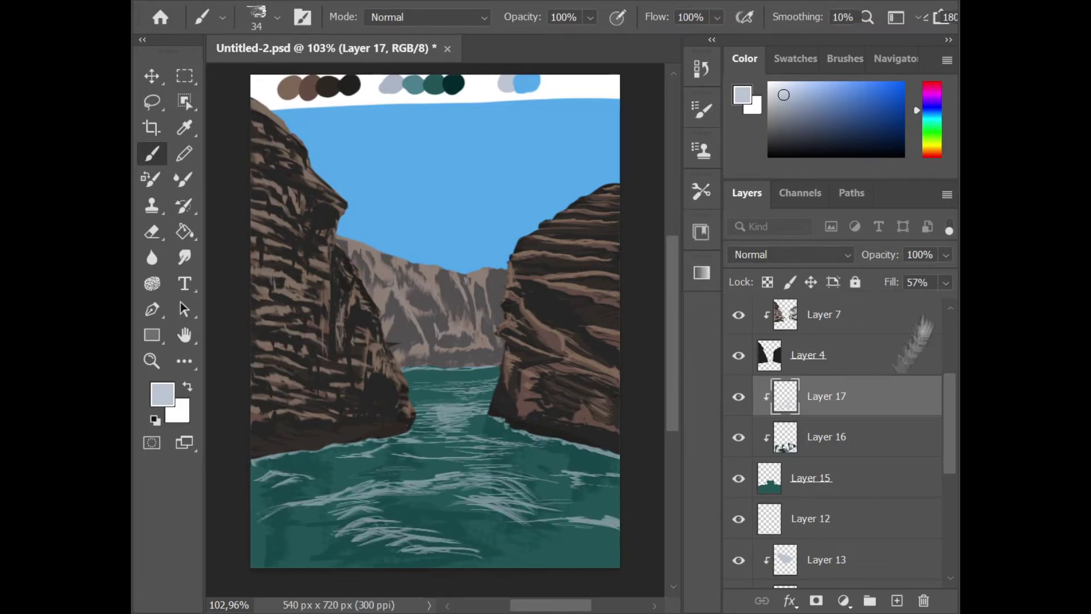
key(ctrl+shift+alt+n)
click(772, 87)
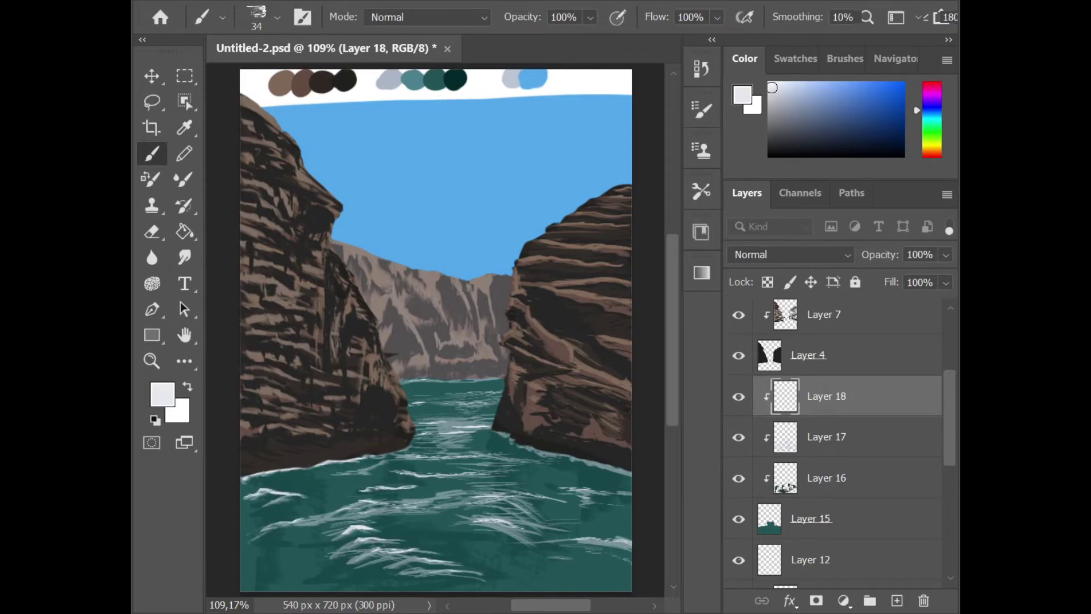
Erase and touch up the water strokes on Layers 17, 18 and 16.
key(alt+bracketleft)
key(e)
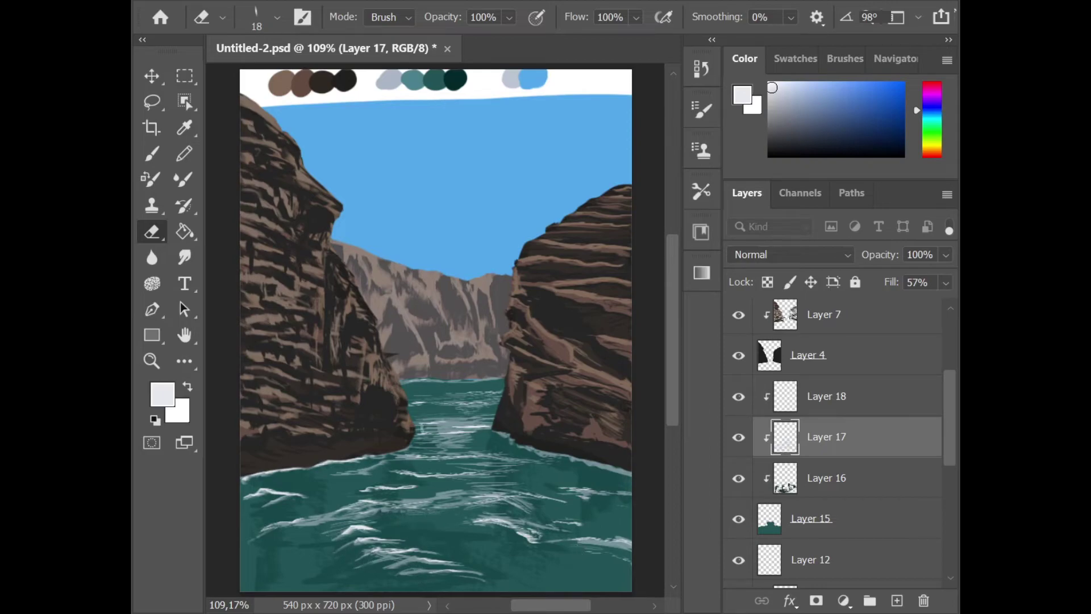
key(Right)
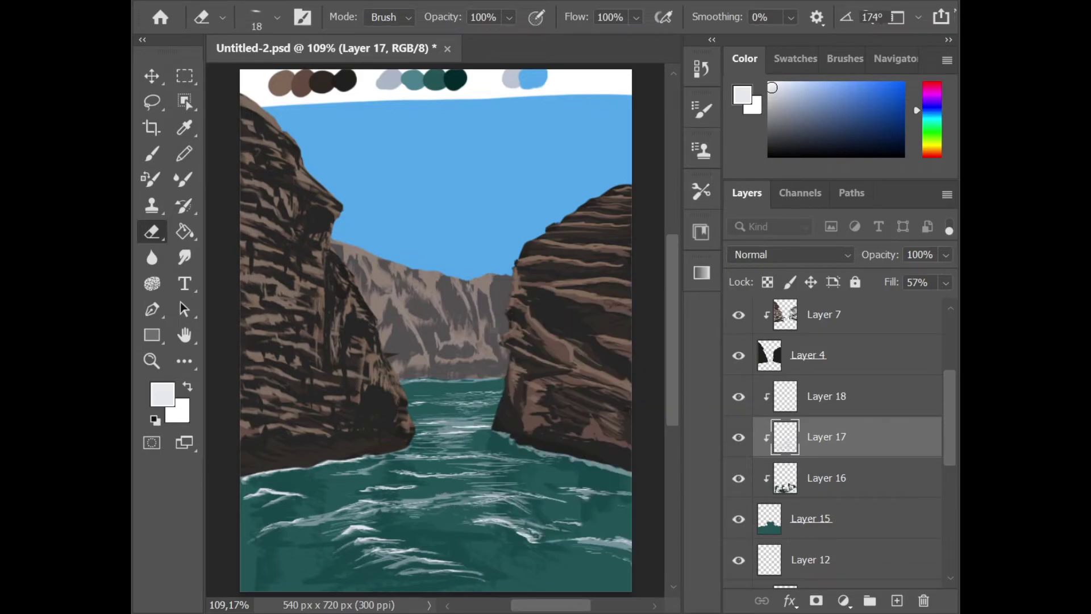
key(alt+bracketright)
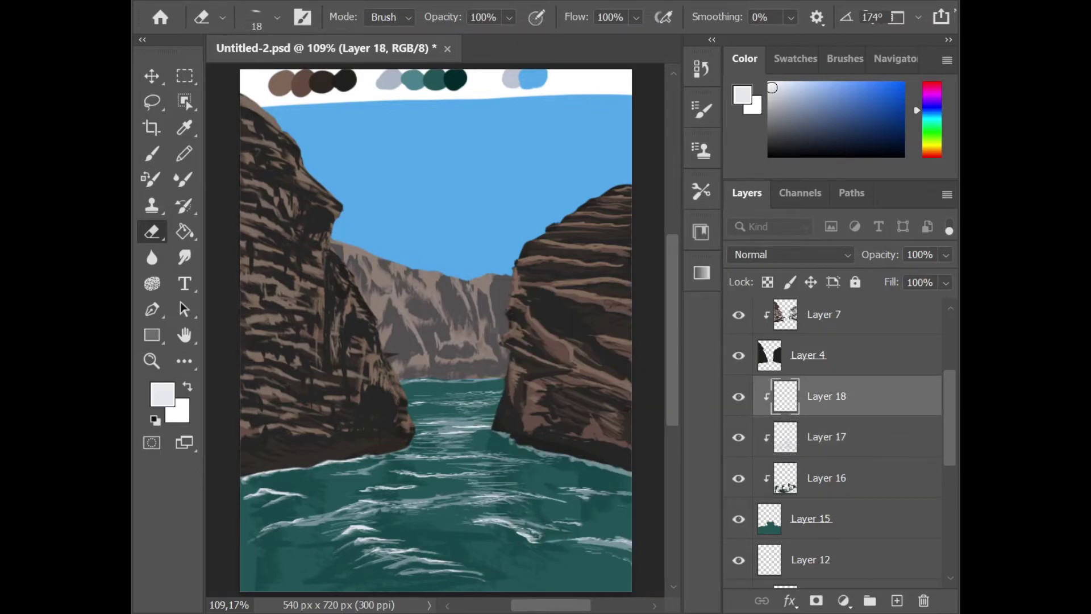
key(alt+bracketleft)
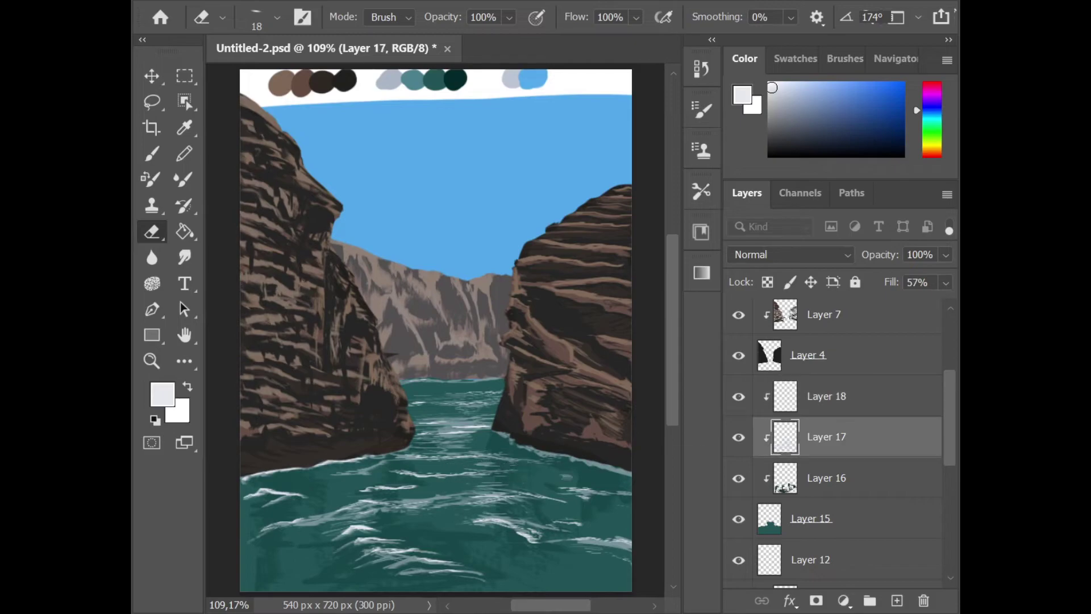
key(alt+bracketleft)
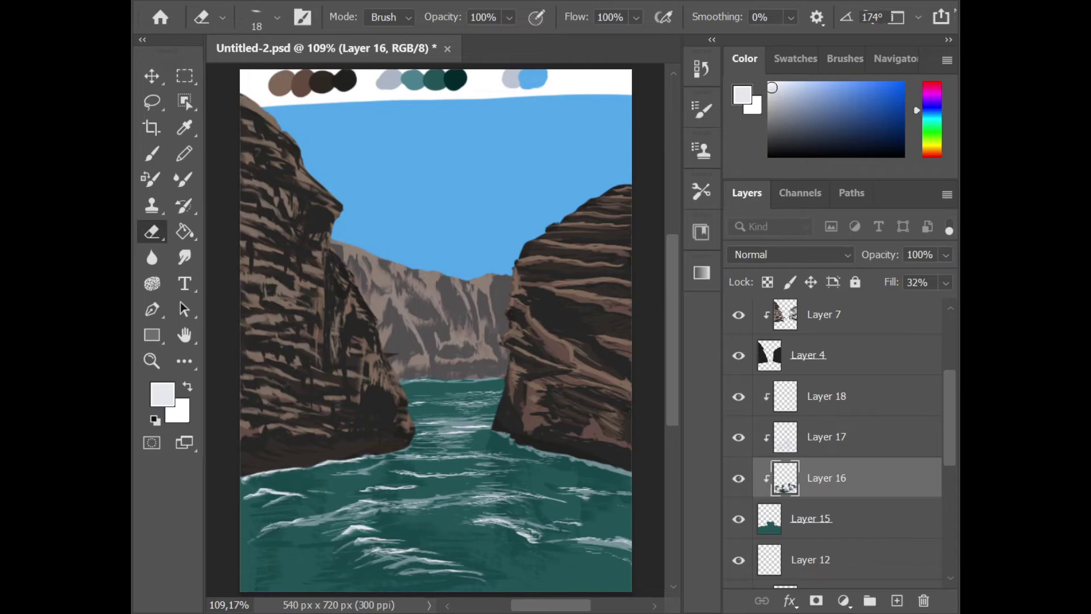
scroll(950, 407, up, 1)
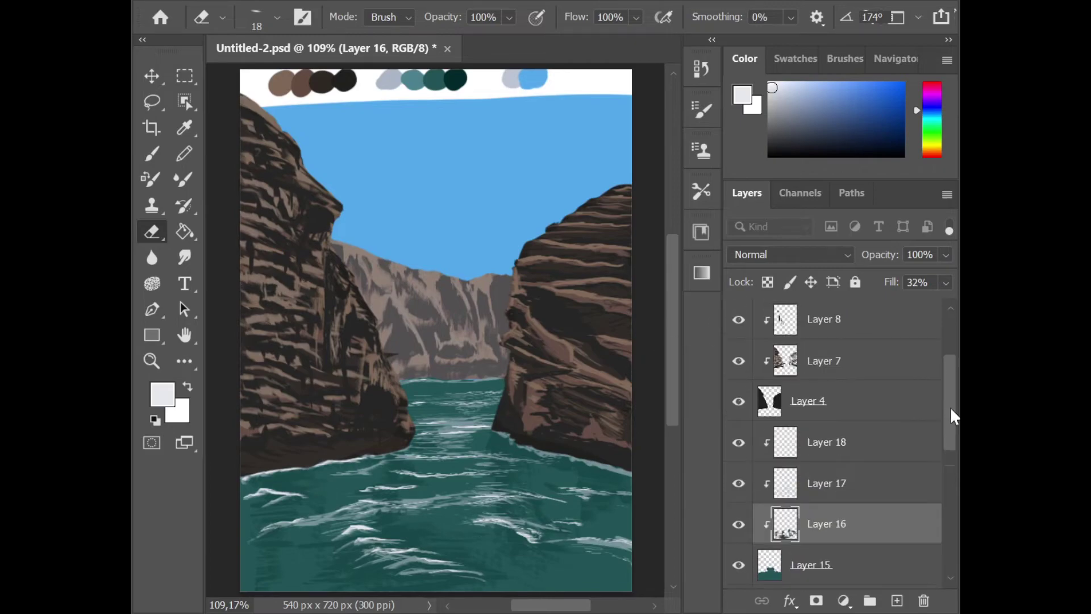
scroll(946, 417, down, 1)
Add an unclipped Layer 19 above the water, with 30% fill and the brush active.
key(ctrl+shift+alt+n)
key(b)
key(shift+3)
key(shift+0)
Paint faint light-blue and grey-blue cloud strokes in the sky on Layer 19 at 18% fill.
drag(948, 400, 947, 413)
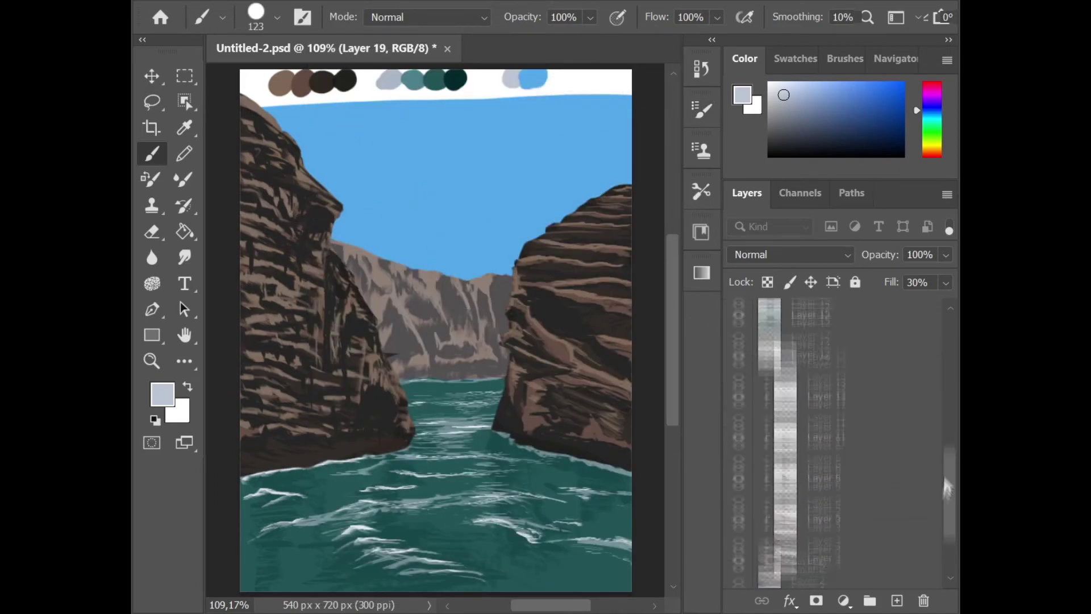
key(shift+9)
key(shift+1)
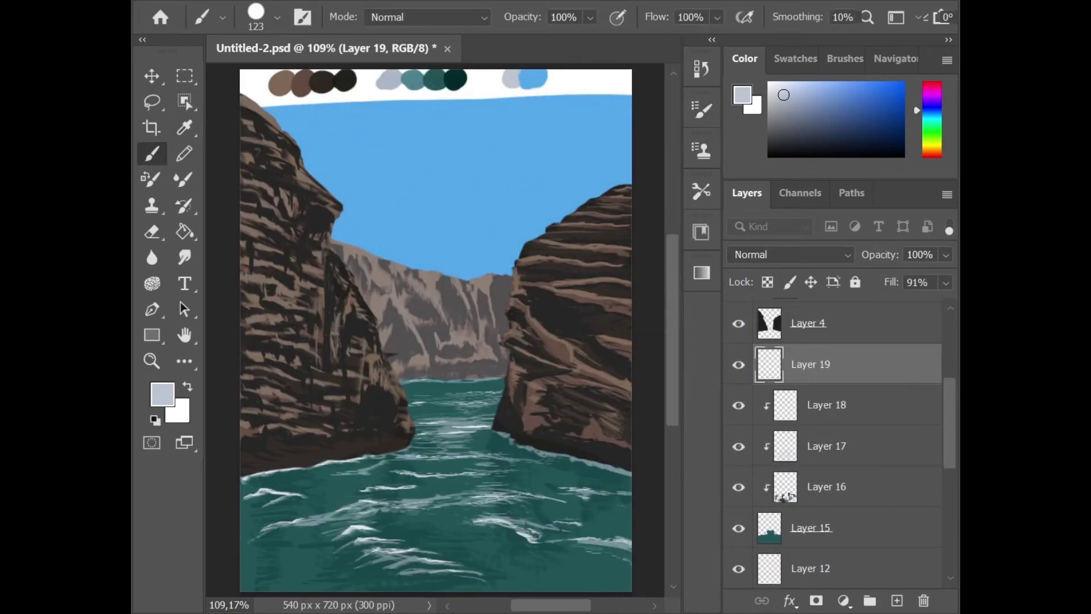
drag(431, 210, 489, 216)
key(shift+1)
key(shift+8)
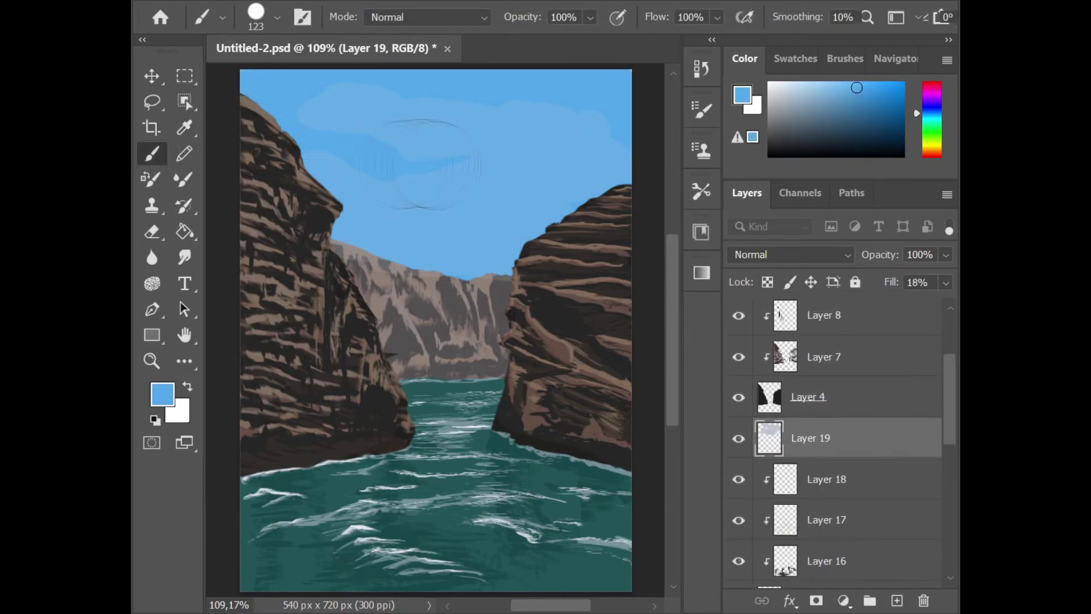
alt+click(443, 170)
drag(449, 171, 471, 174)
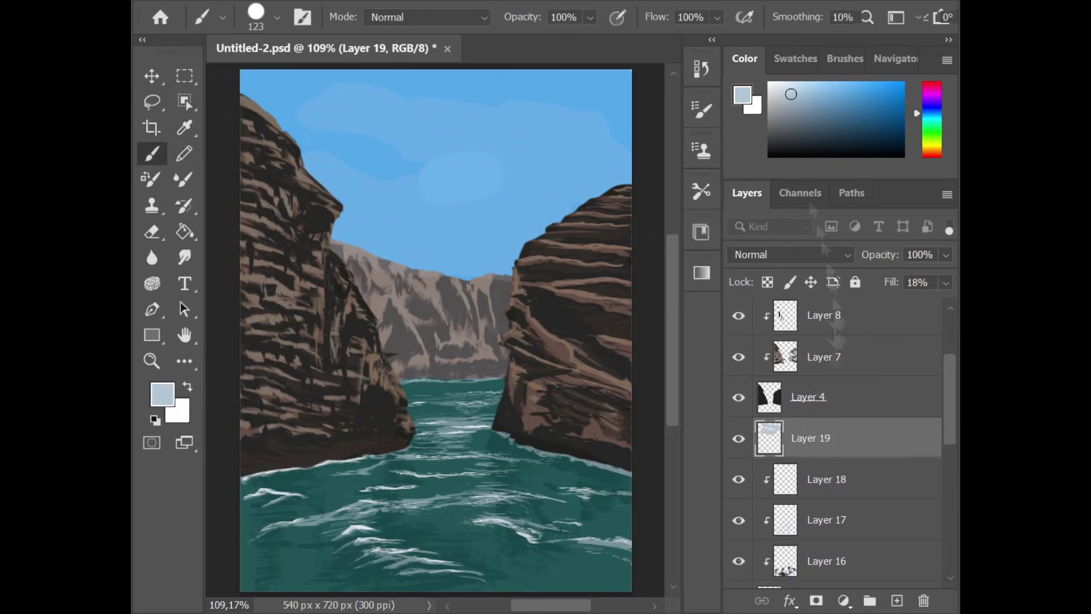
On another new layer, paint large light cloud shapes across the sky's top and middle.
click(896, 601)
drag(471, 170, 500, 238)
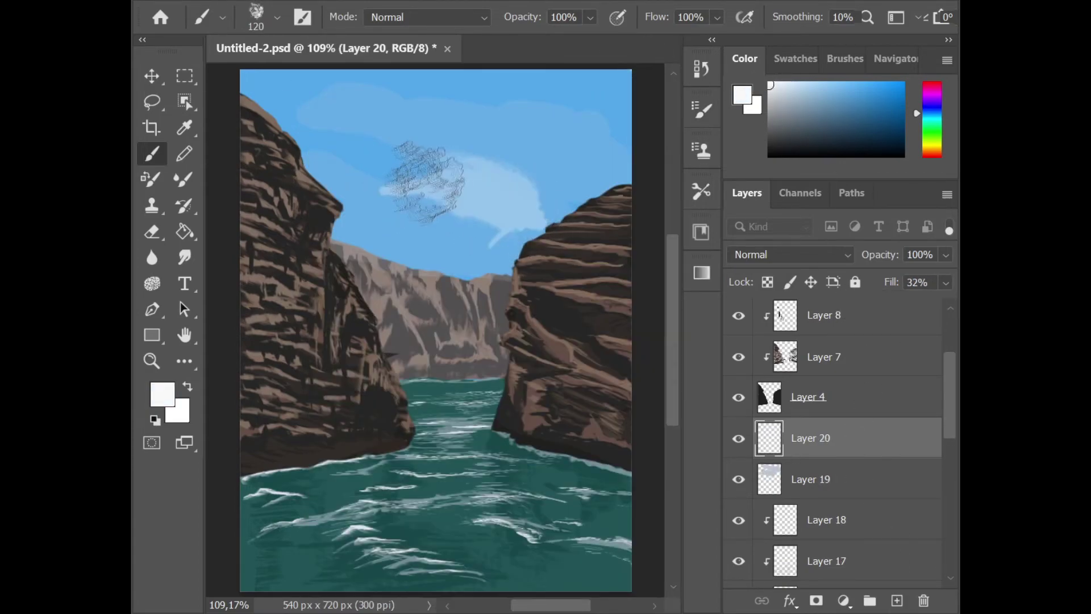
drag(426, 231, 365, 182)
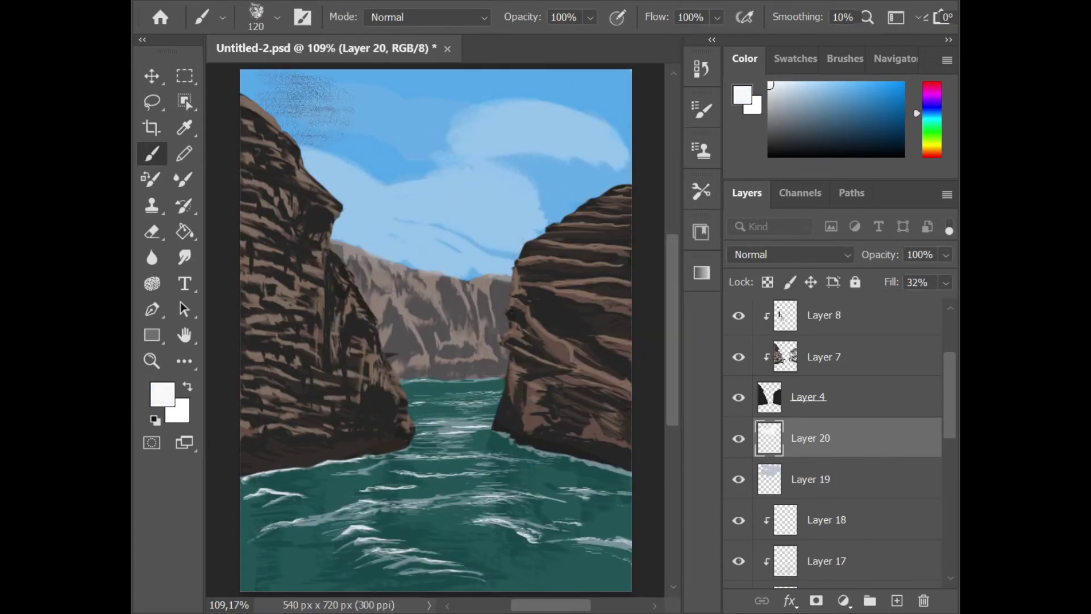
drag(369, 93, 523, 74)
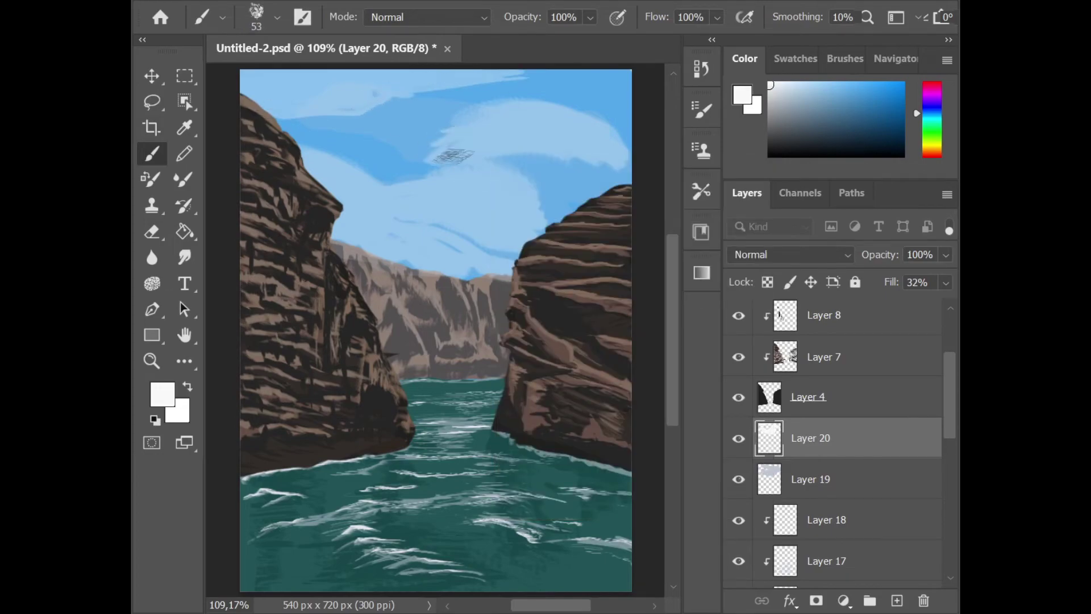
drag(568, 171, 647, 97)
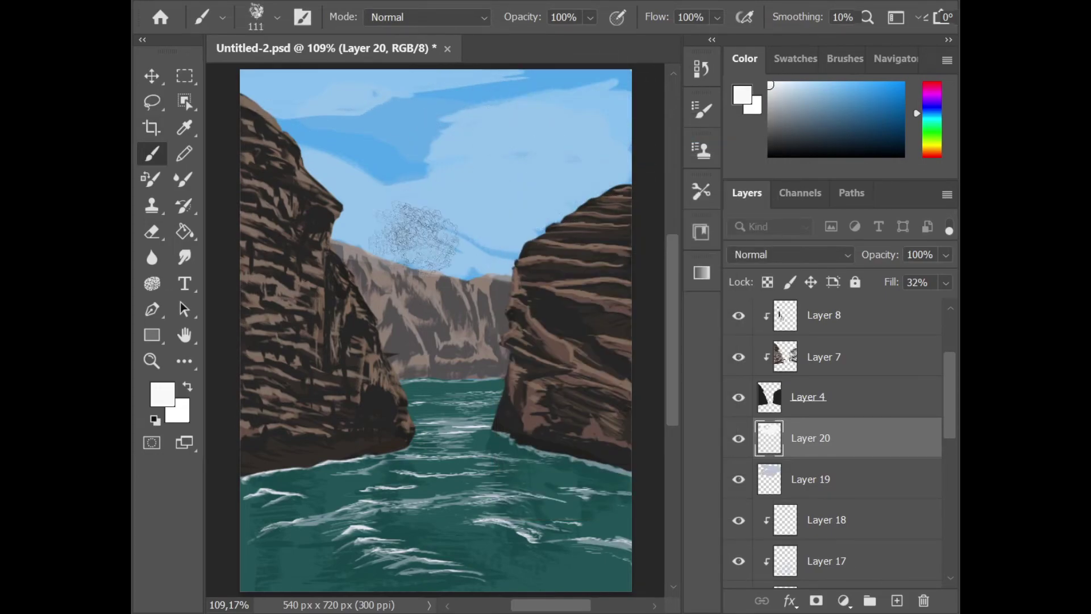
mouse_move(597, 142)
mouse_down()
mouse_move(473, 86)
mouse_move(398, 159)
mouse_up()
Cover the dark blue streaks with paler sky blue, and add Layer 22 at 42% fill.
key(ctrl+shift+alt+n)
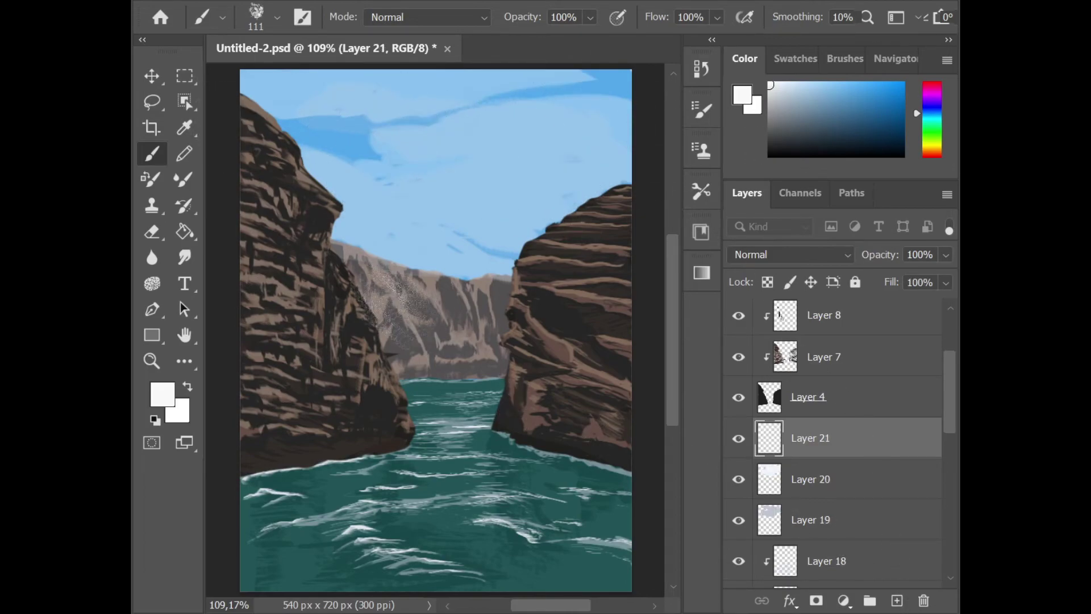
alt+click(352, 120)
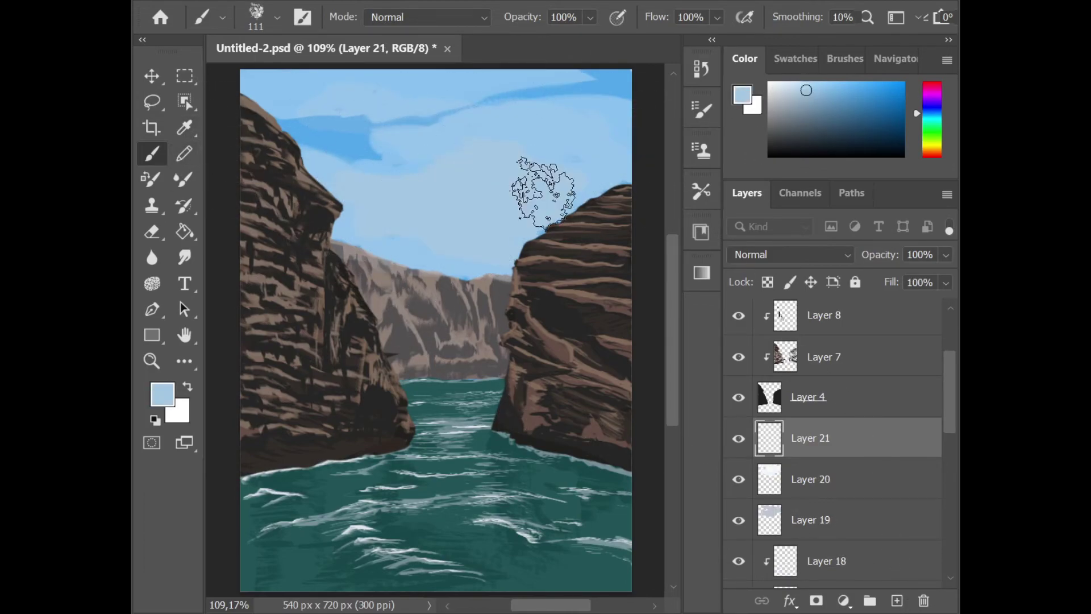
drag(542, 193, 319, 102)
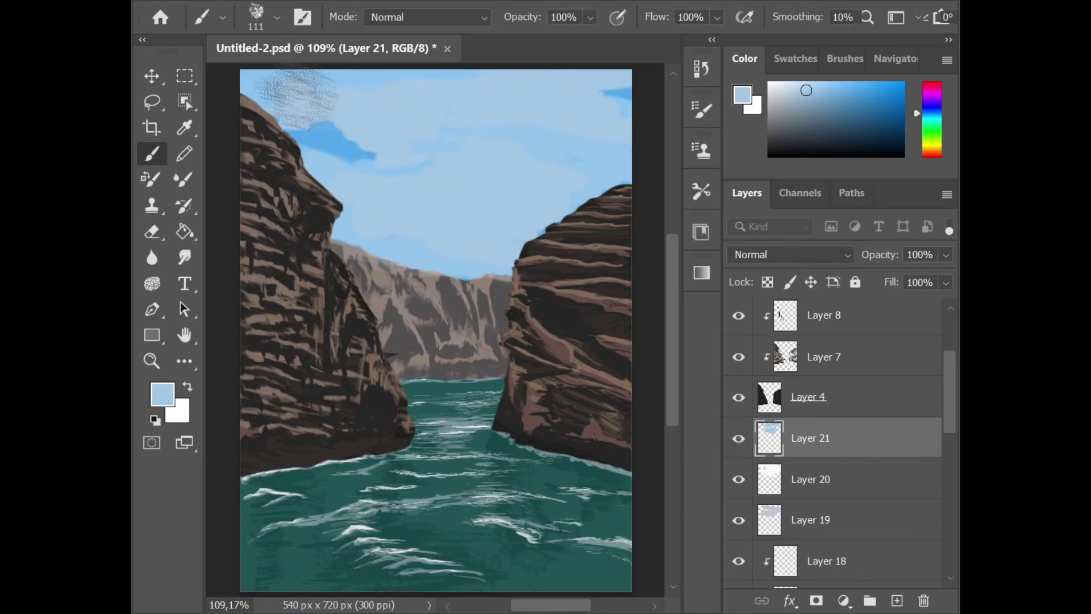
alt+click(494, 170)
key(bracketleft)
key(bracketleft)
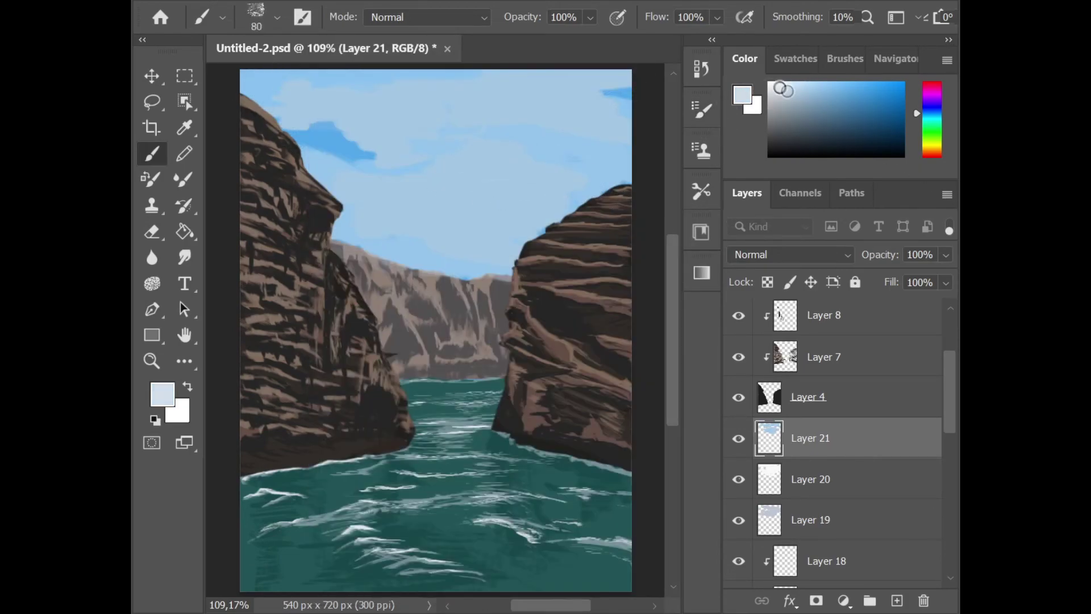
key(ctrl+shift+alt+n)
drag(514, 149, 423, 196)
drag(945, 282, 904, 301)
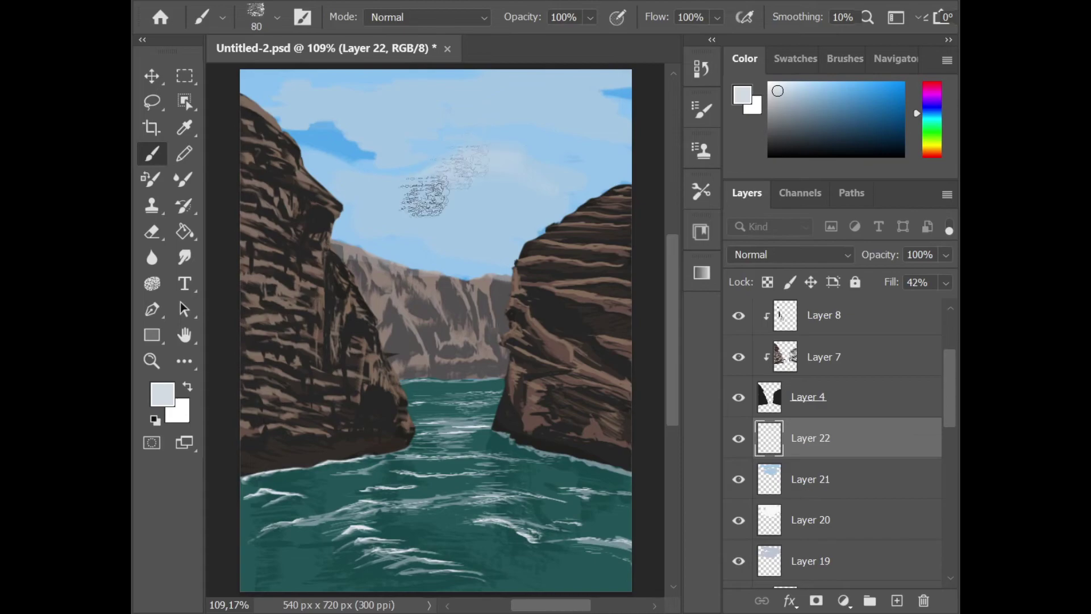
key(ctrl+z)
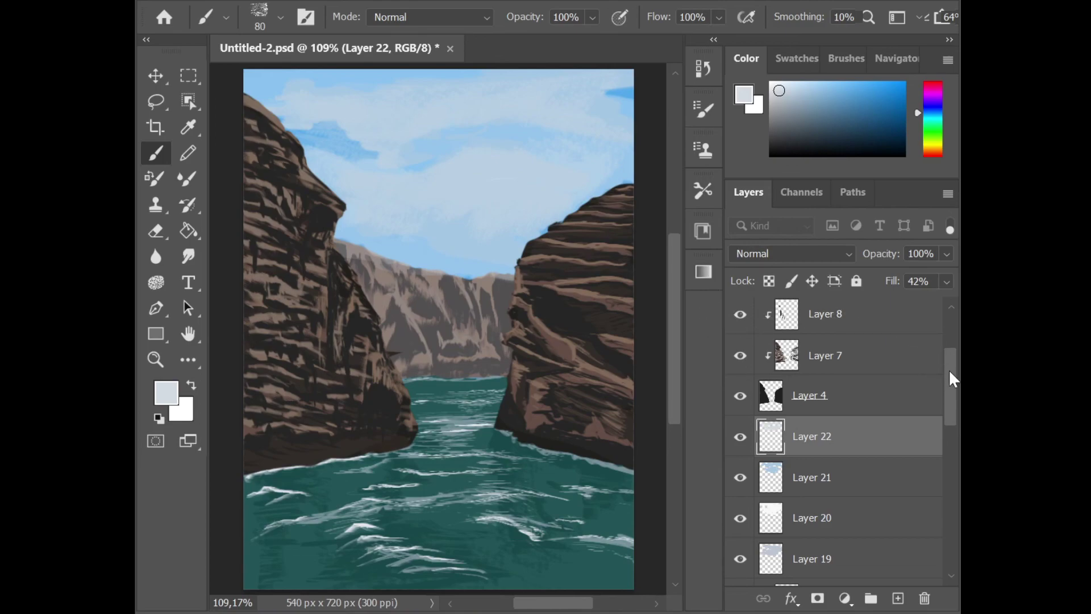
drag(953, 377, 956, 320)
click(839, 333)
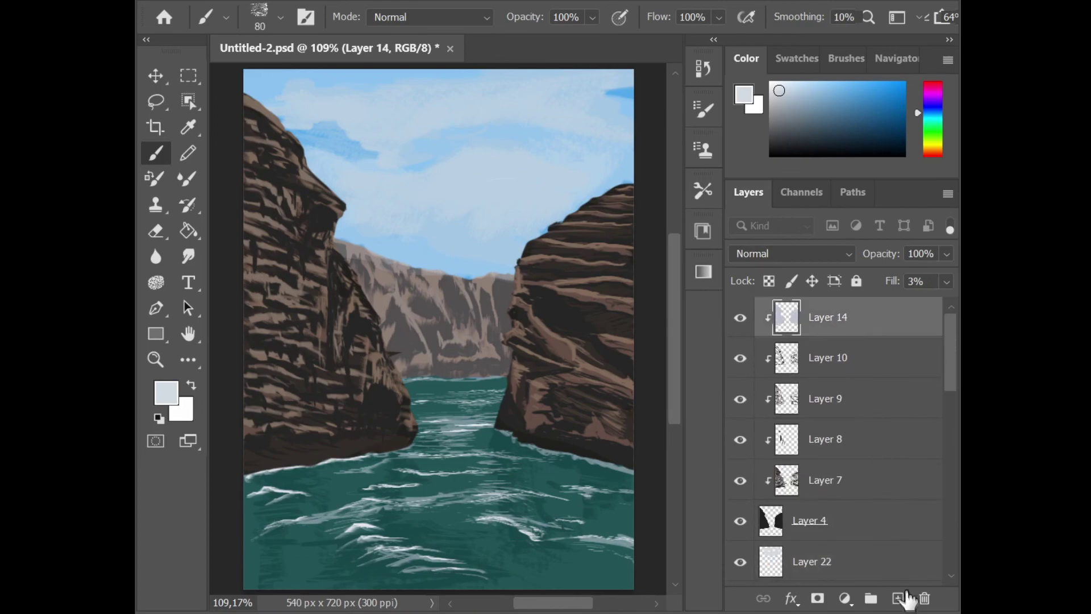